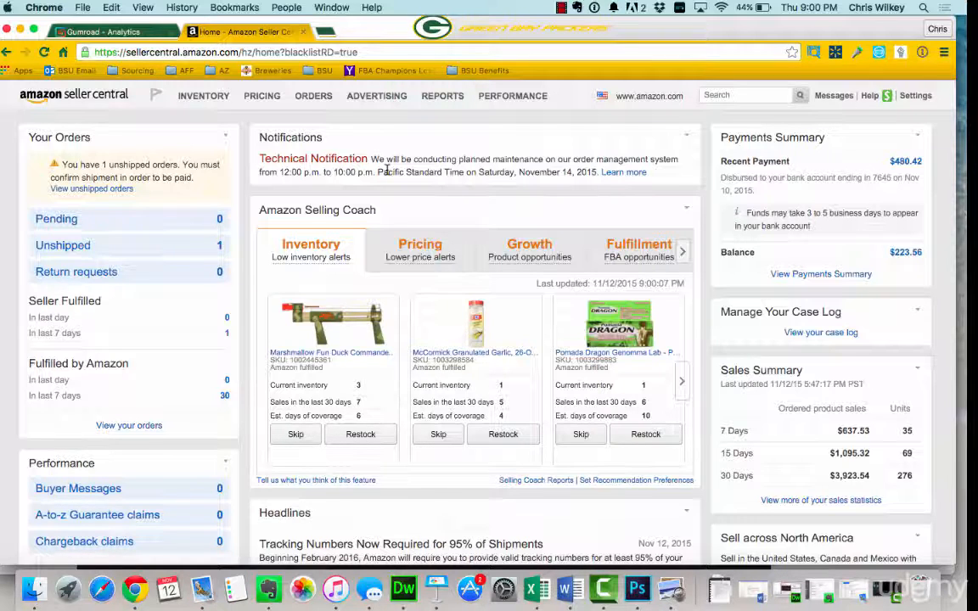
Start a new product listing from Seller Central's Add a Product page and close the Add a Product tab.
{"action": "mouse_move", "coordinate": [198, 101]}
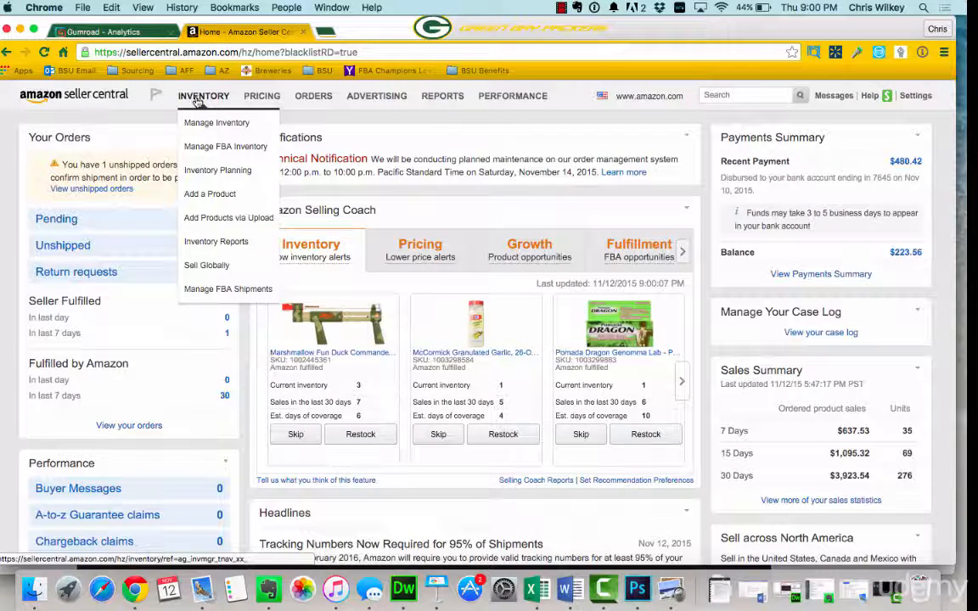
{"action": "left_click", "coordinate": [226, 196]}
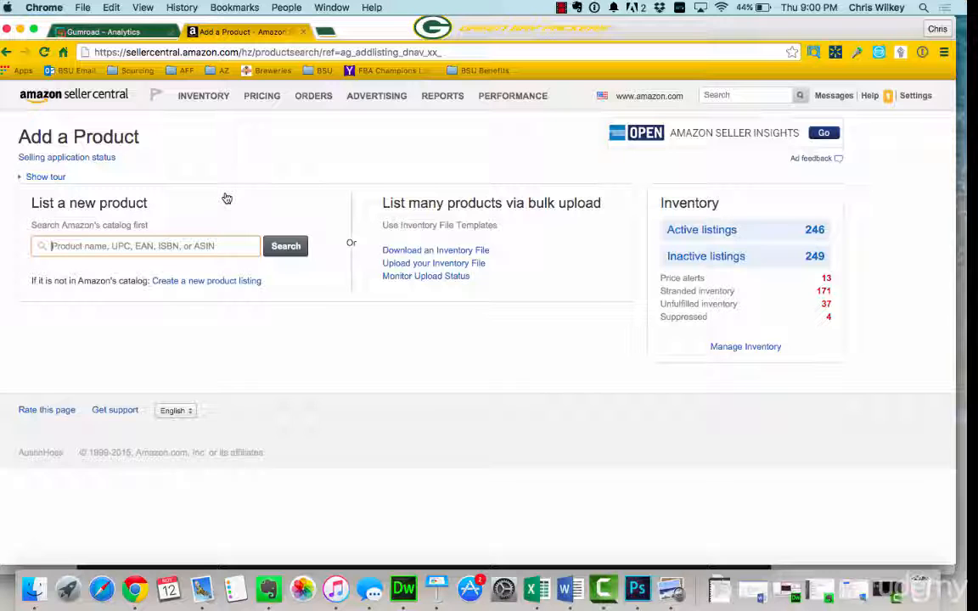
{"action": "mouse_move", "coordinate": [203, 96]}
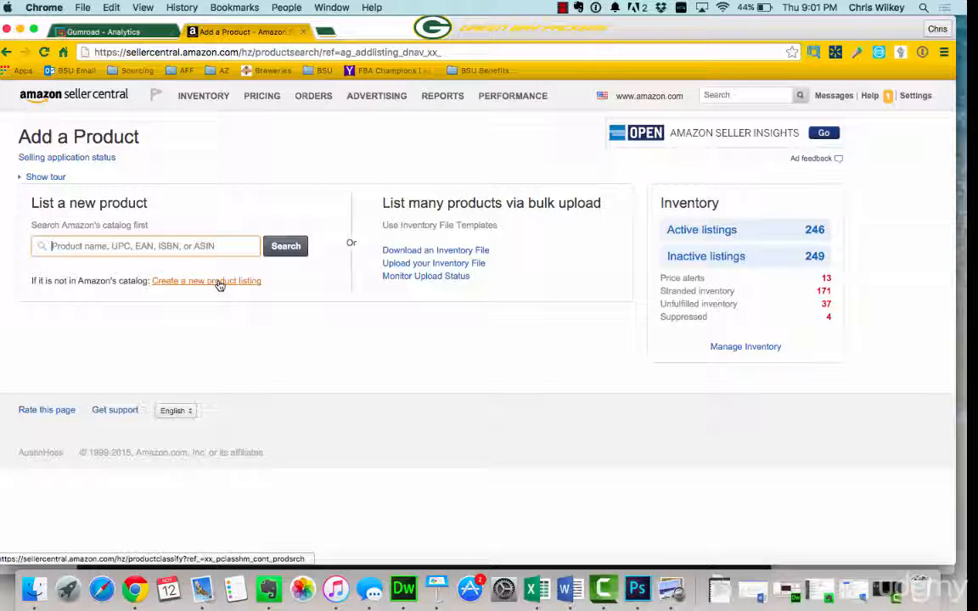
{"action": "left_click", "coordinate": [218, 282]}
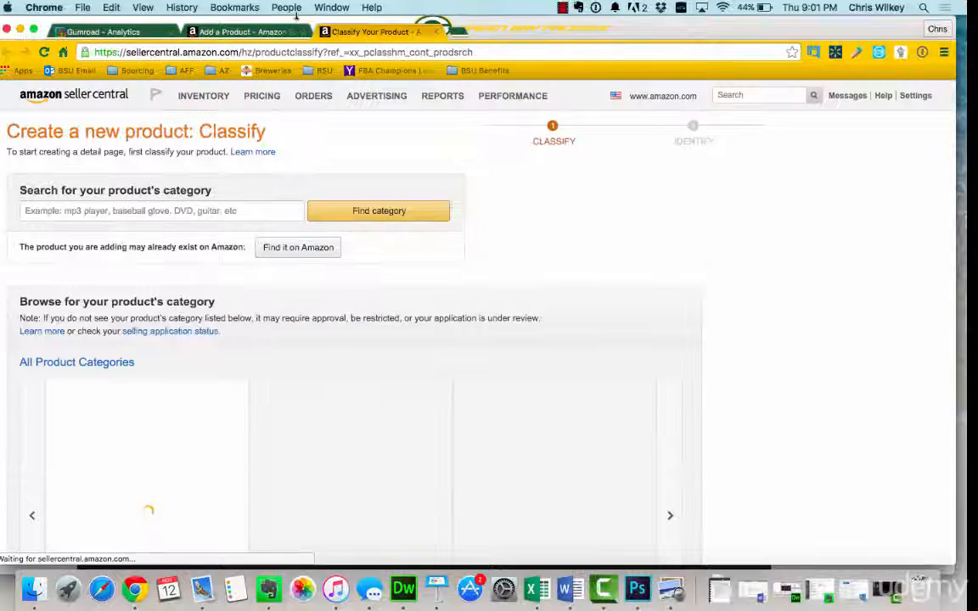
{"action": "left_click", "coordinate": [304, 32]}
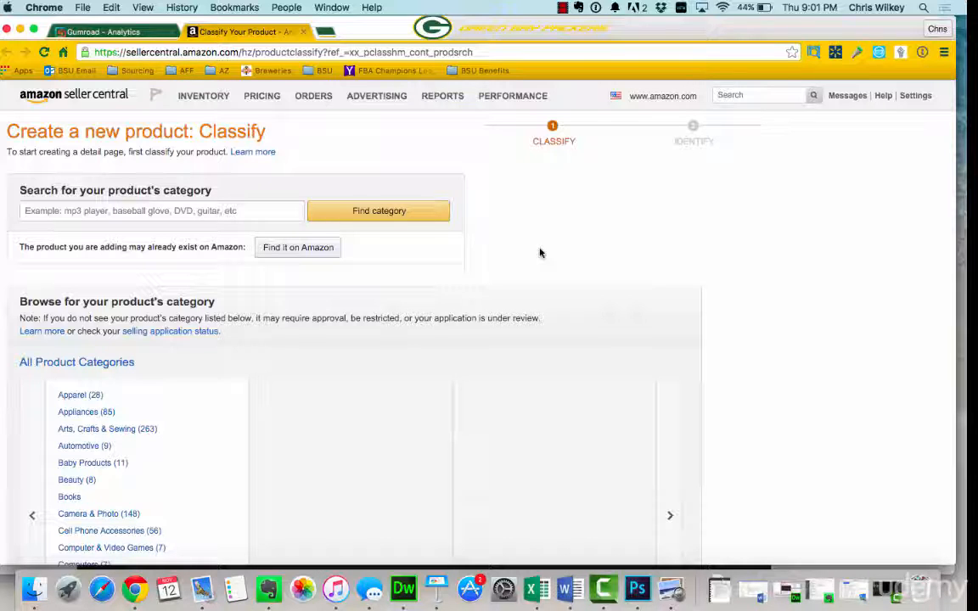
Search for the new product's category using the suggested term "mouthwash".
{"action": "left_click", "coordinate": [276, 209]}
{"action": "type", "text": "mouth"}
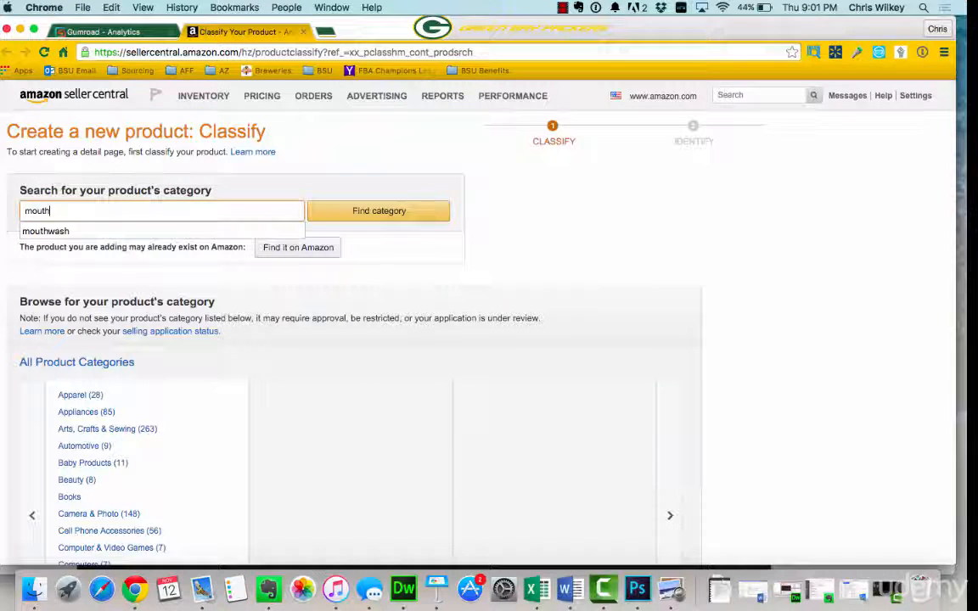
{"action": "key", "text": "Down"}
{"action": "key", "text": "Return"}
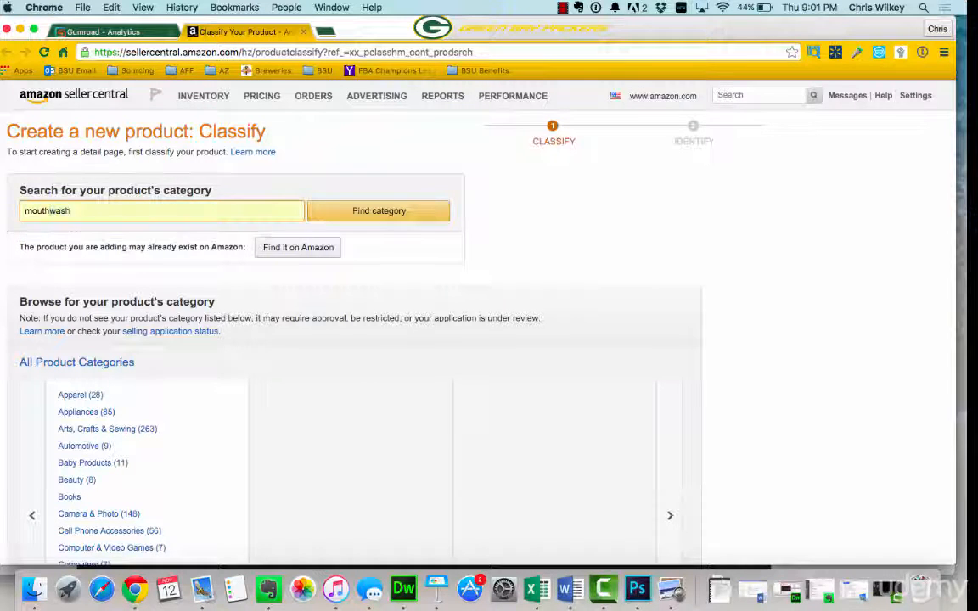
{"action": "left_click", "coordinate": [397, 219]}
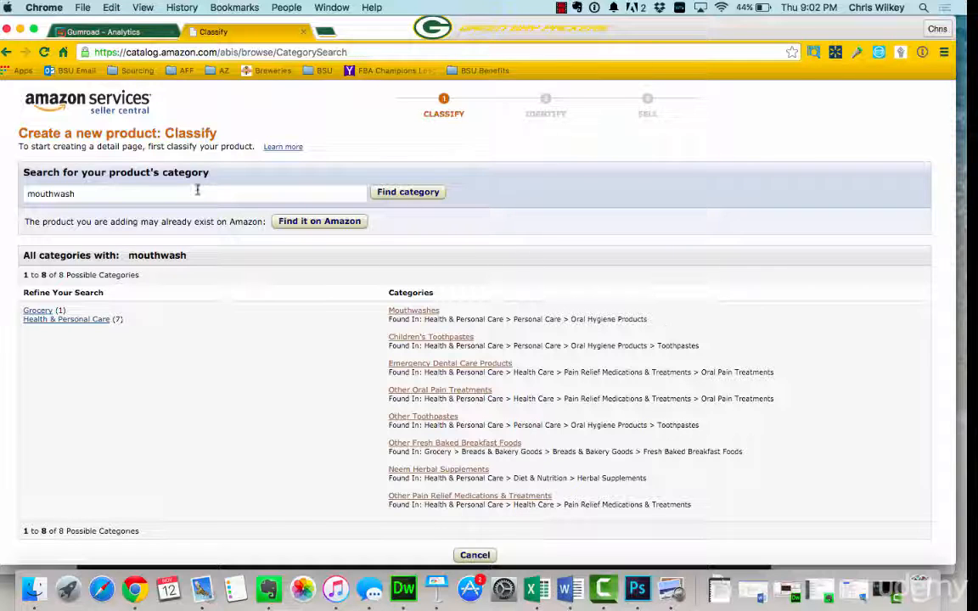
Return to the category browser and drill down through Grocery and Breakfast Foods to Cold Cereals.
{"action": "left_click", "coordinate": [7, 52]}
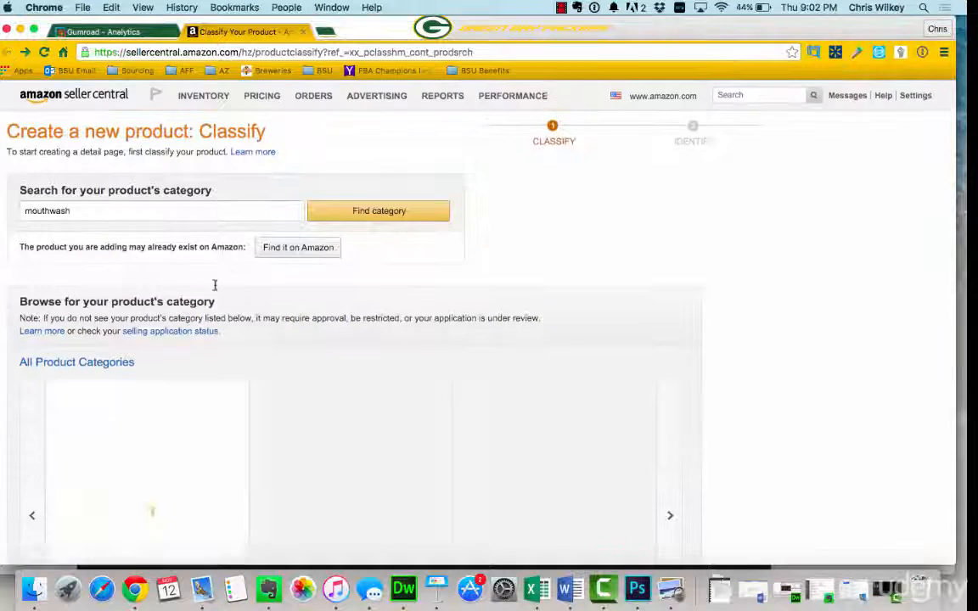
{"action": "scroll", "coordinate": [280, 246], "scroll_direction": "down", "scroll_amount": 2}
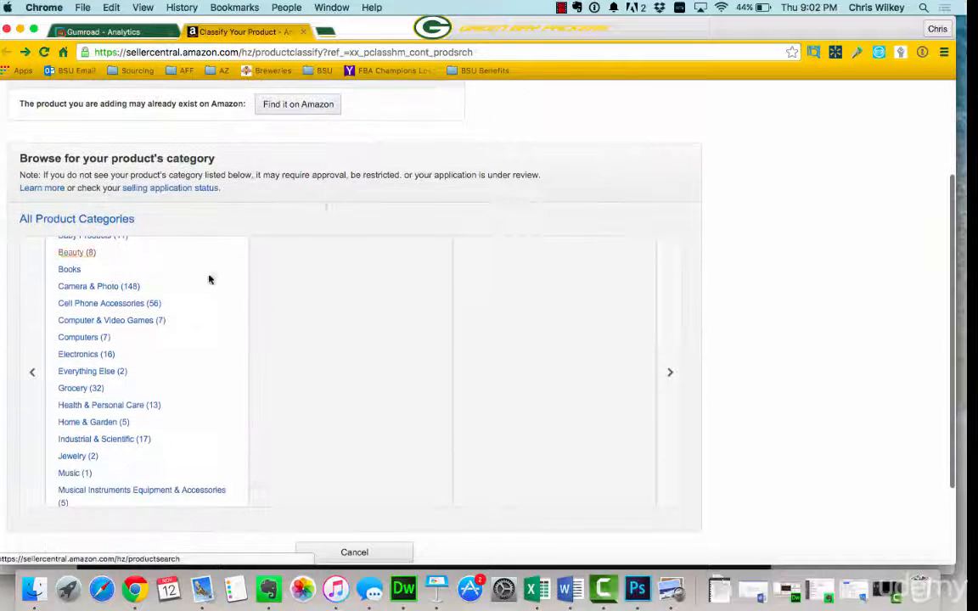
{"action": "left_click", "coordinate": [78, 388]}
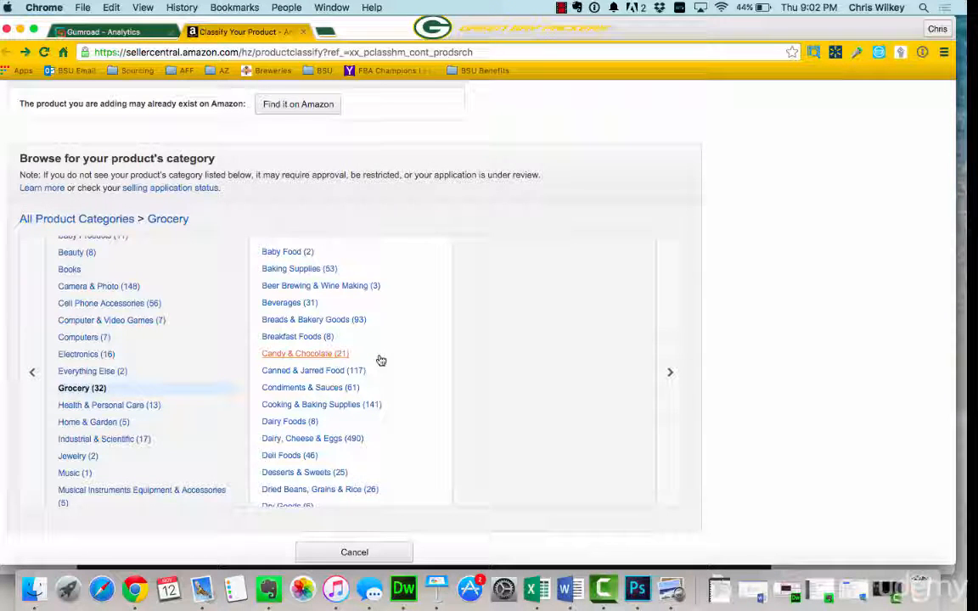
{"action": "left_click", "coordinate": [299, 337]}
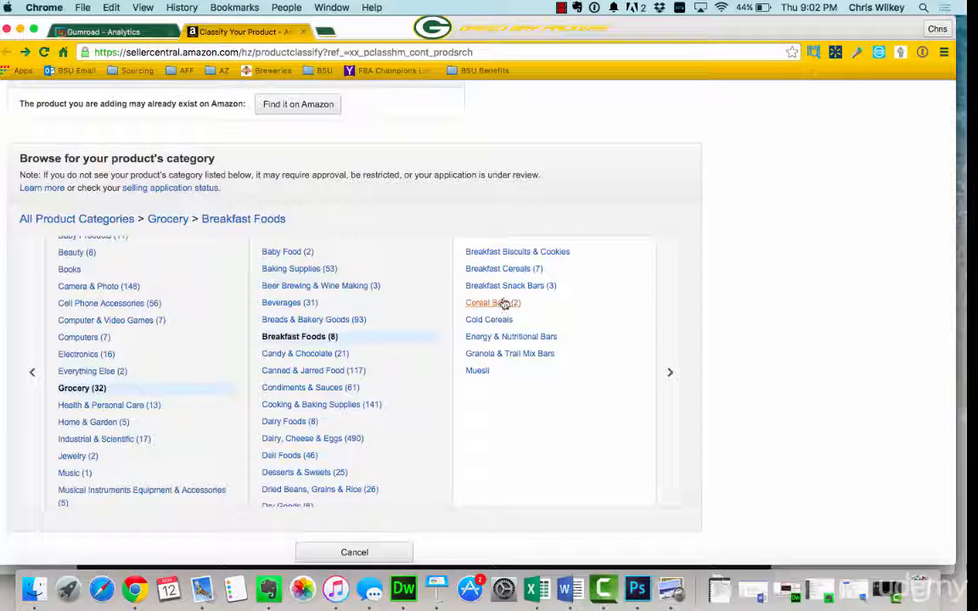
{"action": "left_click", "coordinate": [499, 321]}
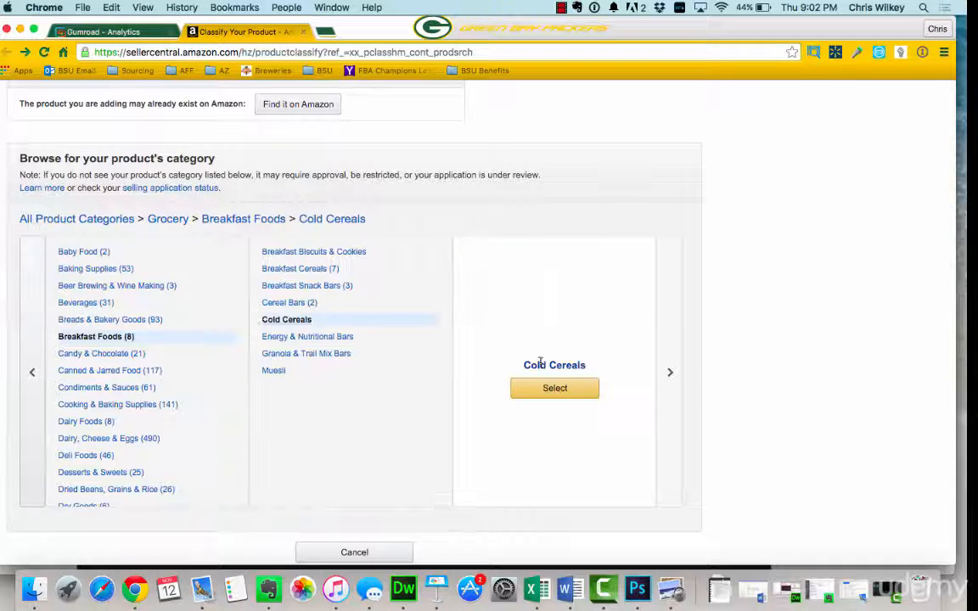
Look through the Breakfast Cereals subcategories, including Kids, Oatmeal, Other and Cold Cereals, and return to Cold Cereals under Breakfast Foods.
{"action": "left_click", "coordinate": [311, 270]}
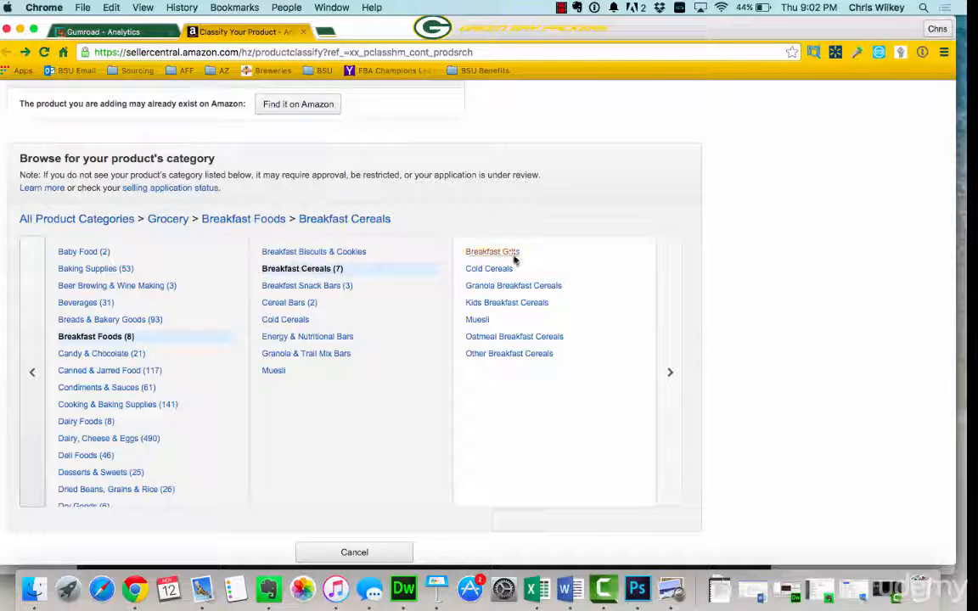
{"action": "left_click", "coordinate": [507, 304]}
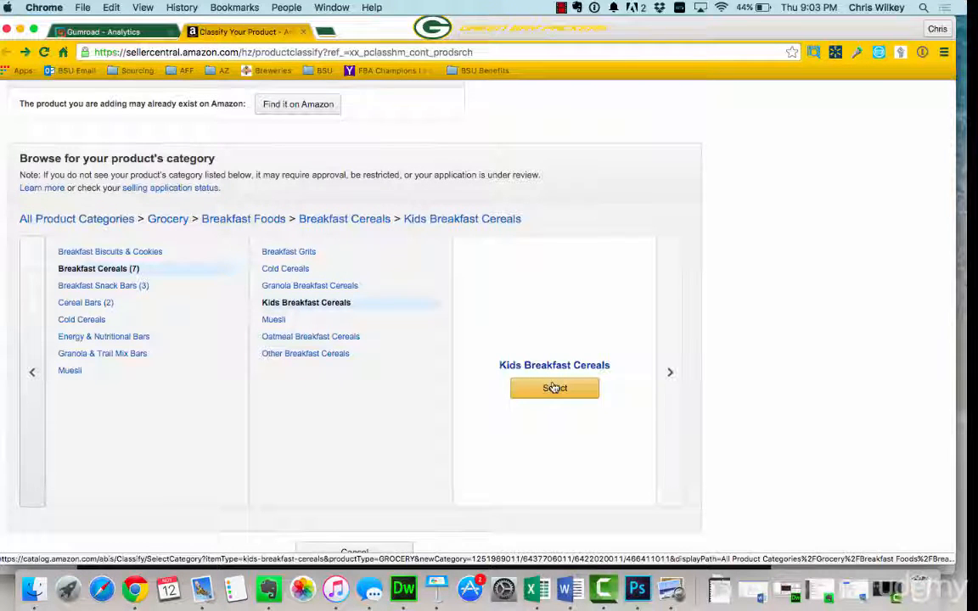
{"action": "left_click", "coordinate": [319, 337]}
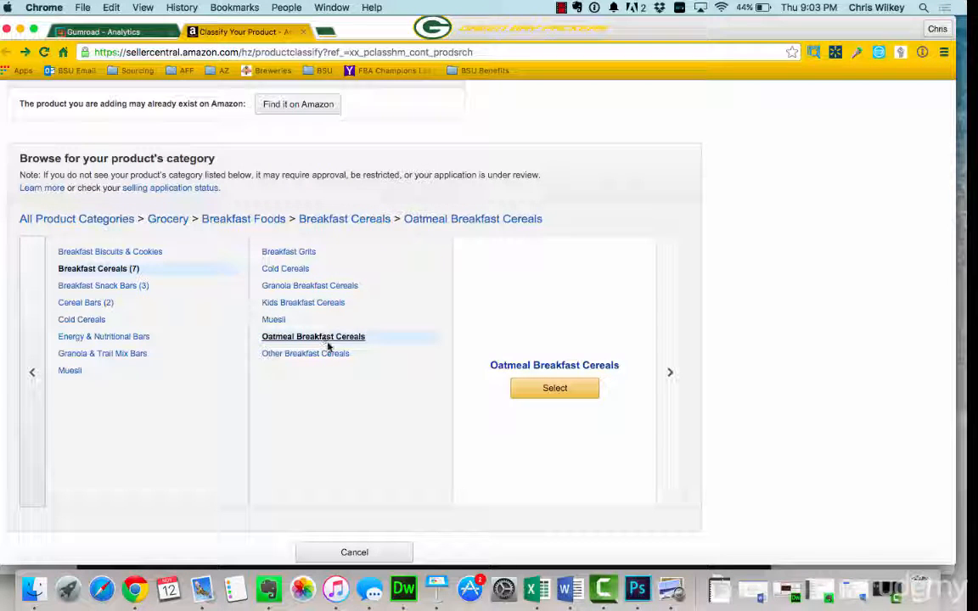
{"action": "left_click", "coordinate": [327, 353]}
{"action": "left_click", "coordinate": [300, 270]}
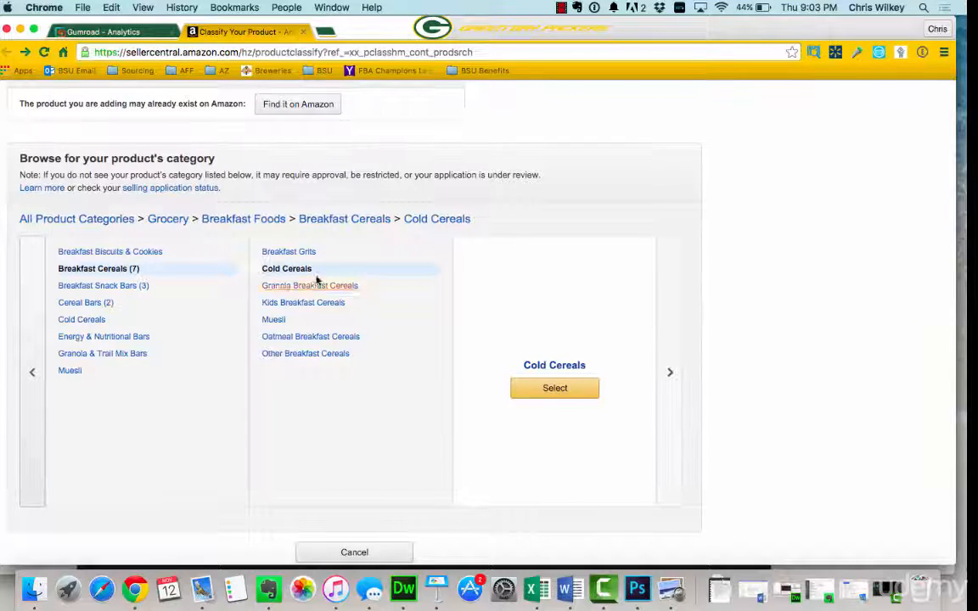
{"action": "left_click", "coordinate": [81, 319]}
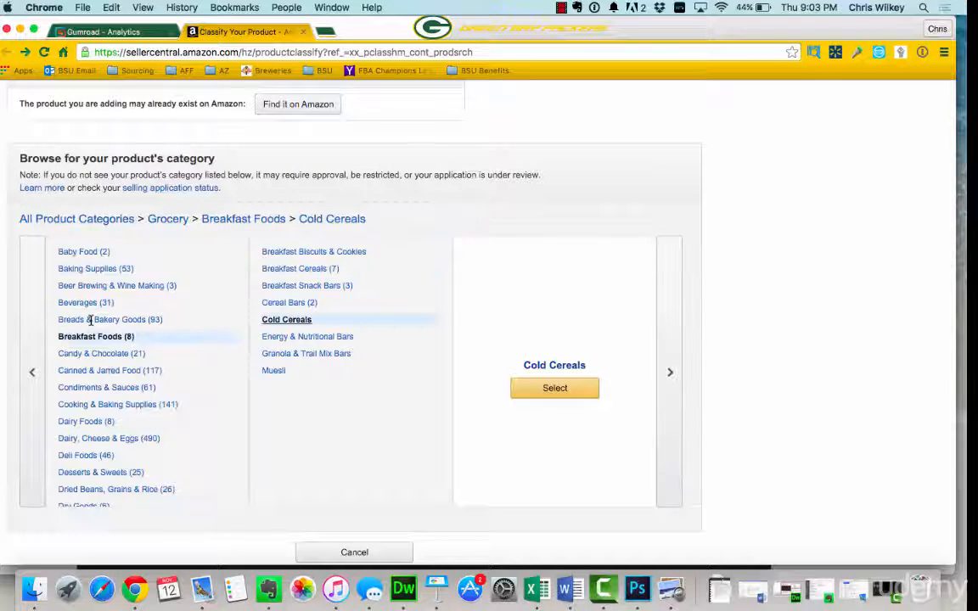
Browse the Canned & Jarred Food subcategories under Grocery and view Canned & Jarred Bamboo Shoots.
{"action": "left_click", "coordinate": [117, 371]}
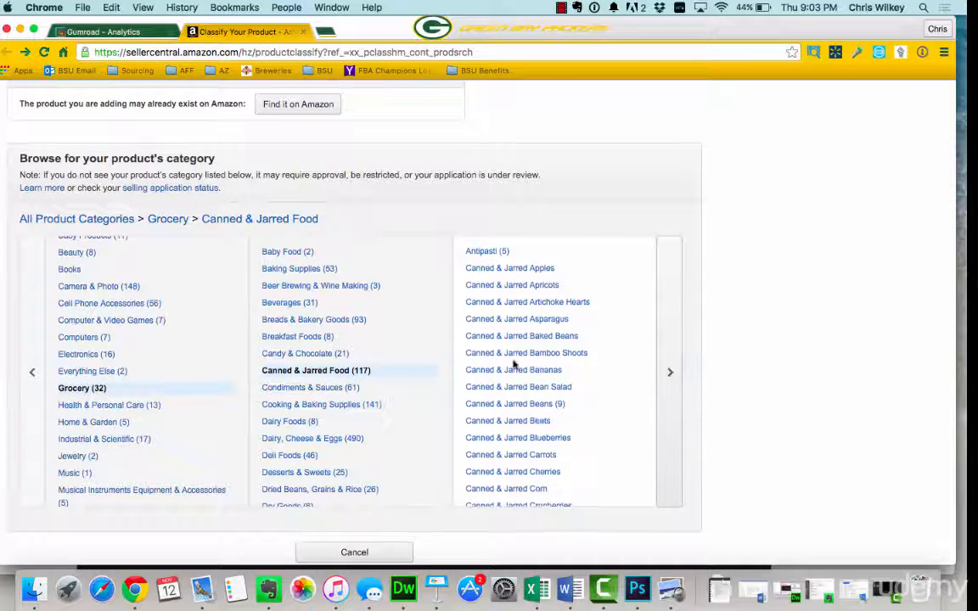
{"action": "scroll", "coordinate": [515, 365], "scroll_direction": "down", "scroll_amount": 1}
{"action": "scroll", "coordinate": [515, 365], "scroll_direction": "down", "scroll_amount": 1}
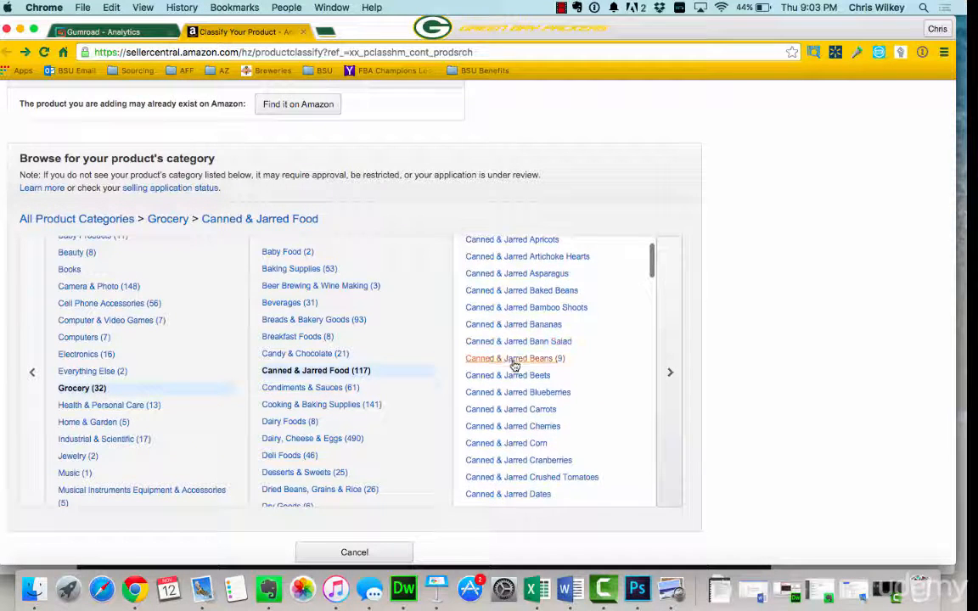
{"action": "left_click", "coordinate": [543, 310]}
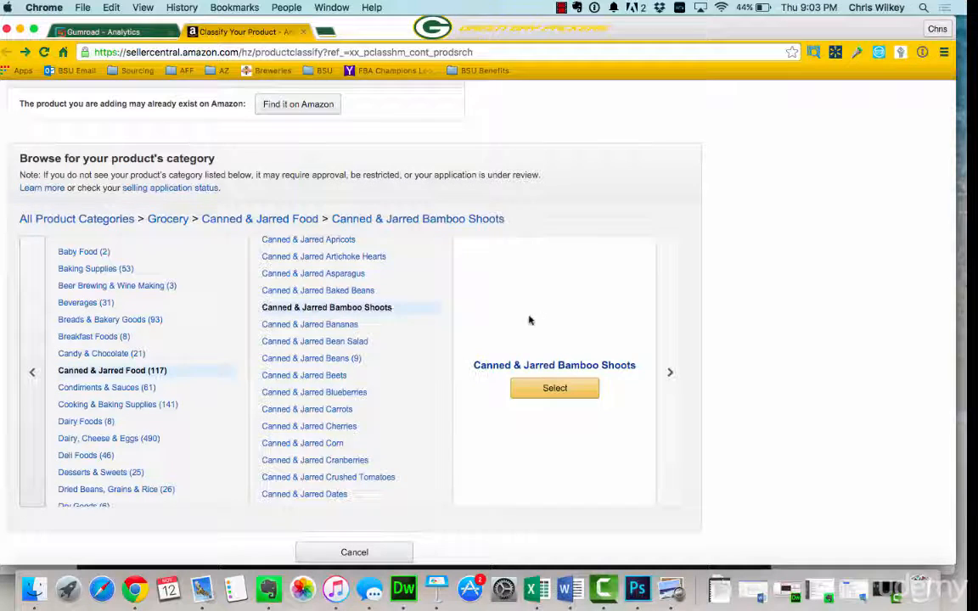
{"action": "scroll", "coordinate": [391, 314], "scroll_direction": "down", "scroll_amount": 10}
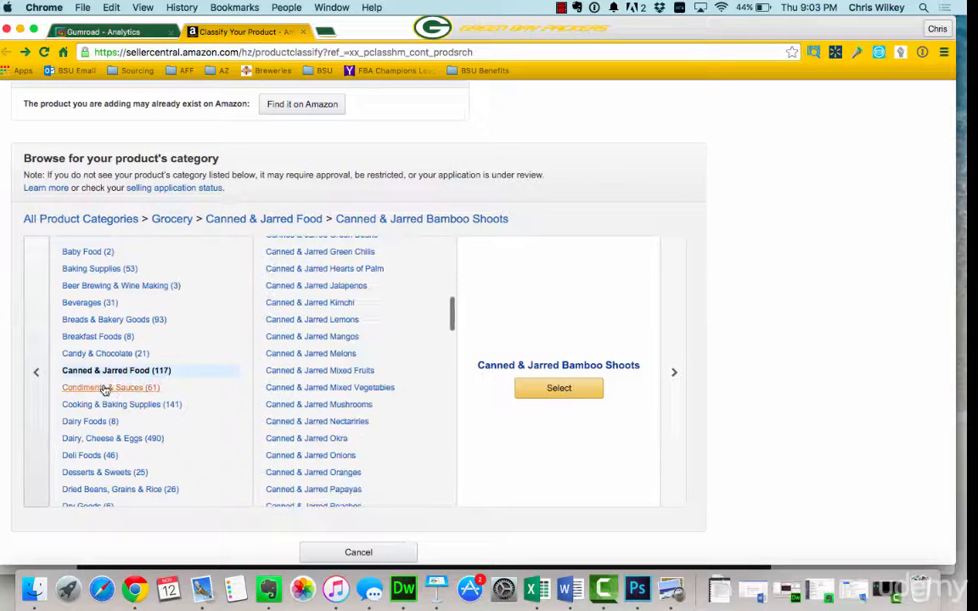
View Dairy Foods, then browse Beer Brewing & Wine Making through Beer Brewing Ingredients to Beer Brewing Grains.
{"action": "left_click", "coordinate": [83, 421]}
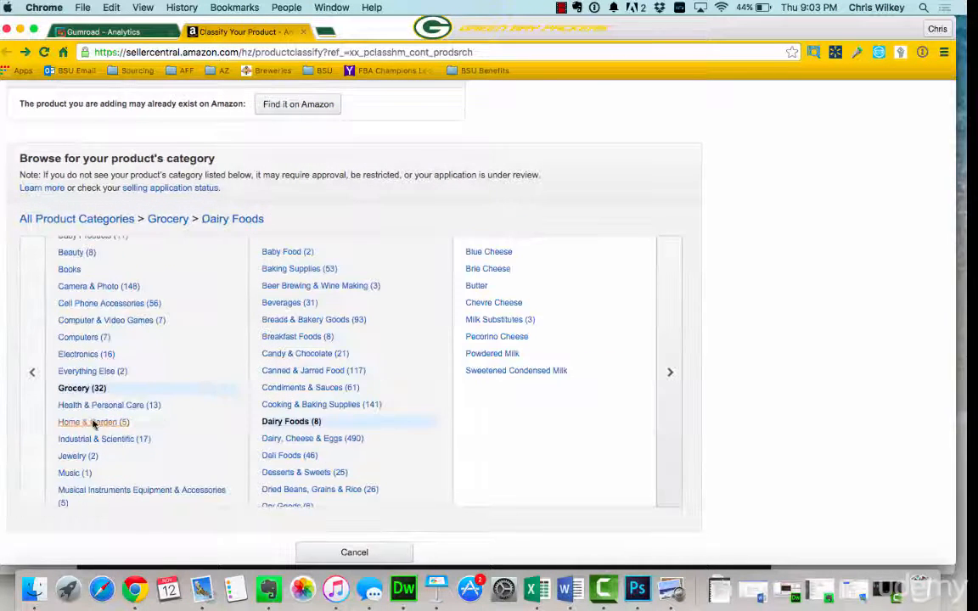
{"action": "left_click", "coordinate": [331, 285]}
{"action": "left_click", "coordinate": [520, 253]}
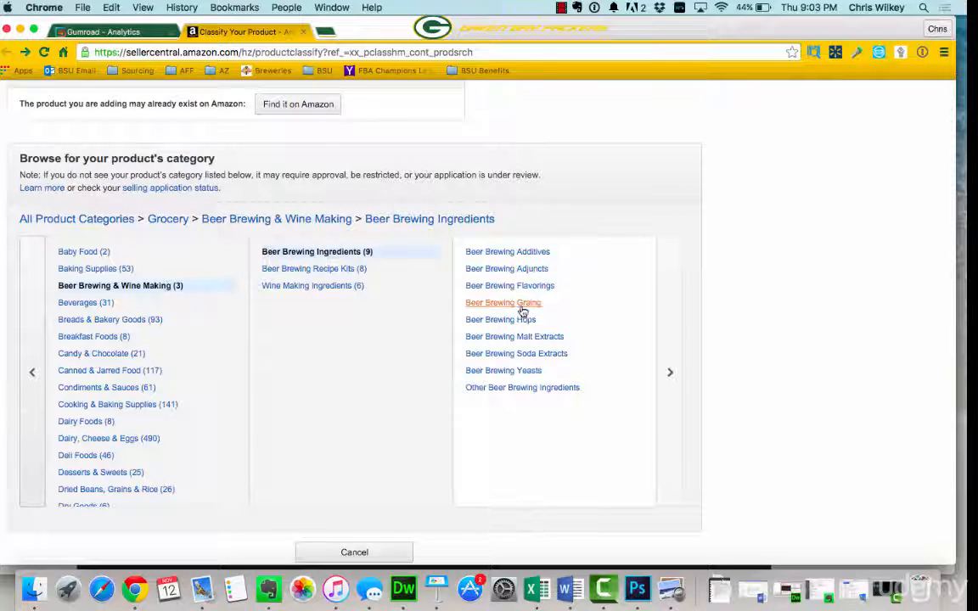
{"action": "left_click", "coordinate": [519, 304]}
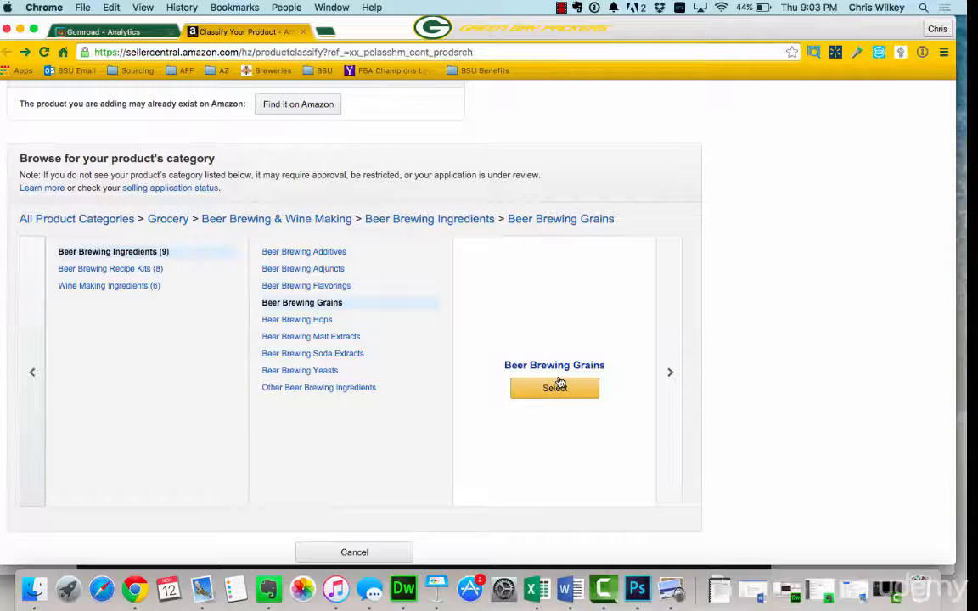
Rerun the category search for mouthwash and classify the product as Mouthwashes under Oral Hygiene Products.
{"action": "scroll", "coordinate": [199, 272], "scroll_direction": "up", "scroll_amount": 3}
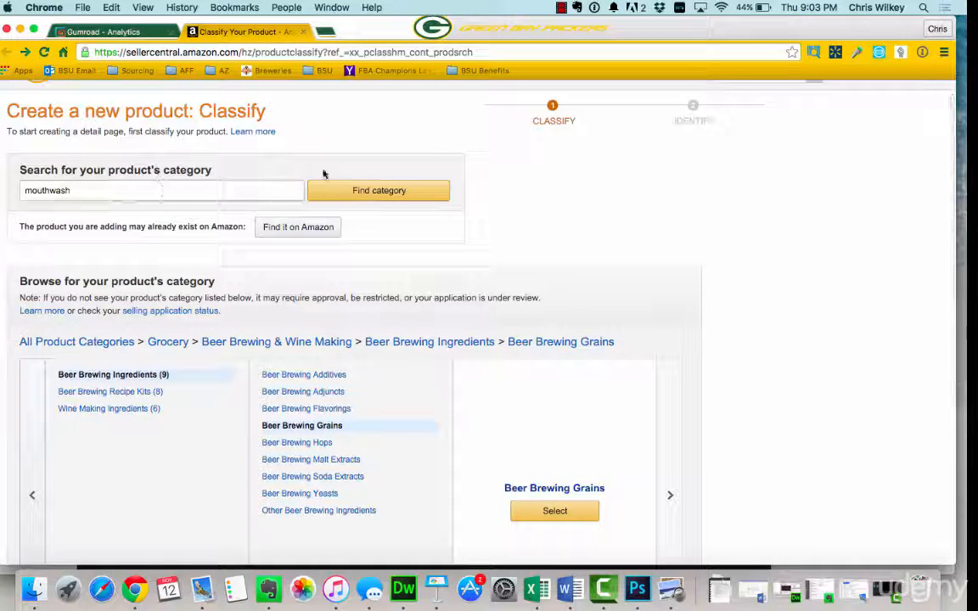
{"action": "left_click", "coordinate": [361, 190]}
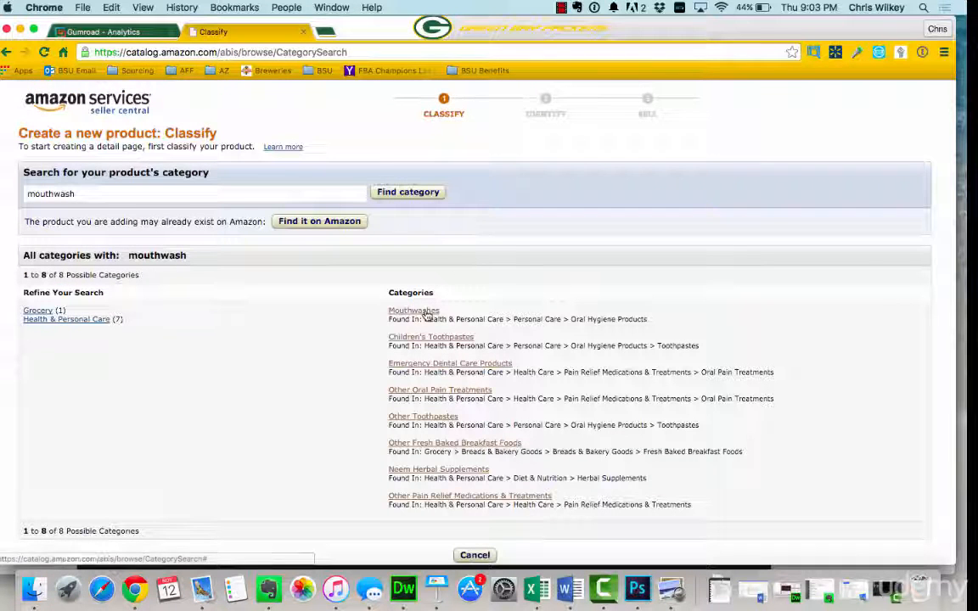
{"action": "left_click", "coordinate": [427, 314]}
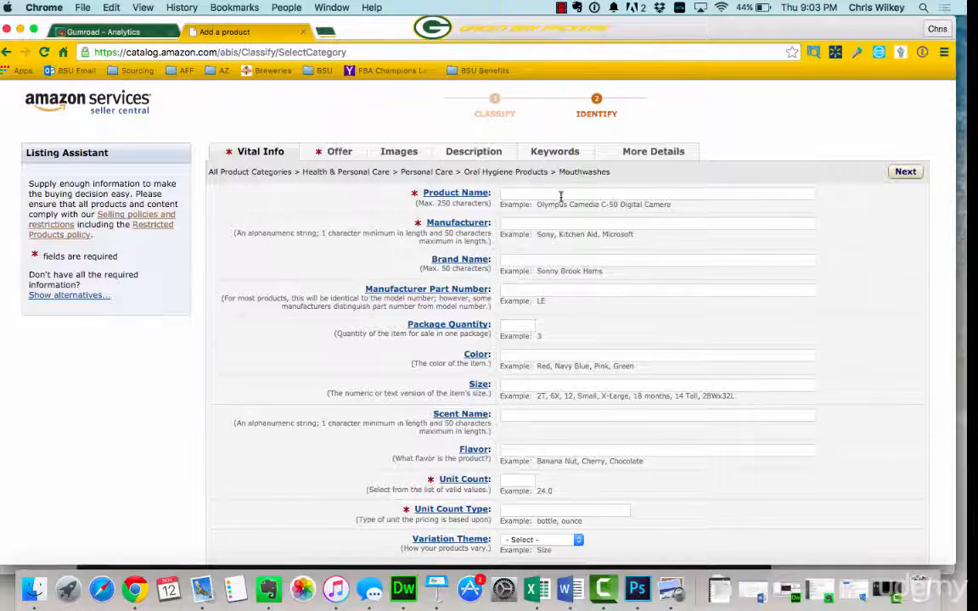
{"action": "left_click", "coordinate": [518, 193]}
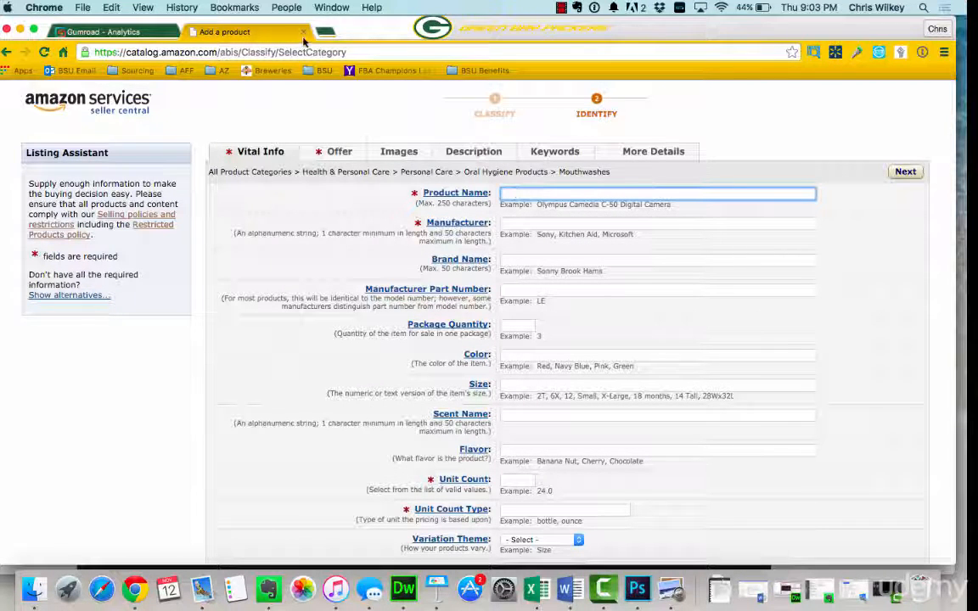
In a new browser tab, search for "Equate Lustrous White Clean Mint Multi-Action Whitening Rinse, 32 fl oz" and open its Walmart page.
{"action": "key", "text": "super+t"}
{"action": "type", "text": "equ"}
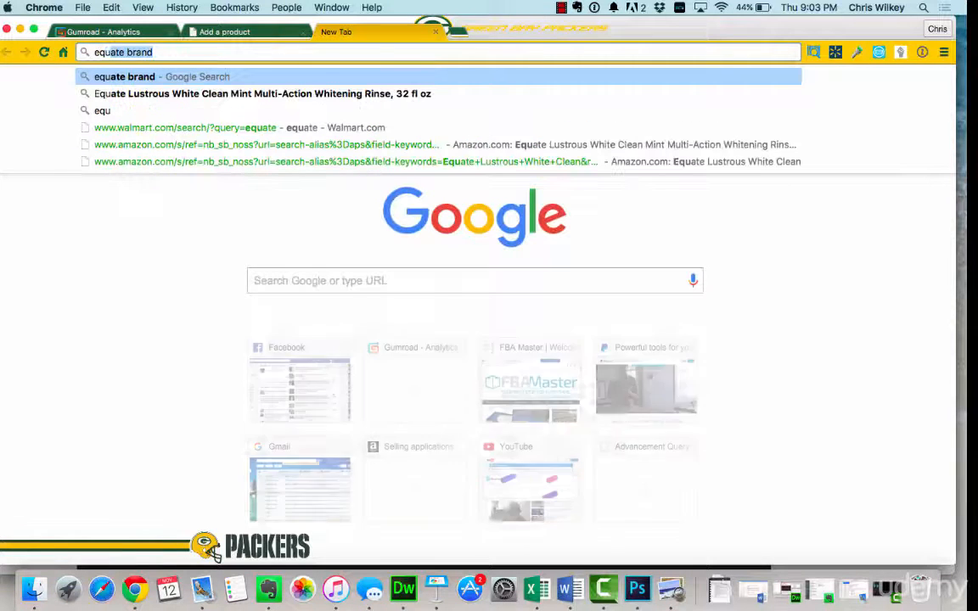
{"action": "key", "text": "Down"}
{"action": "key", "text": "Return"}
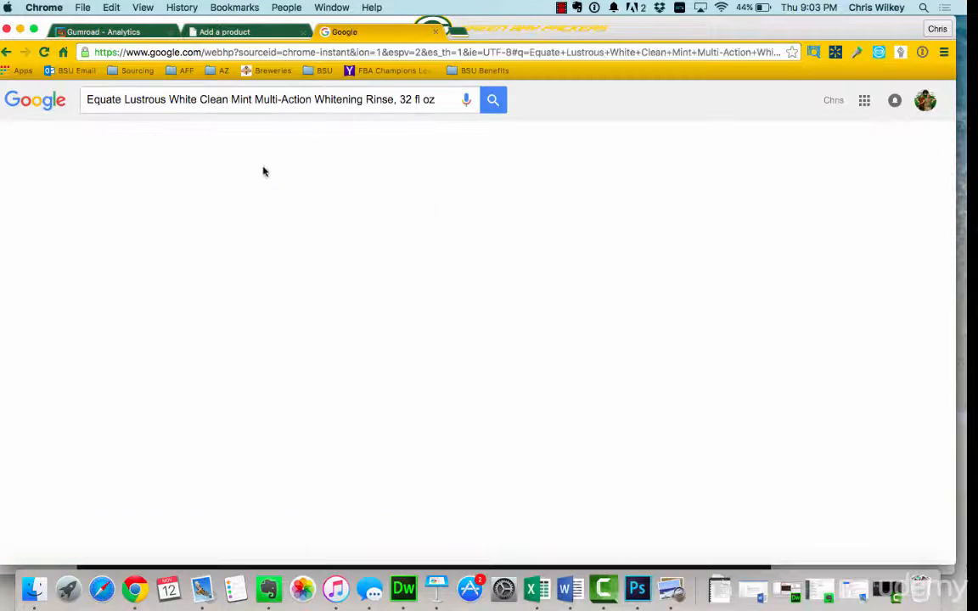
{"action": "left_click", "coordinate": [230, 204]}
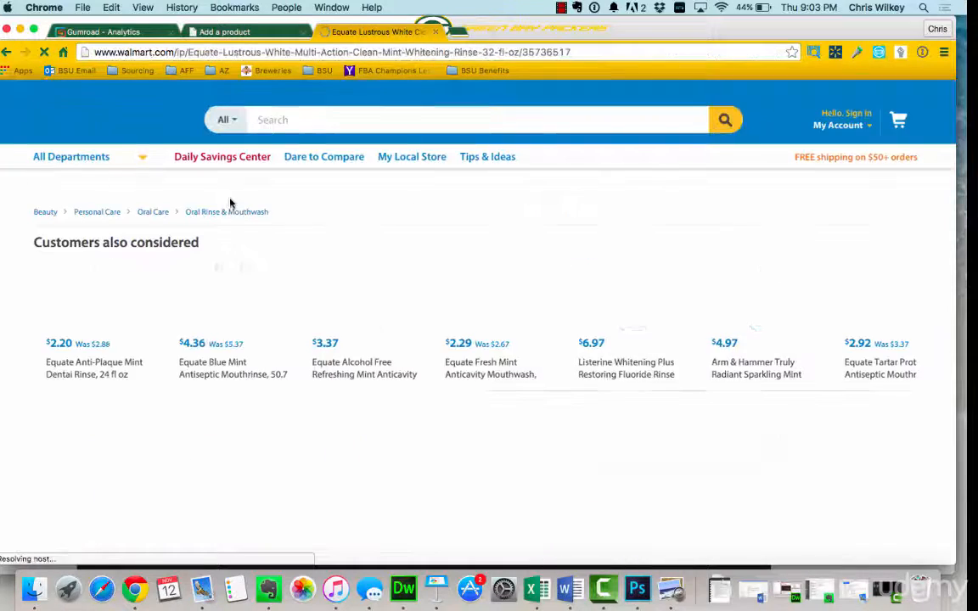
Copy the full product title from the Walmart page into the listing's Product Name field.
{"action": "left_click_drag", "start_coordinate": [257, 389], "coordinate": [30, 360]}
{"action": "key", "text": "super+c"}
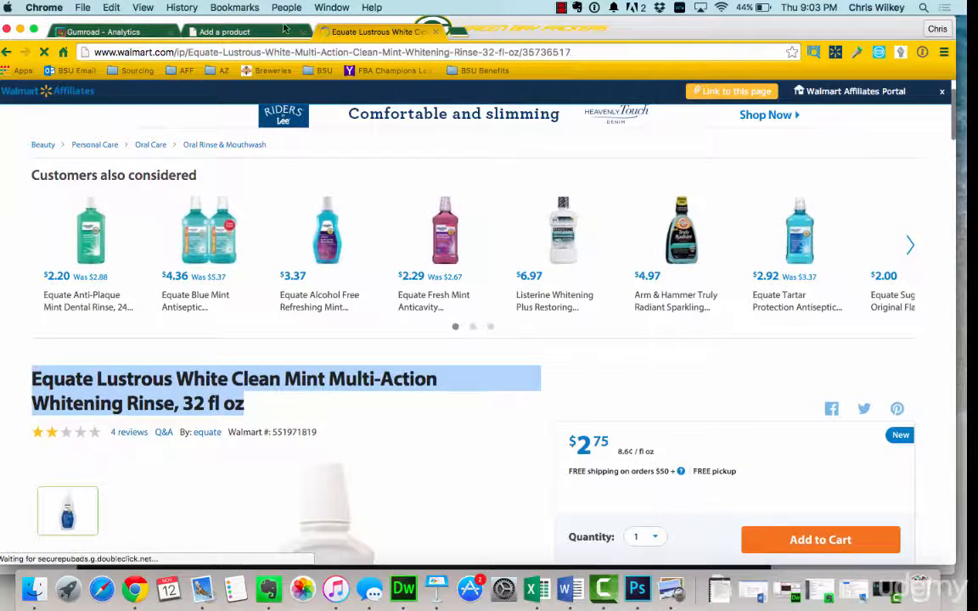
{"action": "left_click", "coordinate": [224, 32]}
{"action": "left_click", "coordinate": [540, 193]}
{"action": "key", "text": "super+v"}
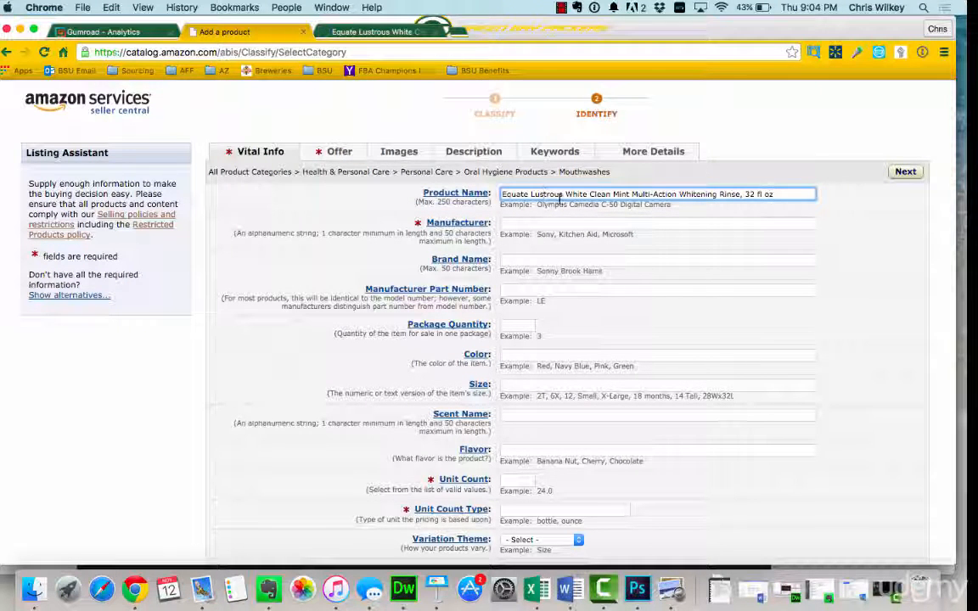
{"action": "double_click", "coordinate": [533, 194]}
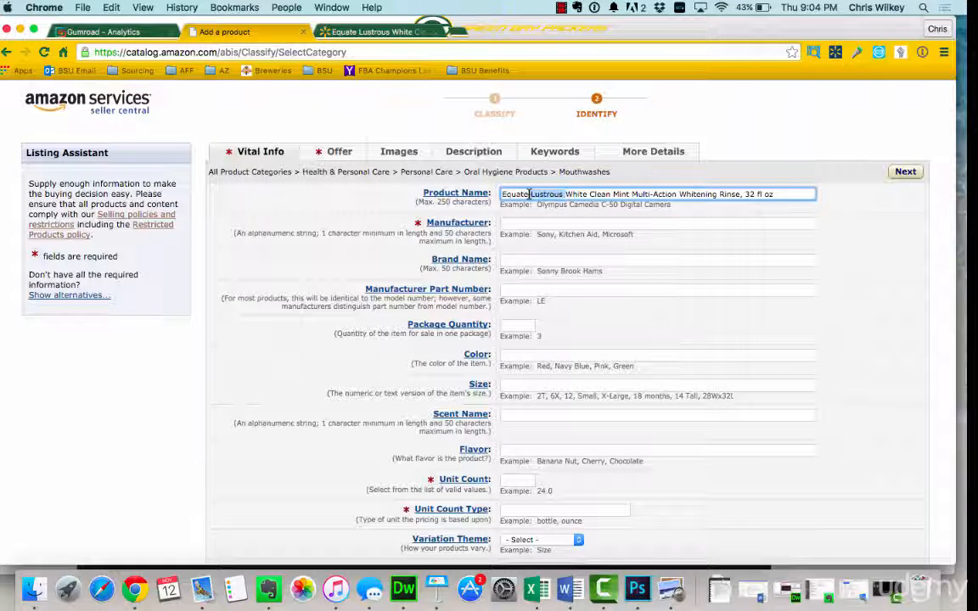
{"action": "left_click", "coordinate": [529, 195]}
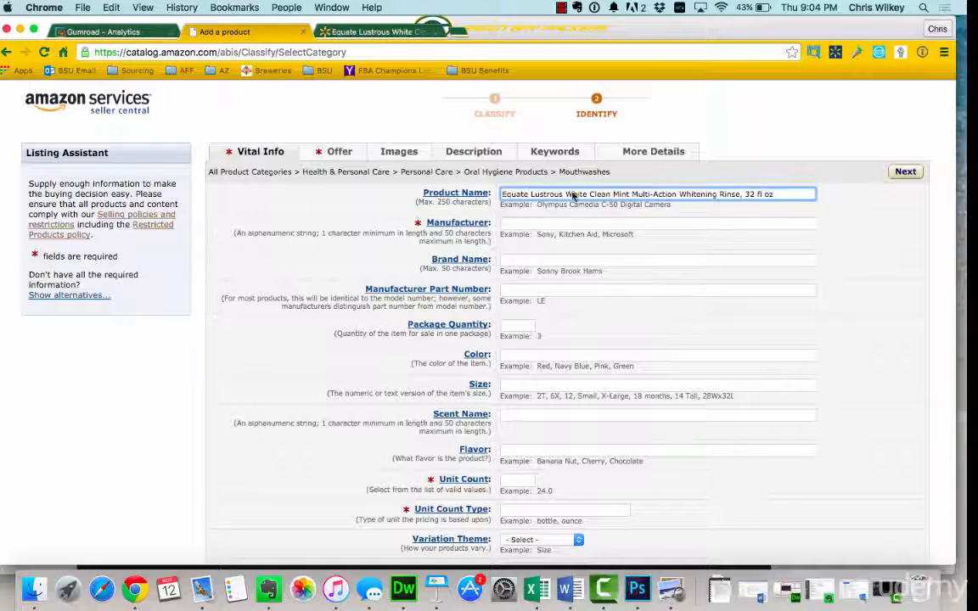
{"action": "left_click_drag", "start_coordinate": [501, 194], "coordinate": [528, 194]}
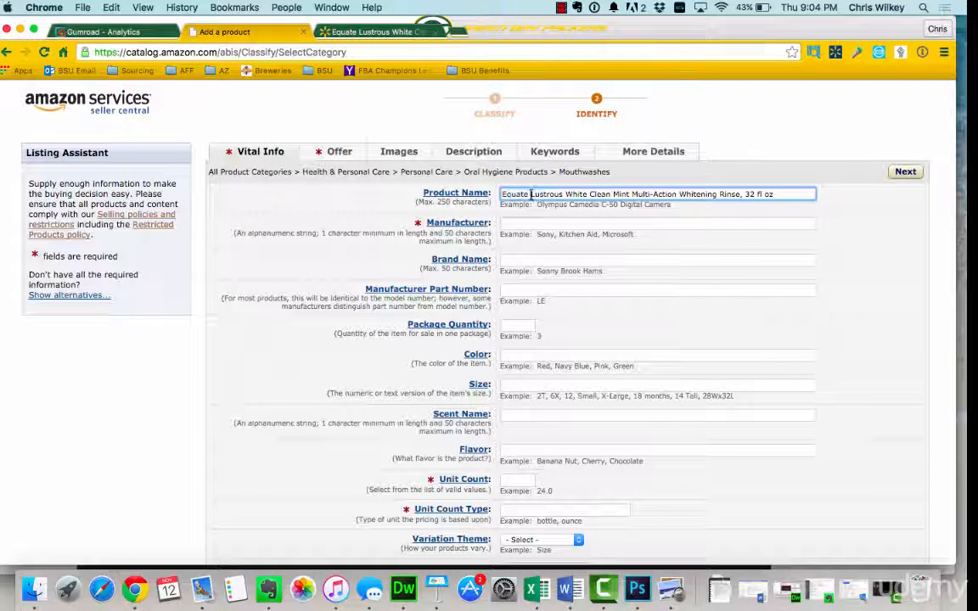
{"action": "left_click_drag", "start_coordinate": [531, 194], "coordinate": [588, 194]}
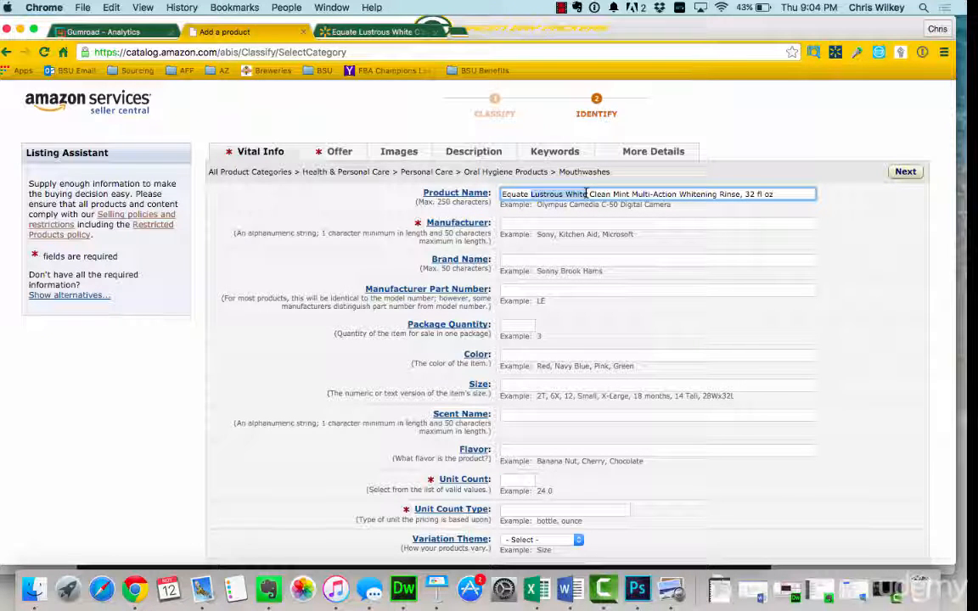
{"action": "left_click", "coordinate": [590, 195]}
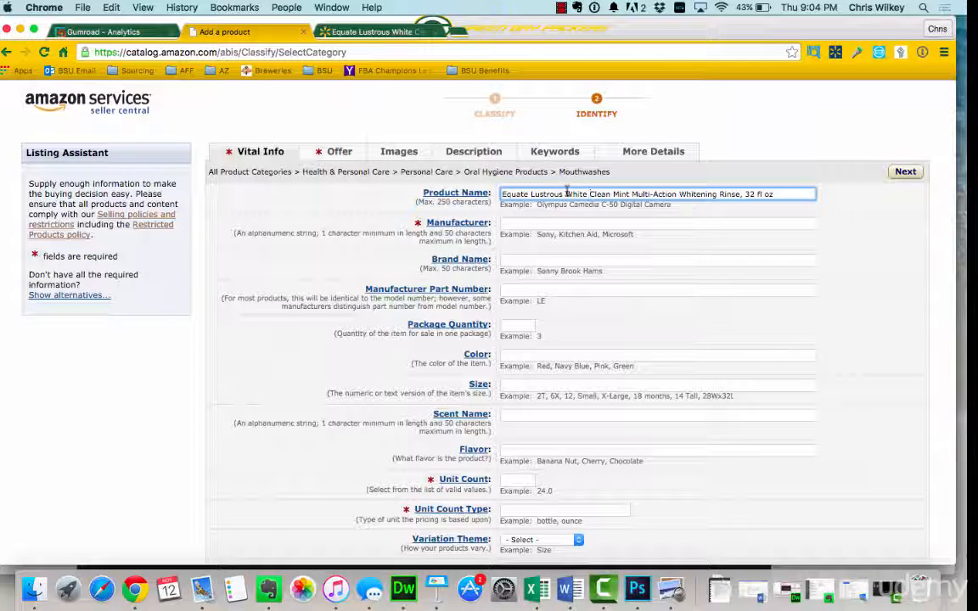
{"action": "left_click_drag", "start_coordinate": [564, 193], "coordinate": [530, 191]}
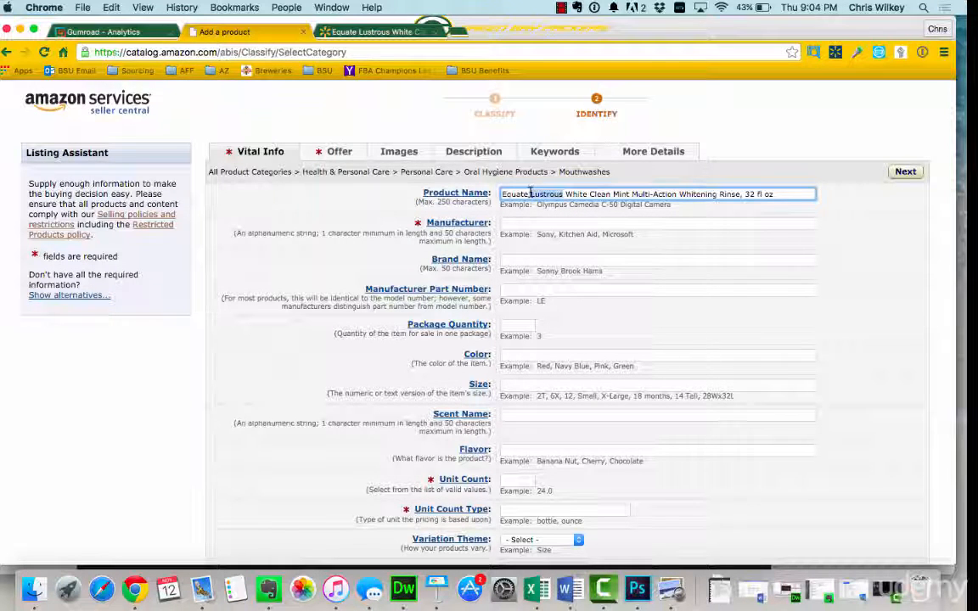
{"action": "left_click", "coordinate": [584, 194]}
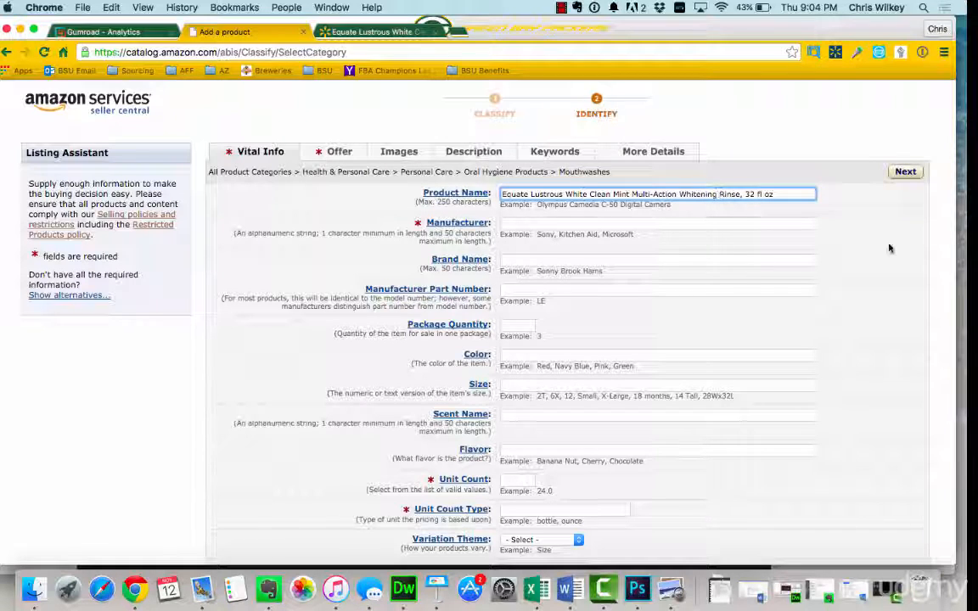
Replace "Rinse" with "Mouthwash" in the Product Name and delete the word "Lustrous".
{"action": "key", "text": "BackSpace"}
{"action": "key", "text": "BackSpace"}
{"action": "key", "text": "BackSpace"}
{"action": "key", "text": "BackSpace"}
{"action": "key", "text": "BackSpace"}
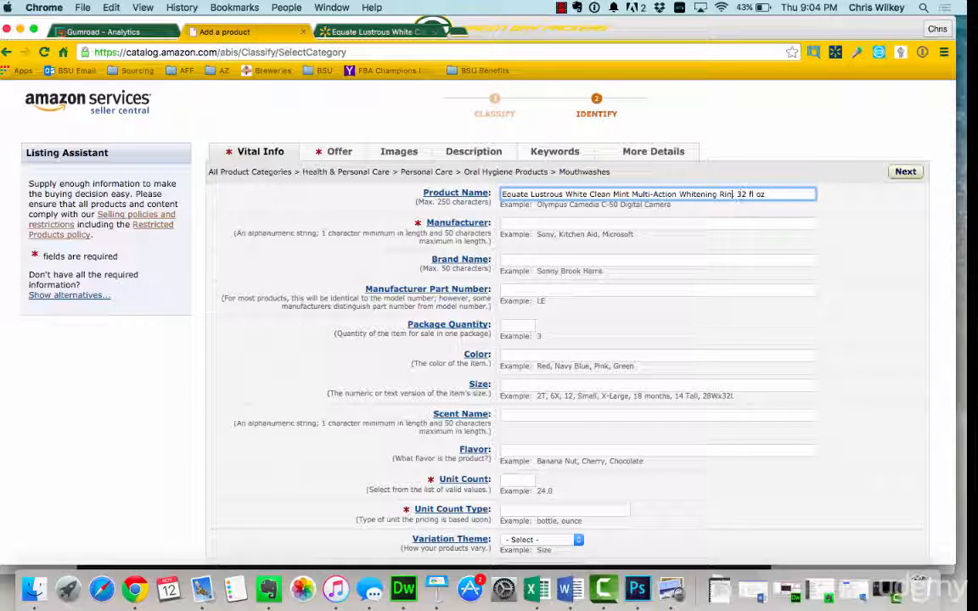
{"action": "type", "text": "Mouthwash"}
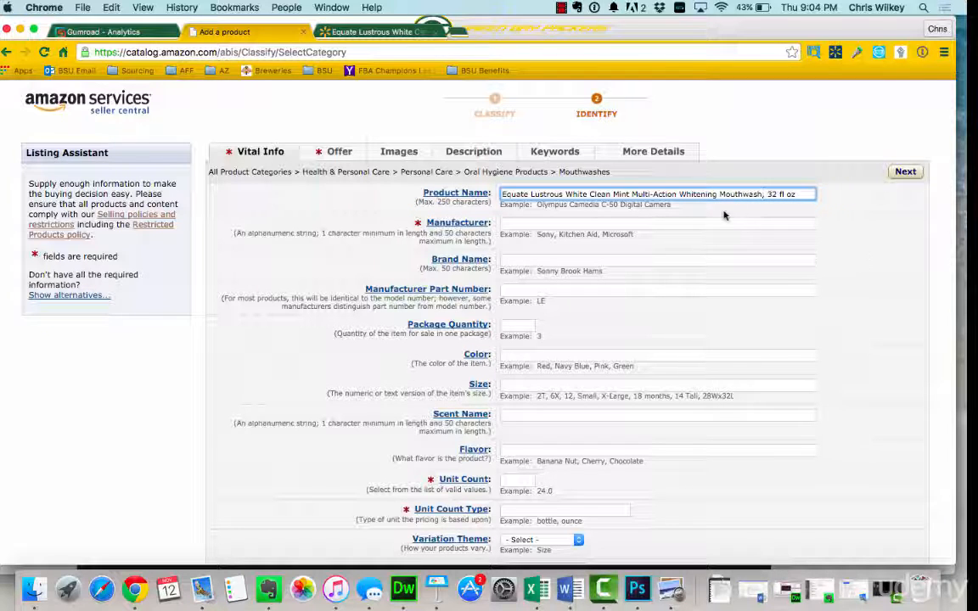
{"action": "double_click", "coordinate": [562, 195]}
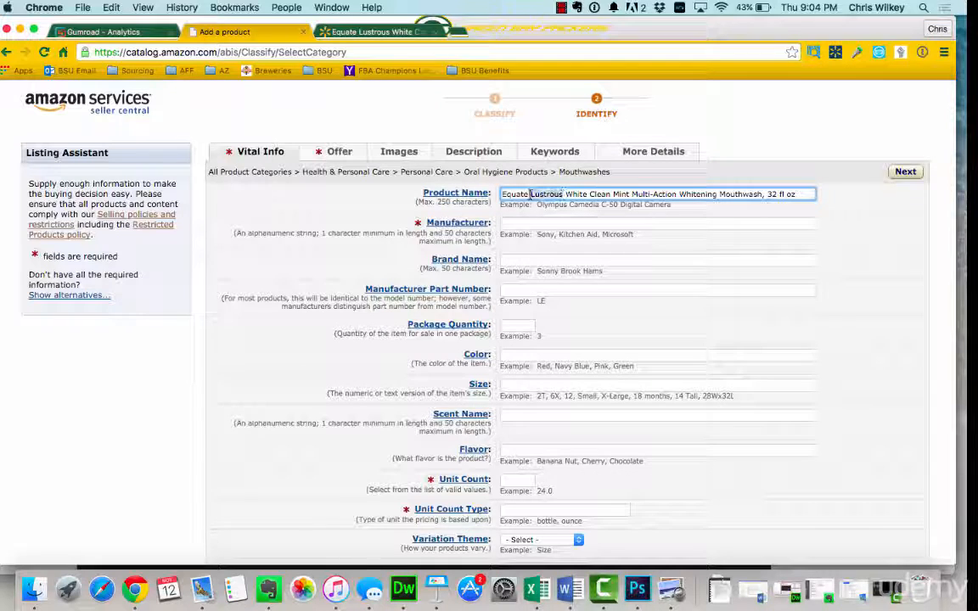
{"action": "key", "text": "BackSpace"}
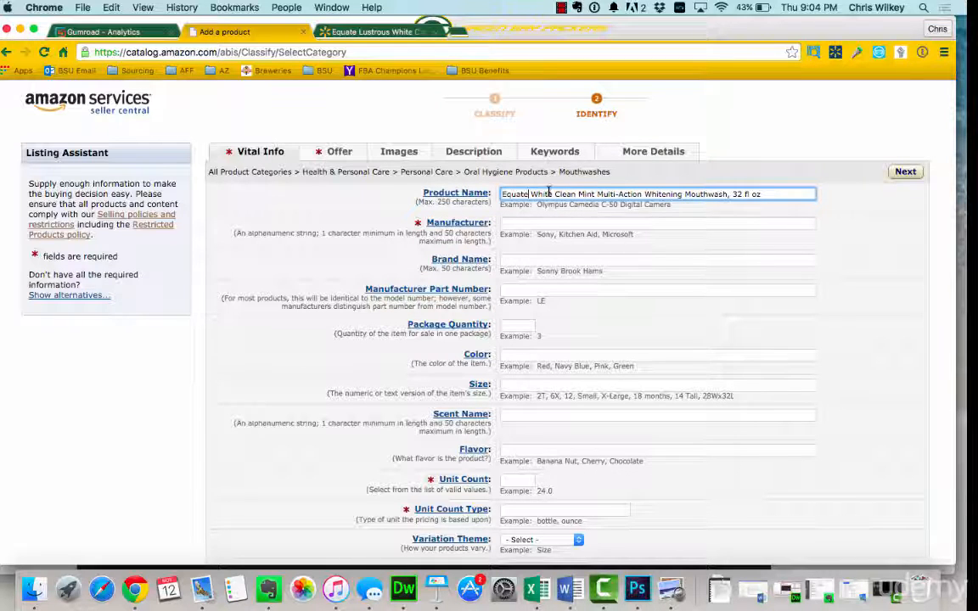
{"action": "left_click", "coordinate": [552, 193]}
{"action": "key", "text": "BackSpace"}
{"action": "type", "text": "ing"}
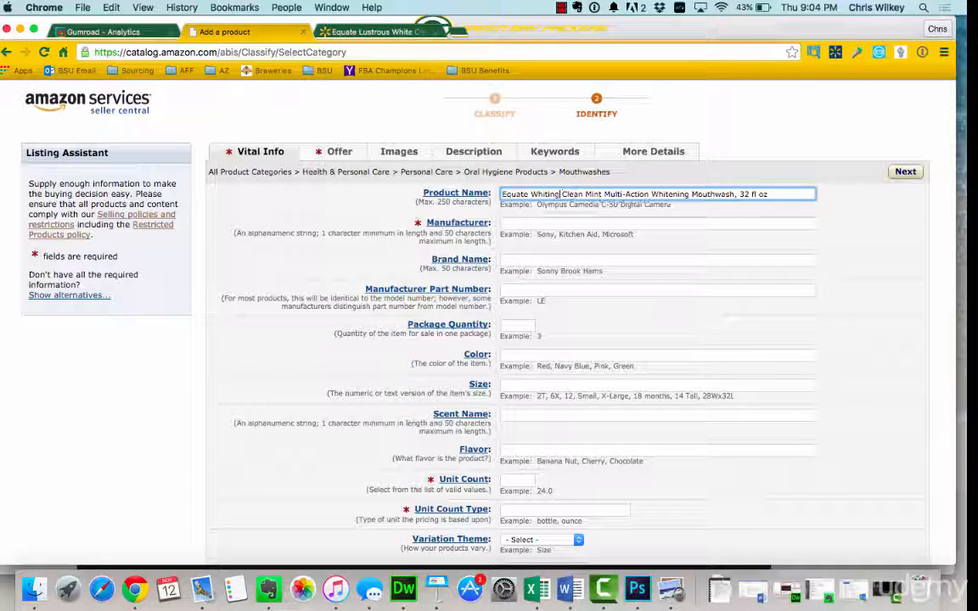
{"action": "key", "text": "BackSpace"}
{"action": "key", "text": "BackSpace"}
{"action": "key", "text": "BackSpace"}
{"action": "key", "text": "BackSpace"}
{"action": "type", "text": "e"}
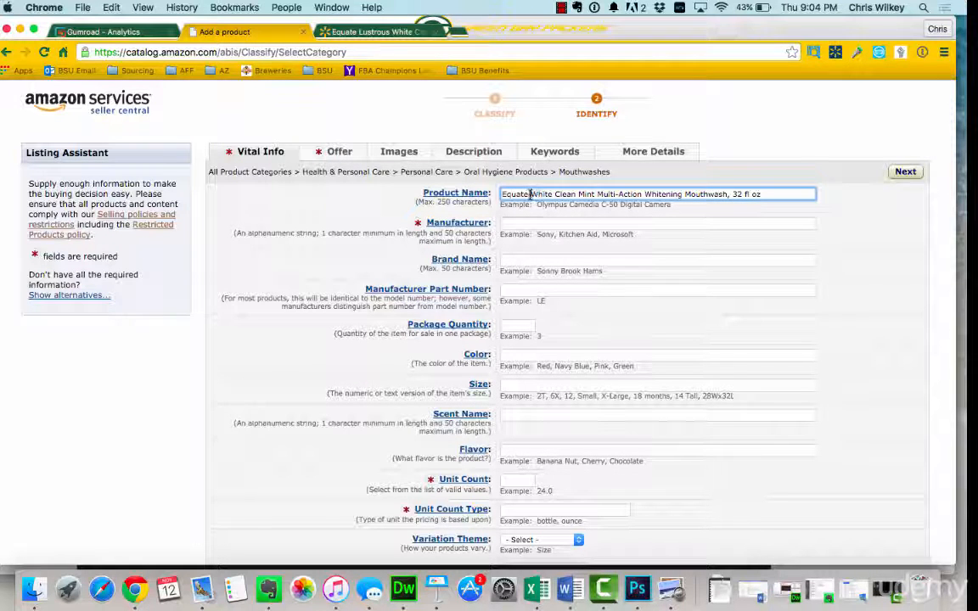
Delete the word "White" from the Product Name and accept all the suggested capitalization changes.
{"action": "double_click", "coordinate": [534, 194]}
{"action": "key", "text": "BackSpace"}
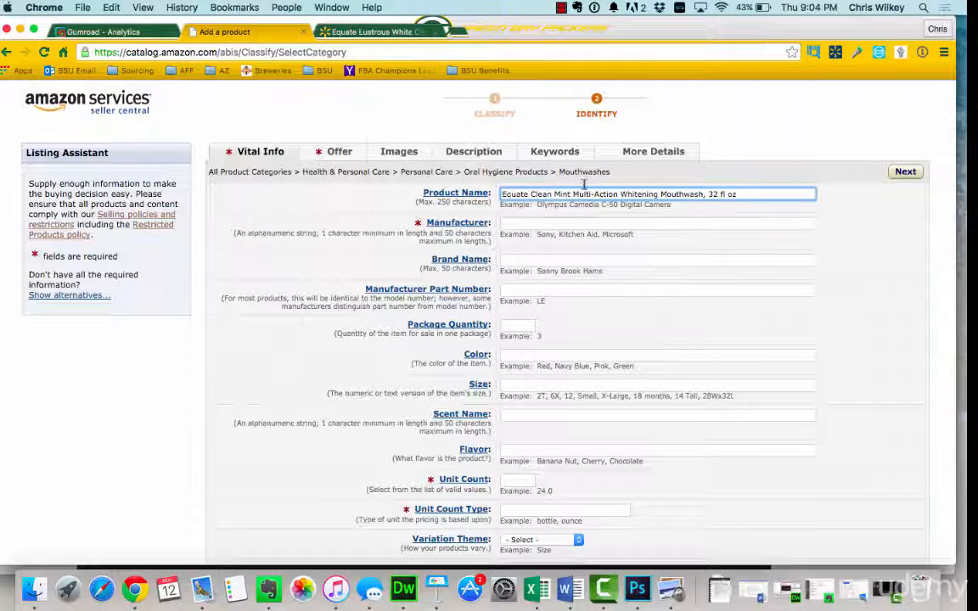
{"action": "scroll", "coordinate": [586, 195], "scroll_direction": "down", "scroll_amount": 1}
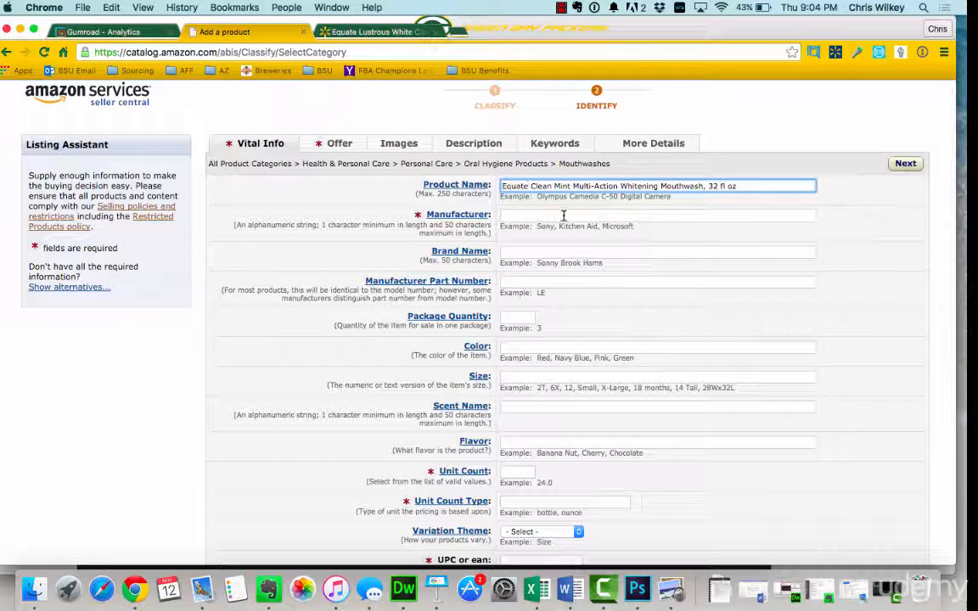
{"action": "left_click", "coordinate": [563, 216]}
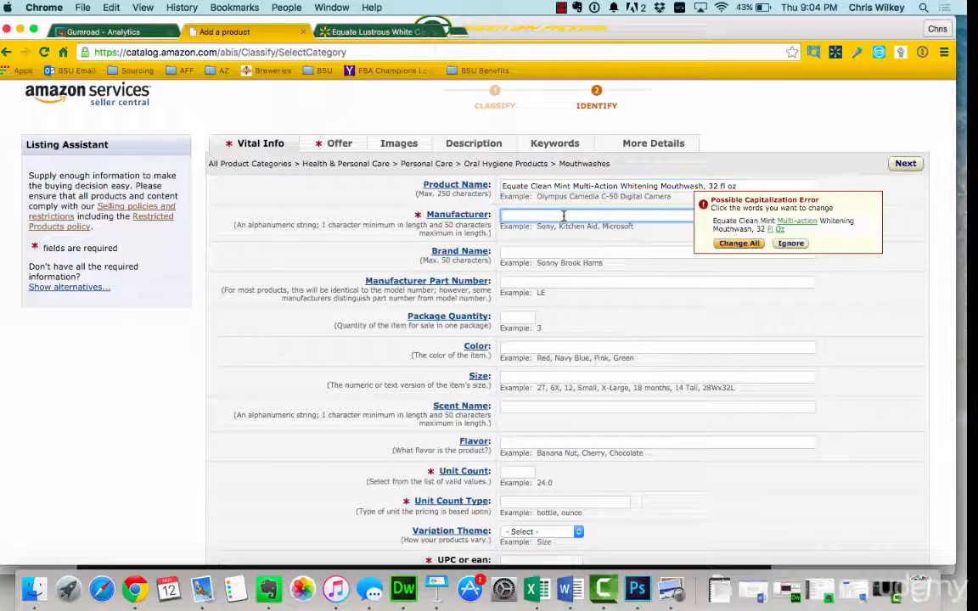
{"action": "left_click", "coordinate": [737, 243]}
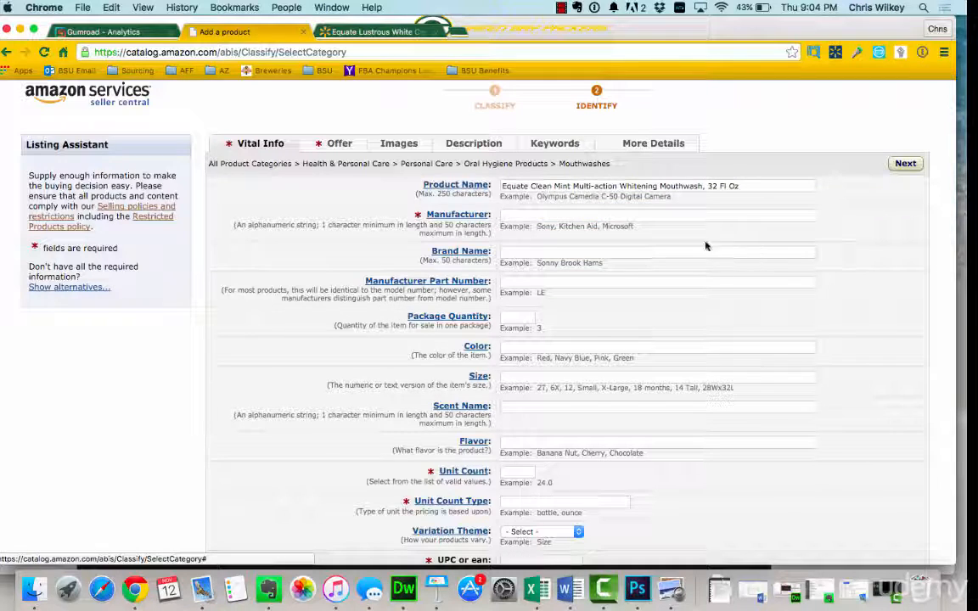
Enter Equate as both the Manufacturer and the Brand Name of the product.
{"action": "left_click", "coordinate": [635, 217]}
{"action": "type", "text": "Ec"}
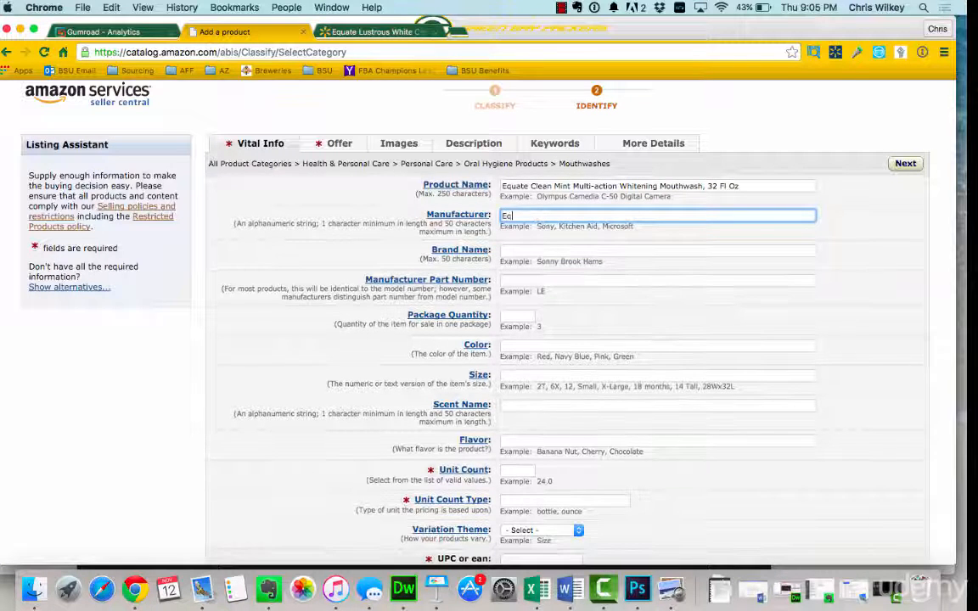
{"action": "type", "text": "uate"}
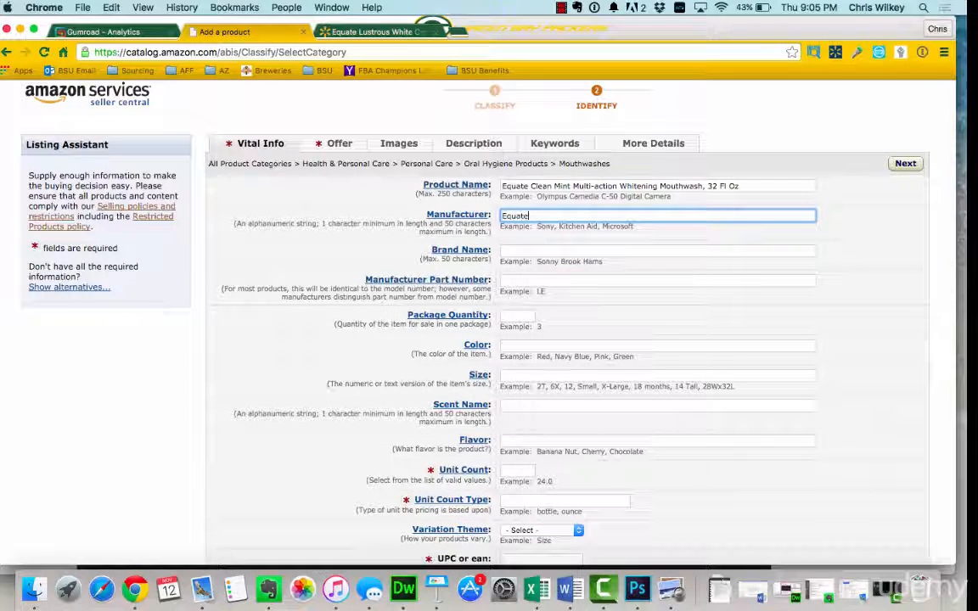
{"action": "left_click", "coordinate": [608, 251]}
{"action": "type", "text": "ua"}
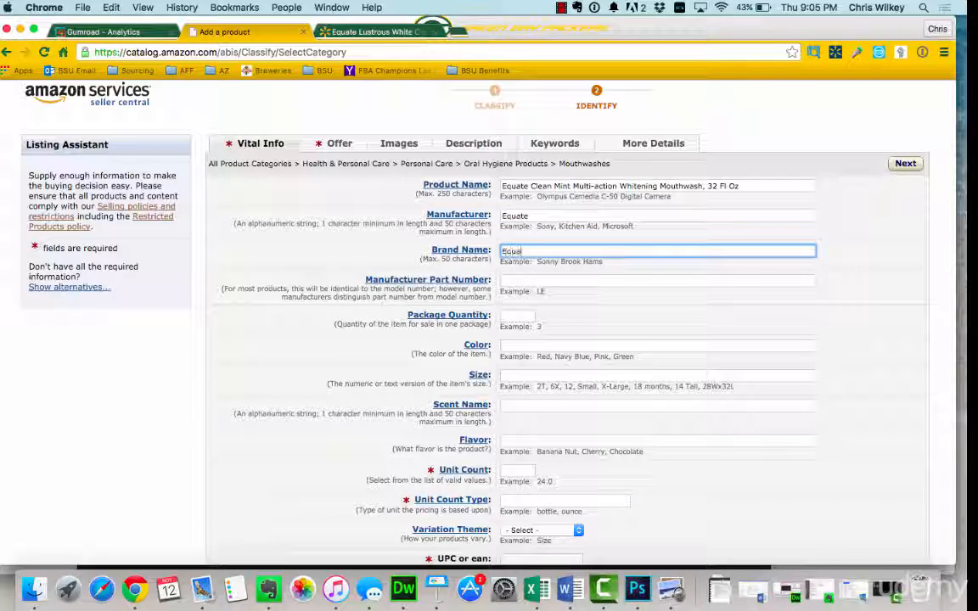
{"action": "type", "text": "te"}
Set the Package Quantity to 1 and the Color to White.
{"action": "scroll", "coordinate": [627, 257], "scroll_direction": "down", "scroll_amount": 2}
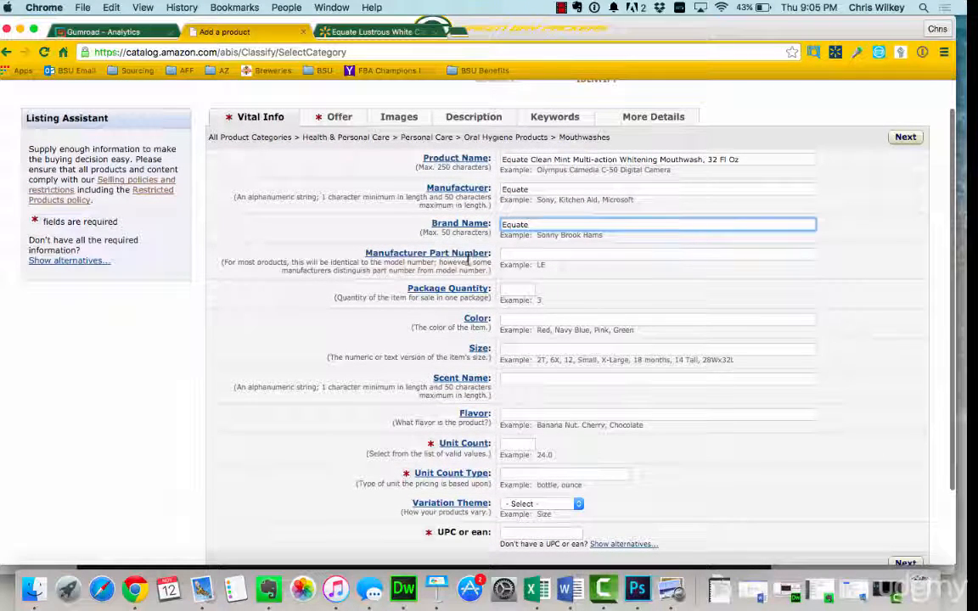
{"action": "scroll", "coordinate": [501, 257], "scroll_direction": "down", "scroll_amount": 2}
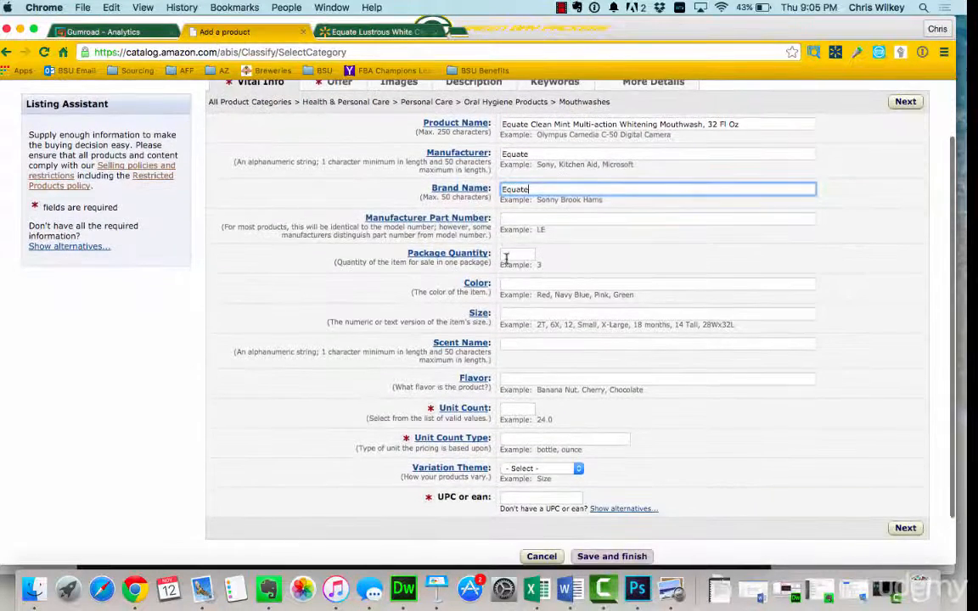
{"action": "left_click", "coordinate": [510, 256]}
{"action": "type", "text": "1"}
{"action": "left_click", "coordinate": [532, 283]}
{"action": "type", "text": "W"}
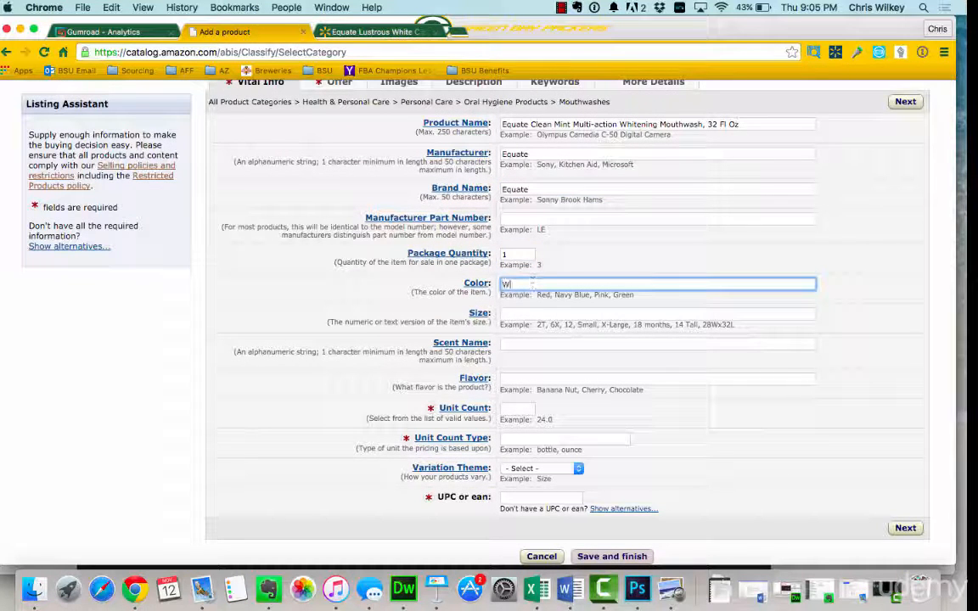
{"action": "type", "text": "hite"}
Set the Size to 32 oz and the Flavor to Mint, leaving the Scent Name empty.
{"action": "left_click", "coordinate": [540, 314]}
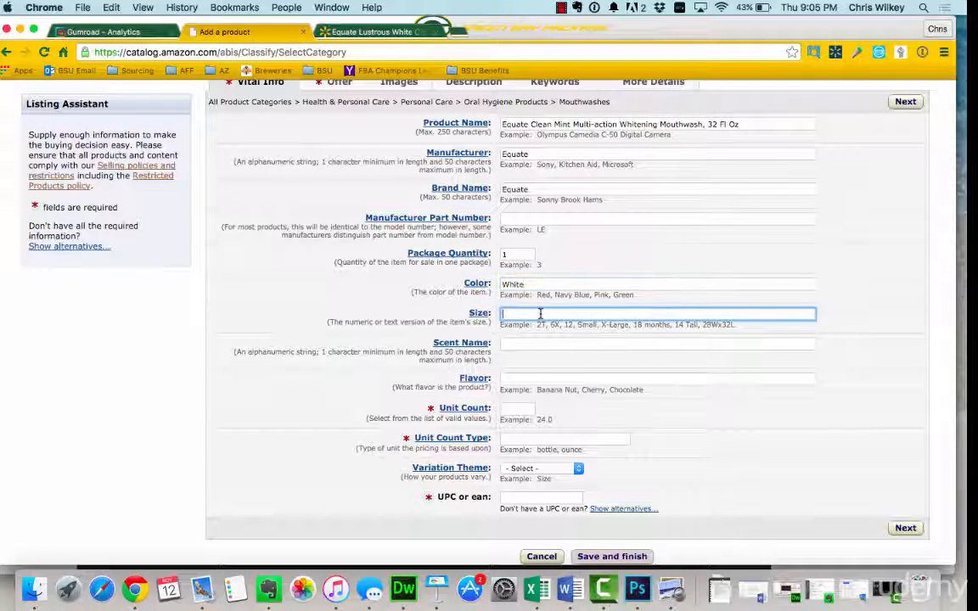
{"action": "type", "text": "32 "}
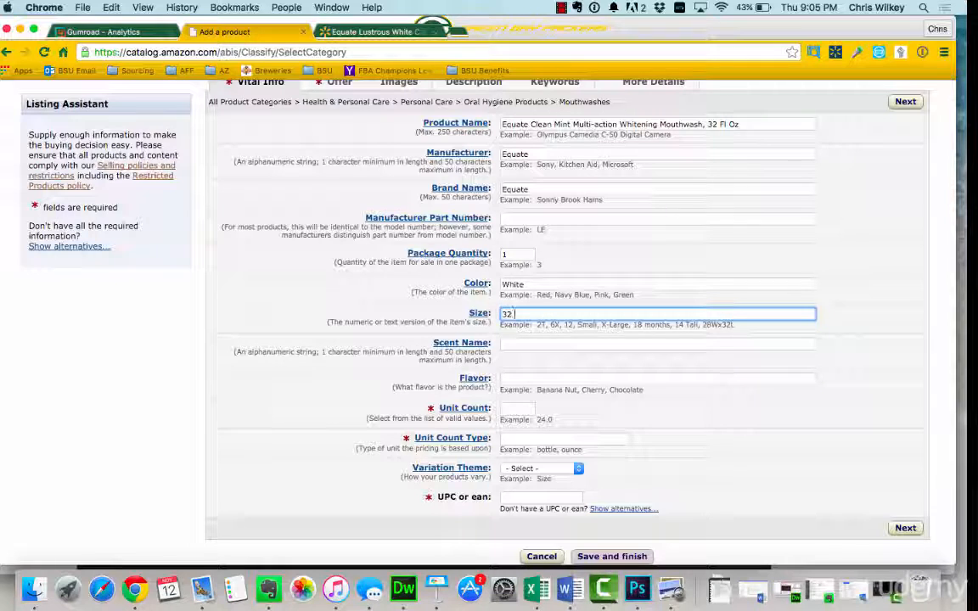
{"action": "type", "text": "oz"}
{"action": "key", "text": "Tab"}
{"action": "key", "text": "Tab"}
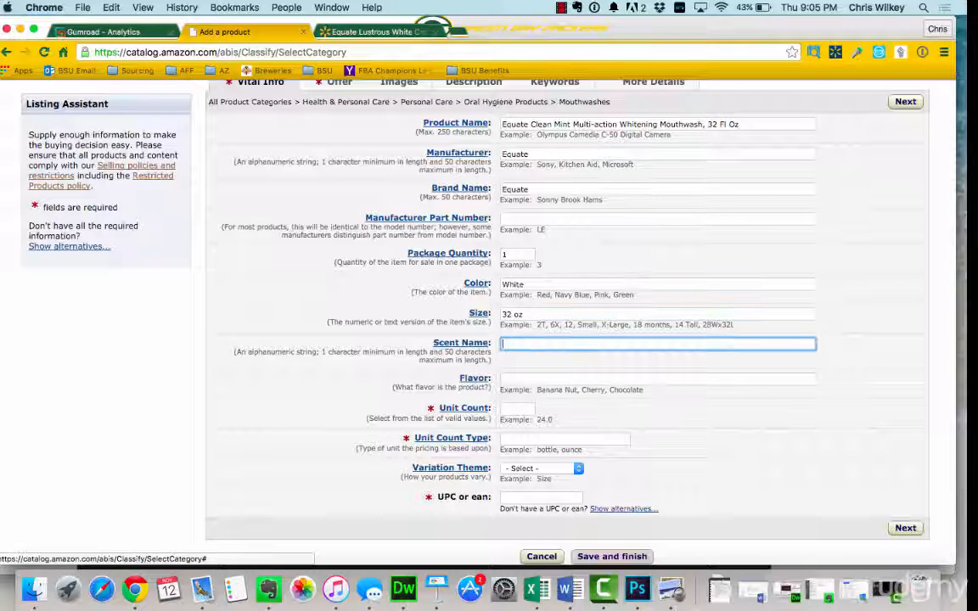
{"action": "scroll", "coordinate": [573, 317], "scroll_direction": "down", "scroll_amount": 2}
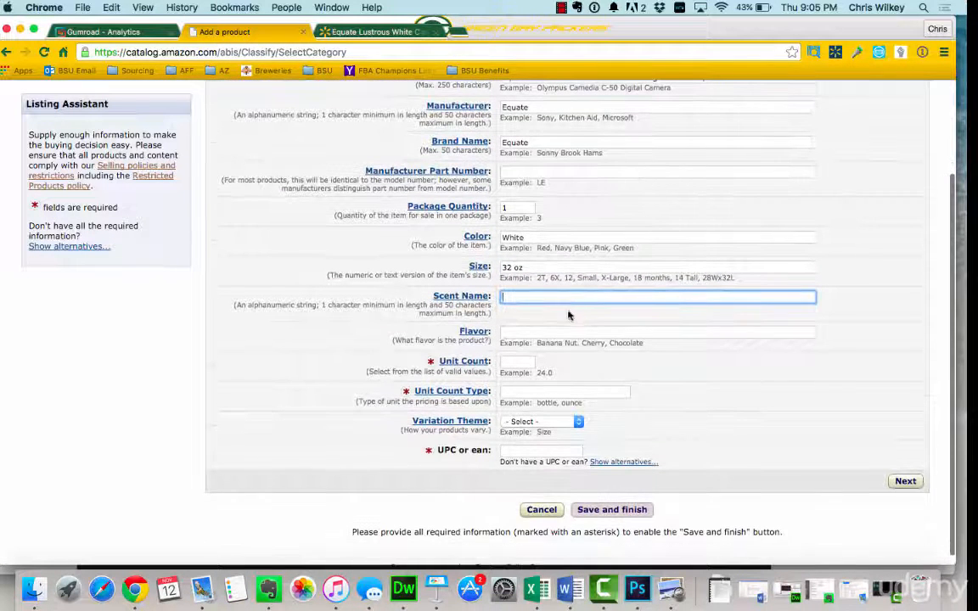
{"action": "key", "text": "Tab"}
{"action": "key", "text": "Tab"}
{"action": "type", "text": "M"}
{"action": "key", "text": "Tab"}
{"action": "key", "text": "Tab"}
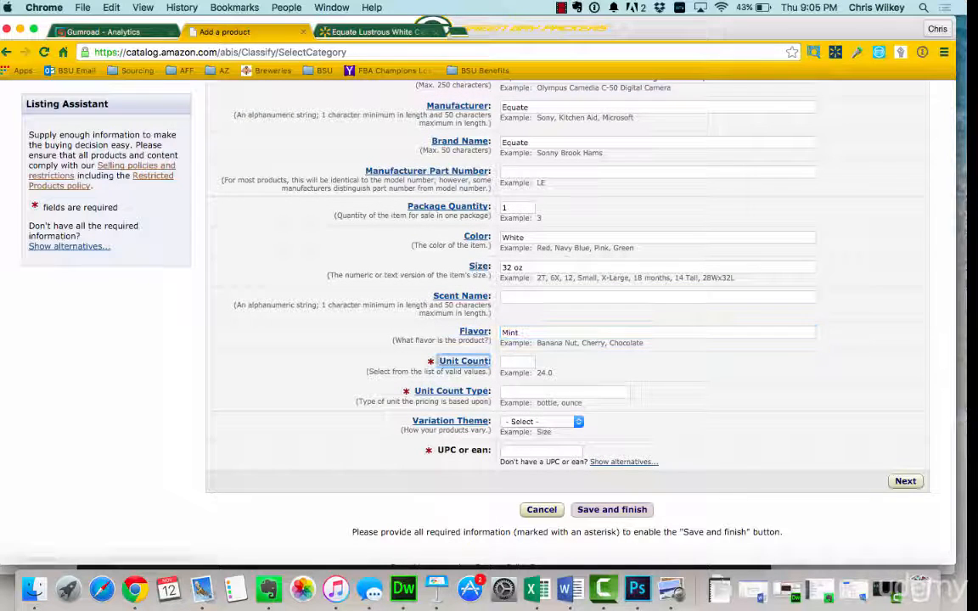
Set the Unit Count to 1 and the Unit Count Type to Bottle.
{"action": "type", "text": "1"}
{"action": "key", "text": "Tab"}
{"action": "scroll", "coordinate": [578, 337], "scroll_direction": "down", "scroll_amount": 1}
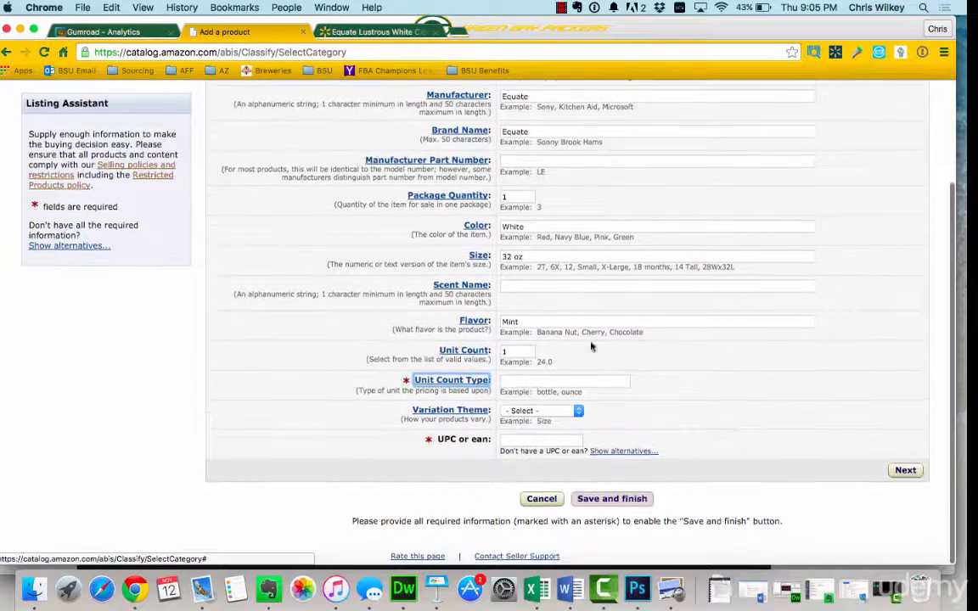
{"action": "left_click", "coordinate": [527, 381]}
{"action": "type", "text": "Bo"}
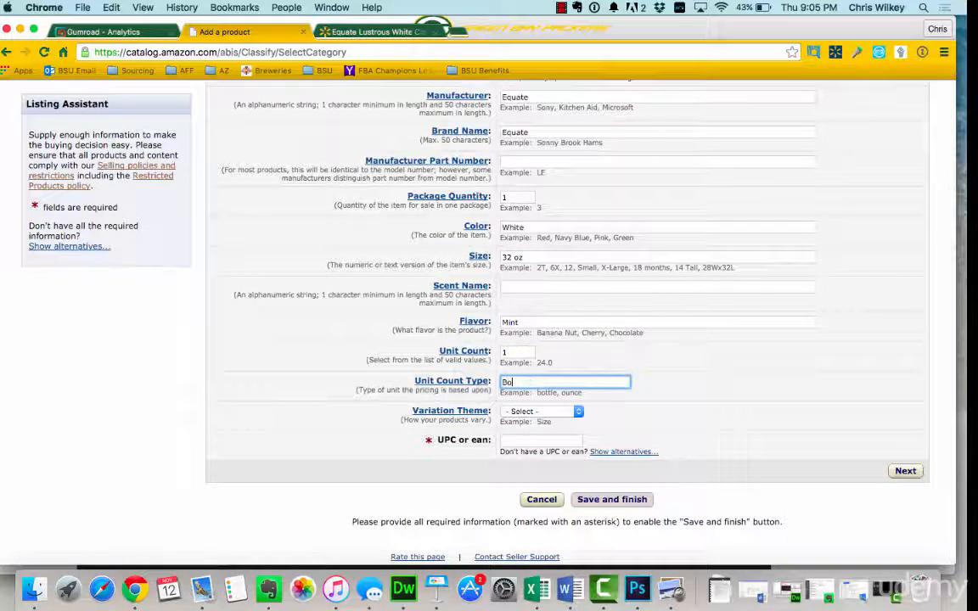
{"action": "type", "text": "ttle"}
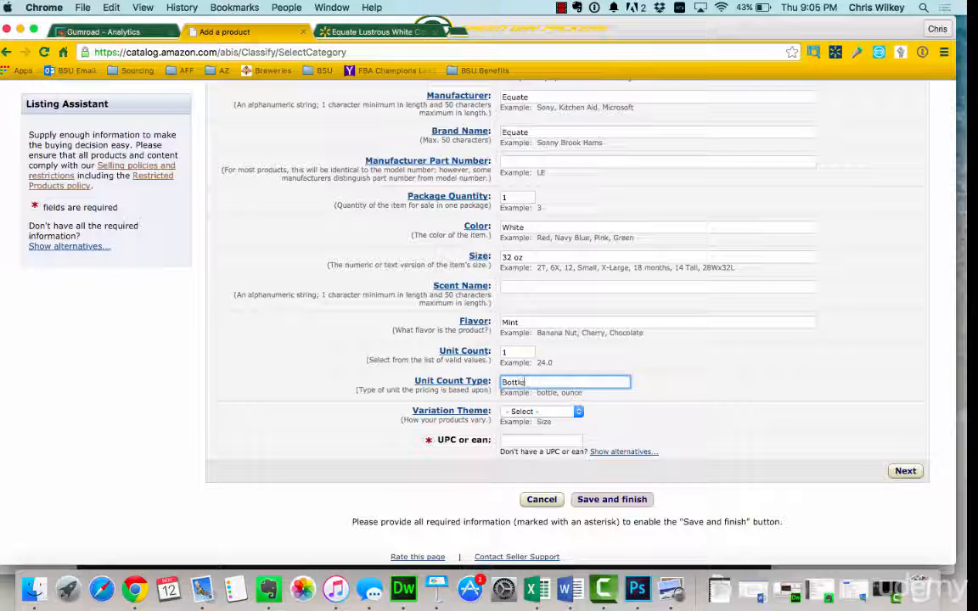
{"action": "left_click", "coordinate": [532, 411]}
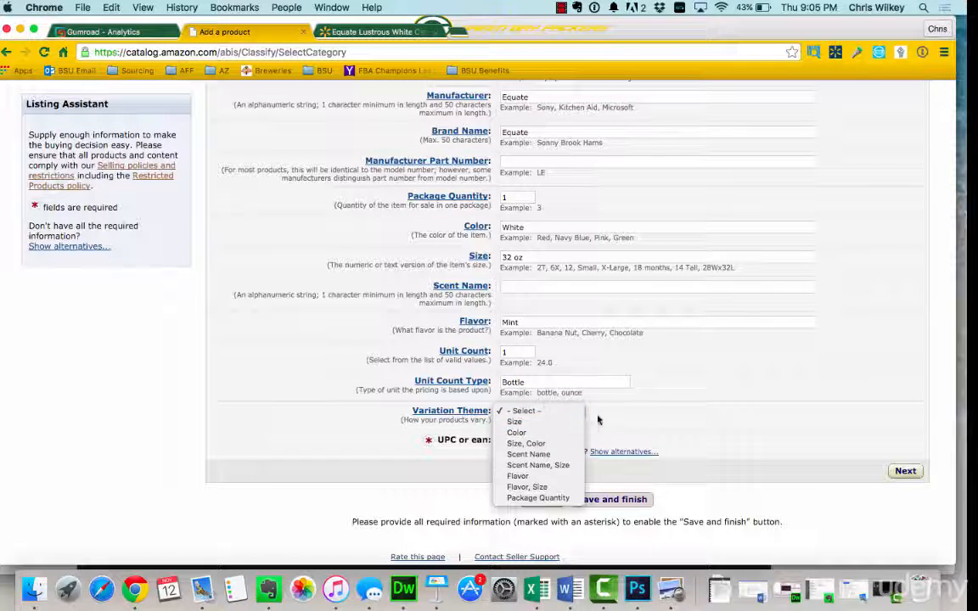
{"action": "left_click", "coordinate": [598, 420]}
{"action": "left_click", "coordinate": [556, 442]}
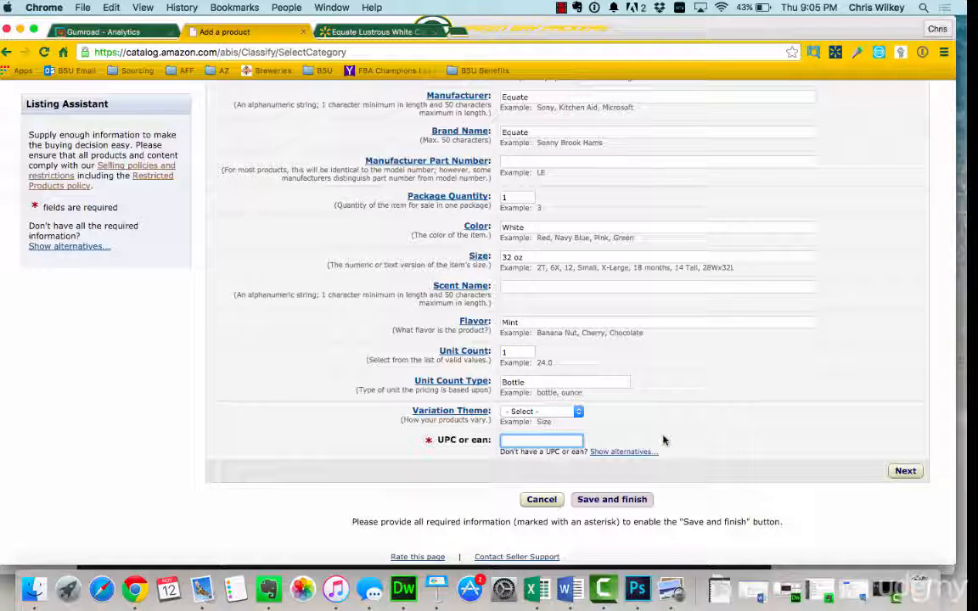
In the listing's Offer details, choose to skip the offer data and add it later.
{"action": "scroll", "coordinate": [664, 440], "scroll_direction": "up", "scroll_amount": 10}
{"action": "left_click", "coordinate": [339, 151]}
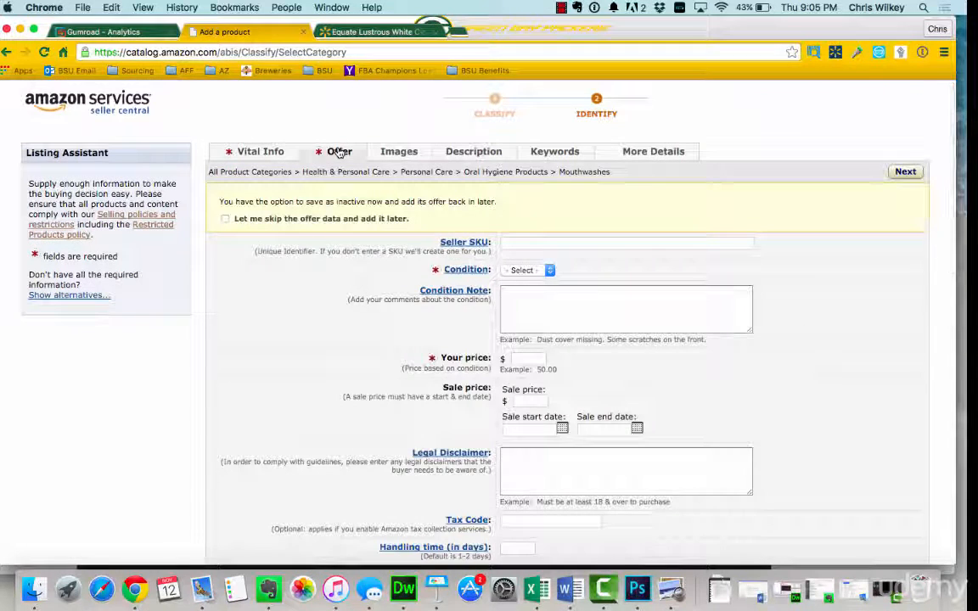
{"action": "left_click", "coordinate": [225, 219]}
{"action": "scroll", "coordinate": [332, 275], "scroll_direction": "down", "scroll_amount": 3}
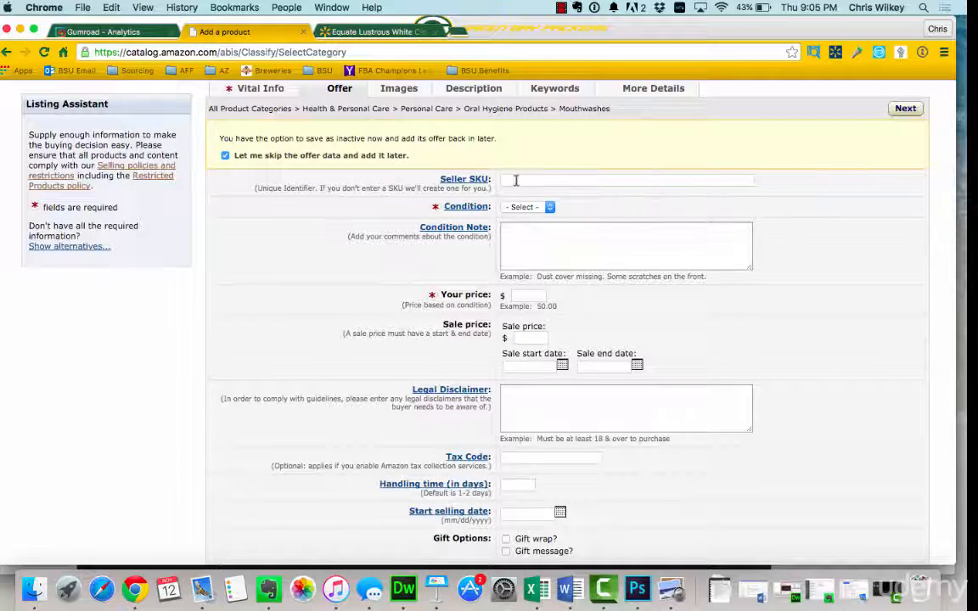
{"action": "left_click", "coordinate": [513, 185]}
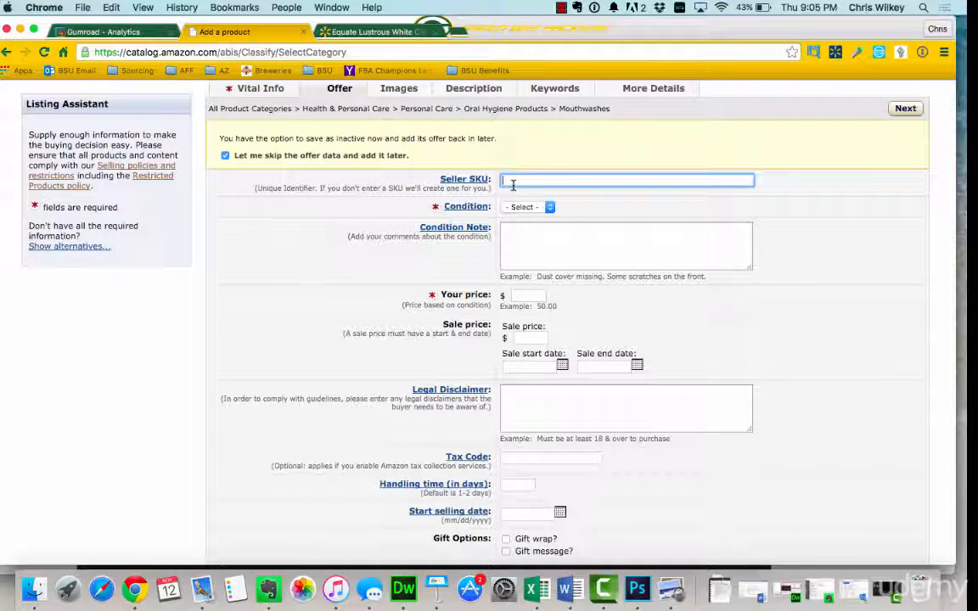
Set the Seller SKU to 2WMEQREPLEN and the Condition to New, leaving the Condition Note empty.
{"action": "type", "text": "2.99"}
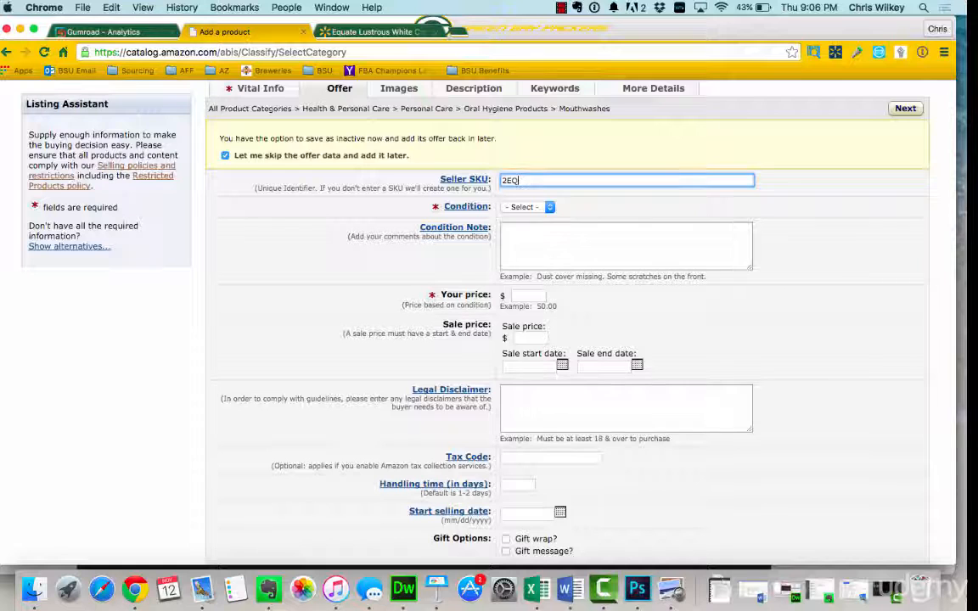
{"action": "type", "text": "MEQREPLEN"}
{"action": "left_click", "coordinate": [534, 208]}
{"action": "left_click", "coordinate": [516, 217]}
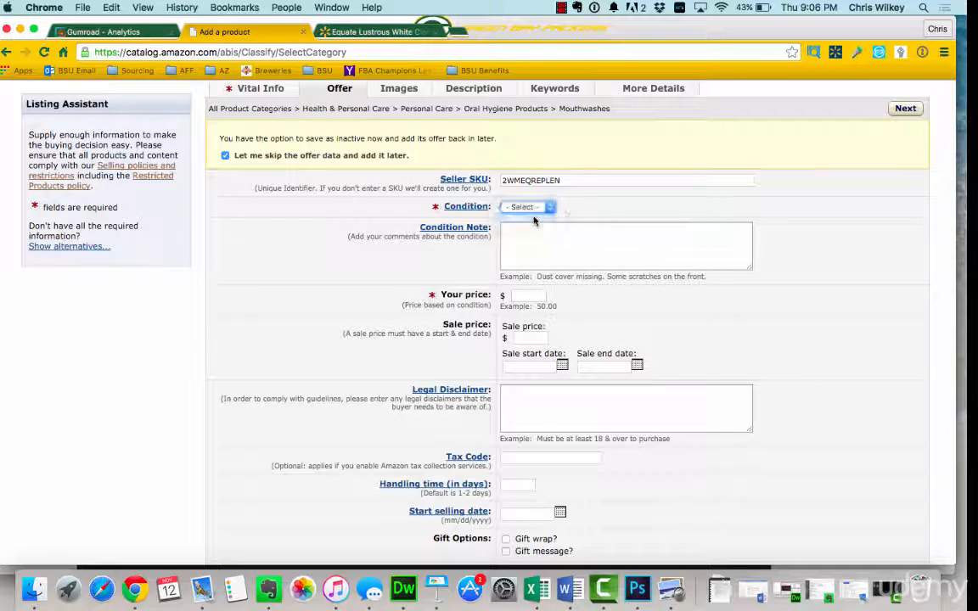
{"action": "left_click", "coordinate": [554, 240]}
Set the offer's price to $12.99.
{"action": "scroll", "coordinate": [612, 301], "scroll_direction": "down", "scroll_amount": 1}
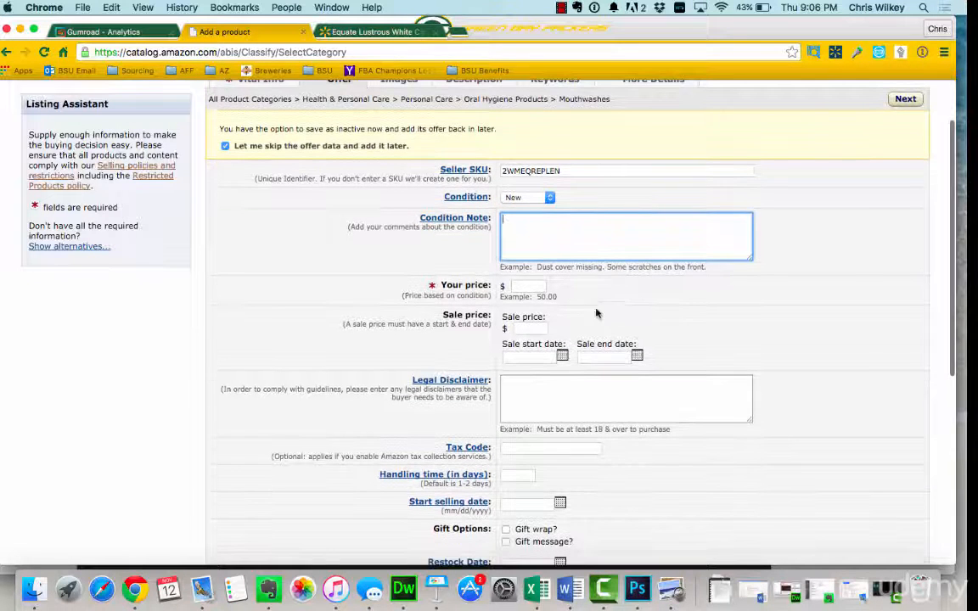
{"action": "left_click", "coordinate": [532, 287]}
{"action": "type", "text": "12."}
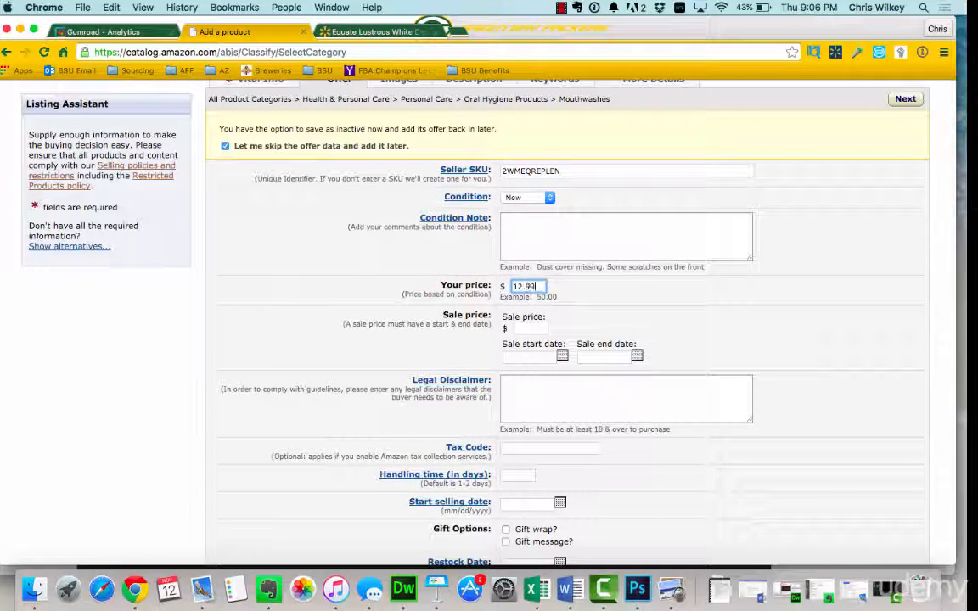
{"action": "type", "text": "99"}
Read the help description for the Legal Disclaimer field and close it.
{"action": "scroll", "coordinate": [618, 309], "scroll_direction": "down", "scroll_amount": 2}
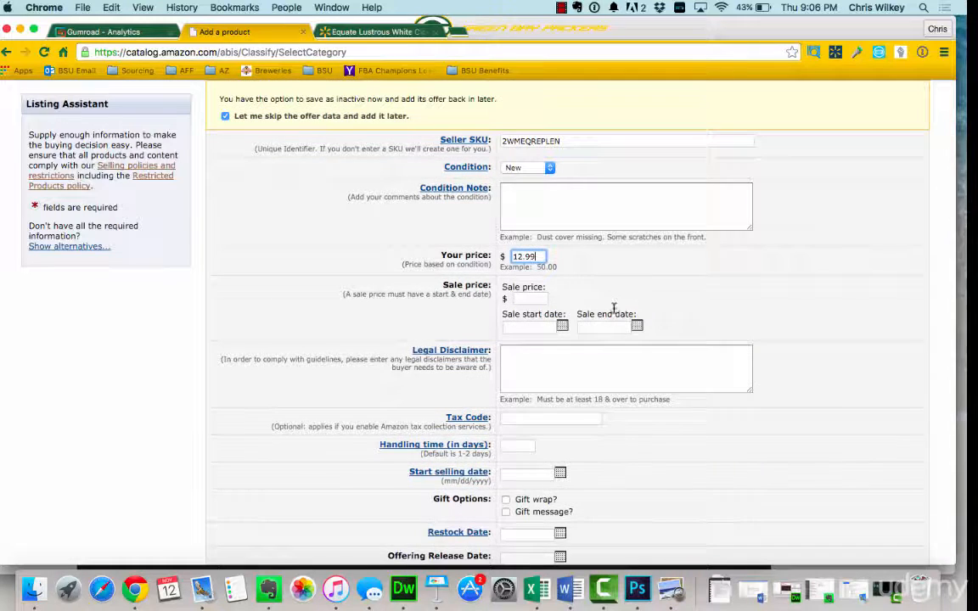
{"action": "scroll", "coordinate": [614, 307], "scroll_direction": "down", "scroll_amount": 3}
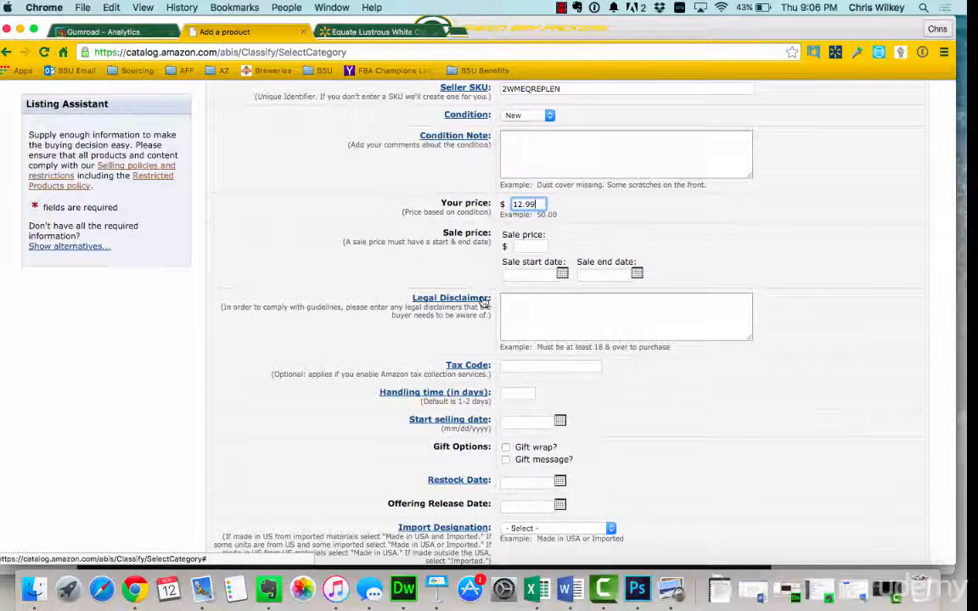
{"action": "left_click", "coordinate": [465, 300]}
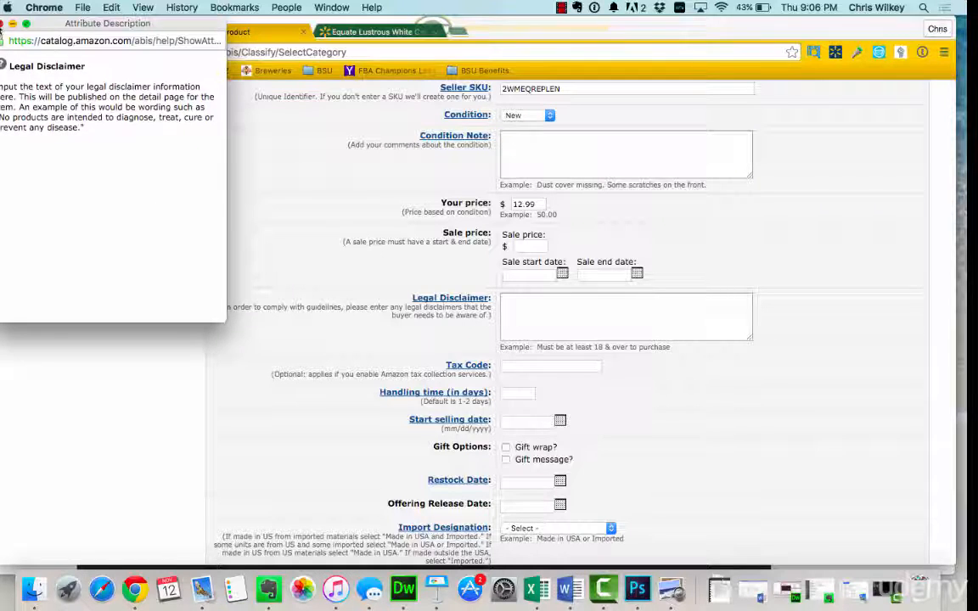
{"action": "left_click", "coordinate": [2, 25]}
Leave the remaining optional offer fields and shipping method as they are, and continue to the listing's Images section.
{"action": "scroll", "coordinate": [563, 307], "scroll_direction": "down", "scroll_amount": 1}
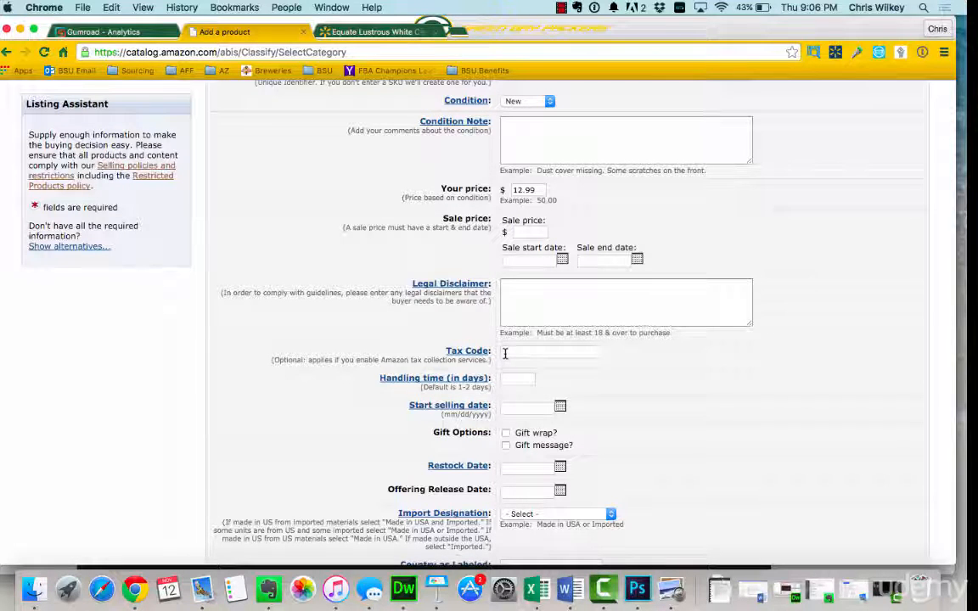
{"action": "scroll", "coordinate": [510, 355], "scroll_direction": "down", "scroll_amount": 3}
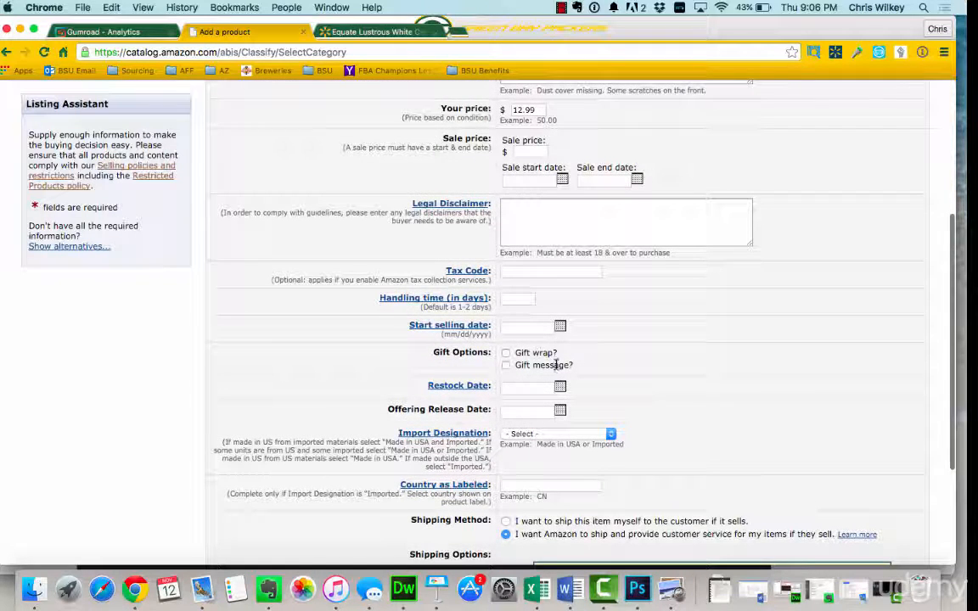
{"action": "scroll", "coordinate": [553, 367], "scroll_direction": "down", "scroll_amount": 2}
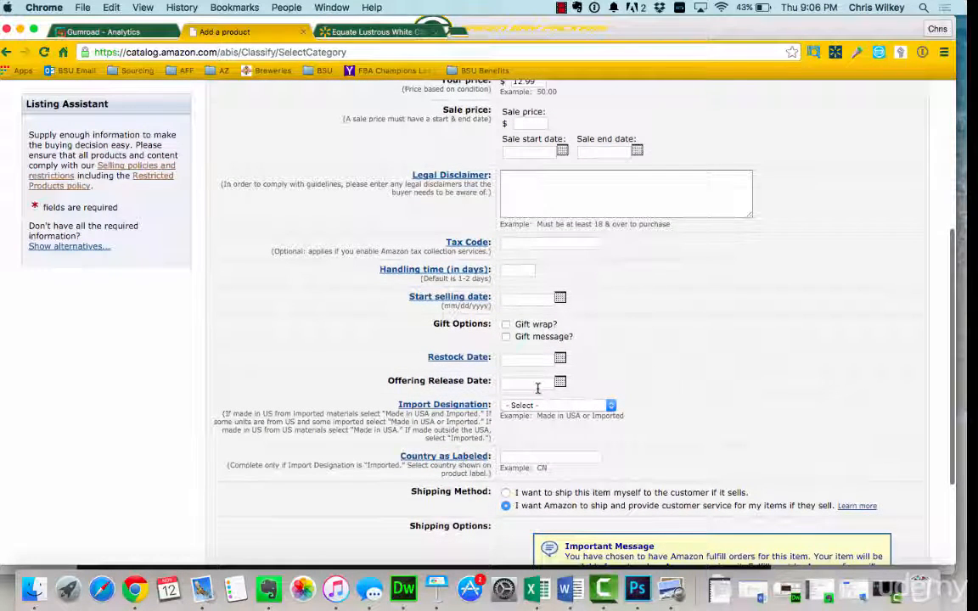
{"action": "scroll", "coordinate": [526, 414], "scroll_direction": "down", "scroll_amount": 3}
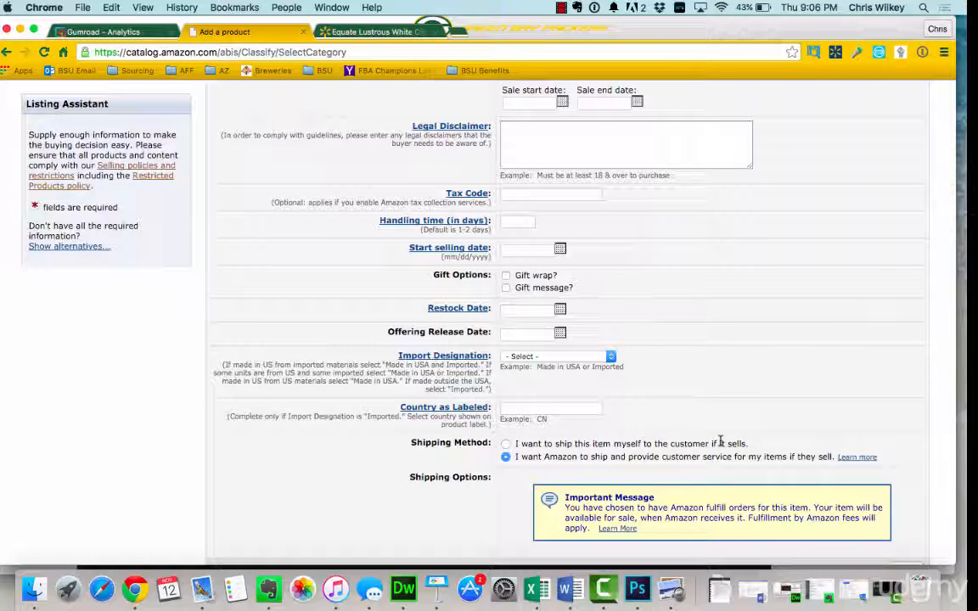
{"action": "scroll", "coordinate": [721, 442], "scroll_direction": "down", "scroll_amount": 5}
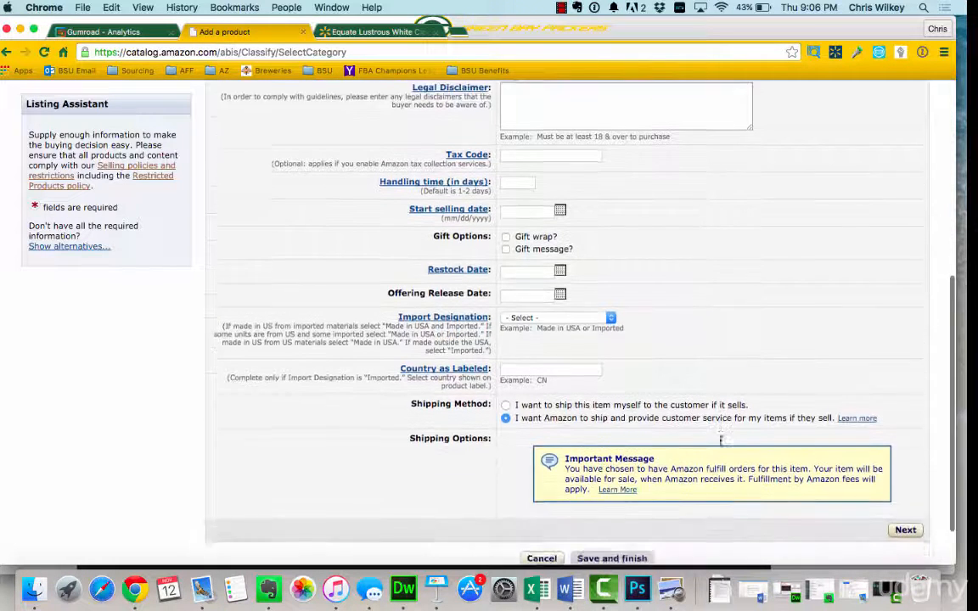
{"action": "left_click", "coordinate": [906, 471]}
Upload the photo of the mouthwash bottle as the listing's main image.
{"action": "scroll", "coordinate": [548, 233], "scroll_direction": "up", "scroll_amount": 5}
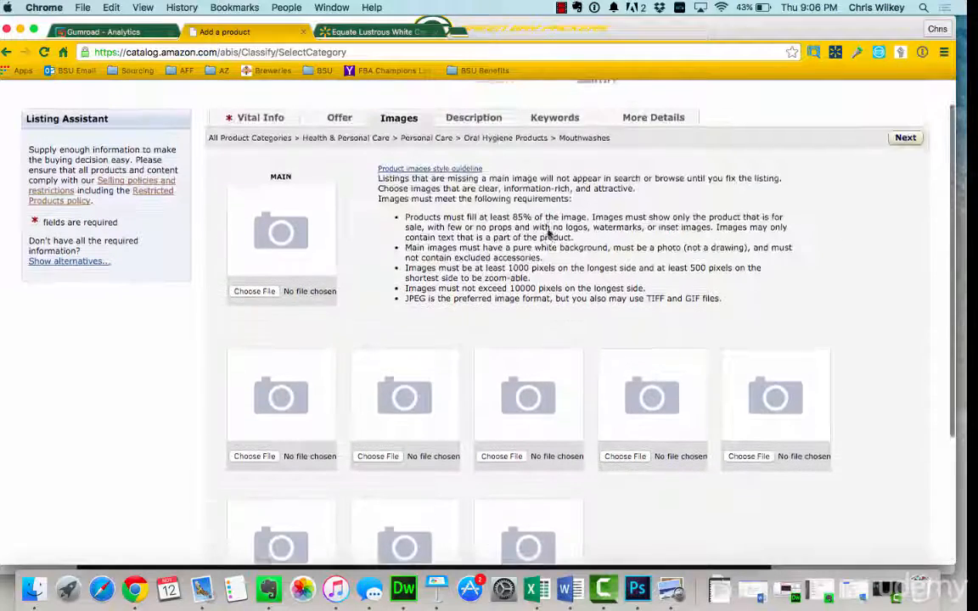
{"action": "left_click", "coordinate": [265, 296]}
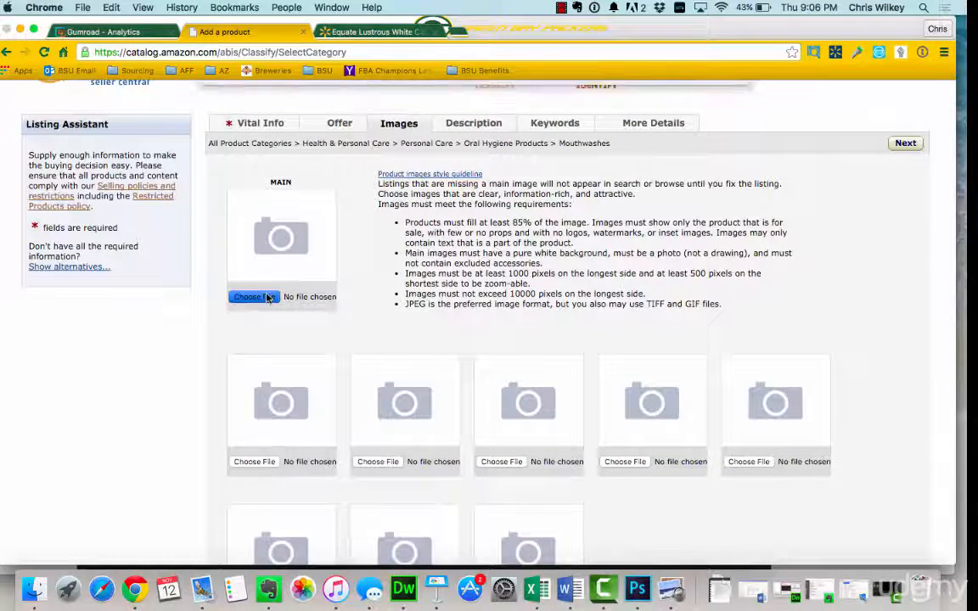
{"action": "double_click", "coordinate": [373, 207]}
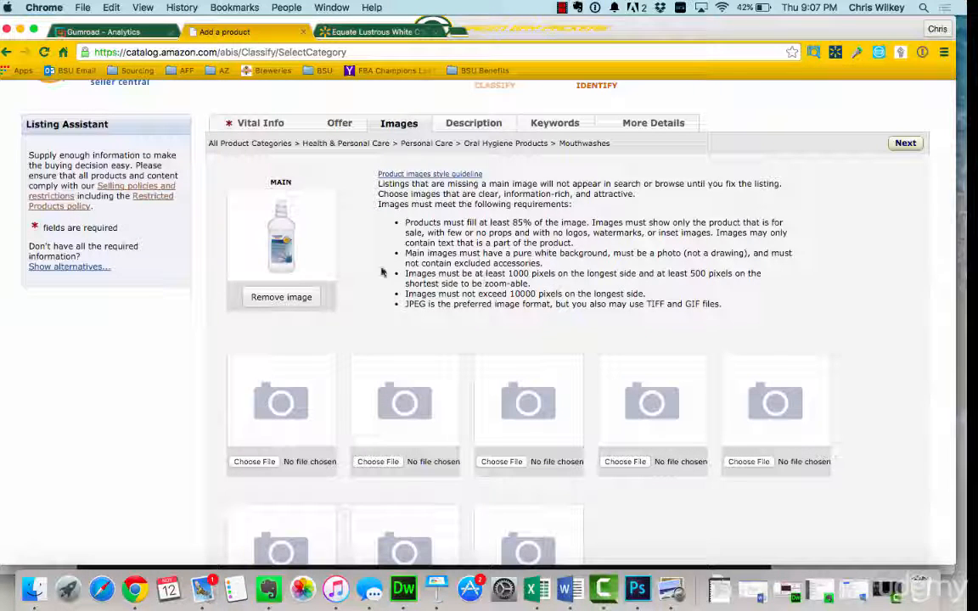
Open the listing's Description section, and find the feature bullets on the Walmart product page.
{"action": "left_click", "coordinate": [456, 125]}
{"action": "left_click", "coordinate": [508, 194]}
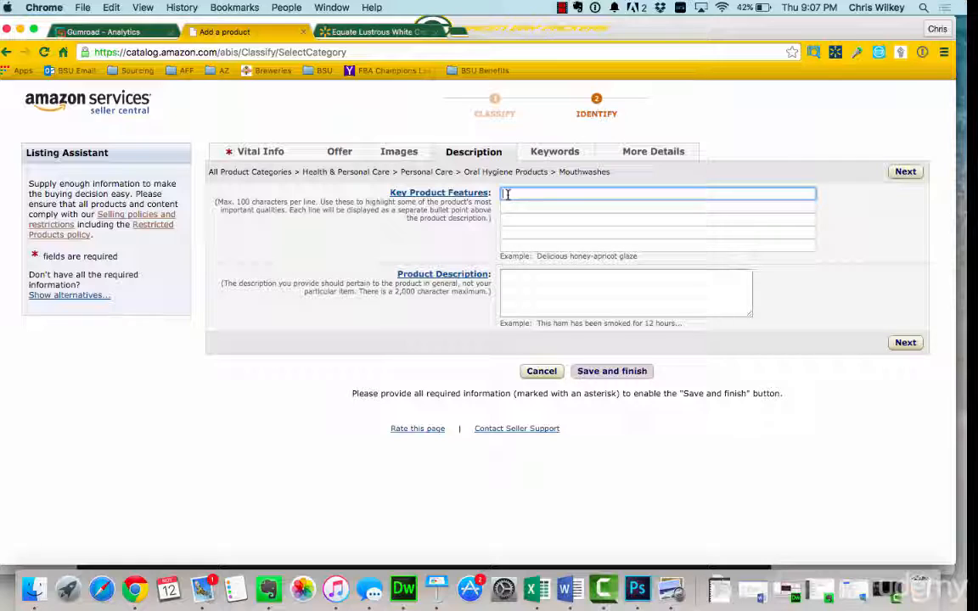
{"action": "left_click", "coordinate": [389, 33]}
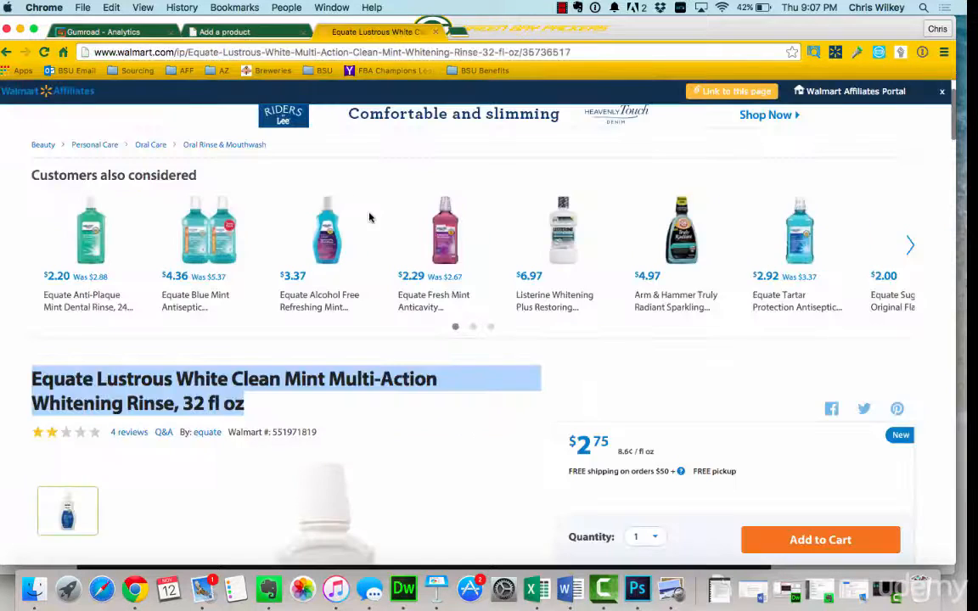
{"action": "scroll", "coordinate": [371, 216], "scroll_direction": "down", "scroll_amount": 10}
{"action": "scroll", "coordinate": [446, 333], "scroll_direction": "down", "scroll_amount": 10}
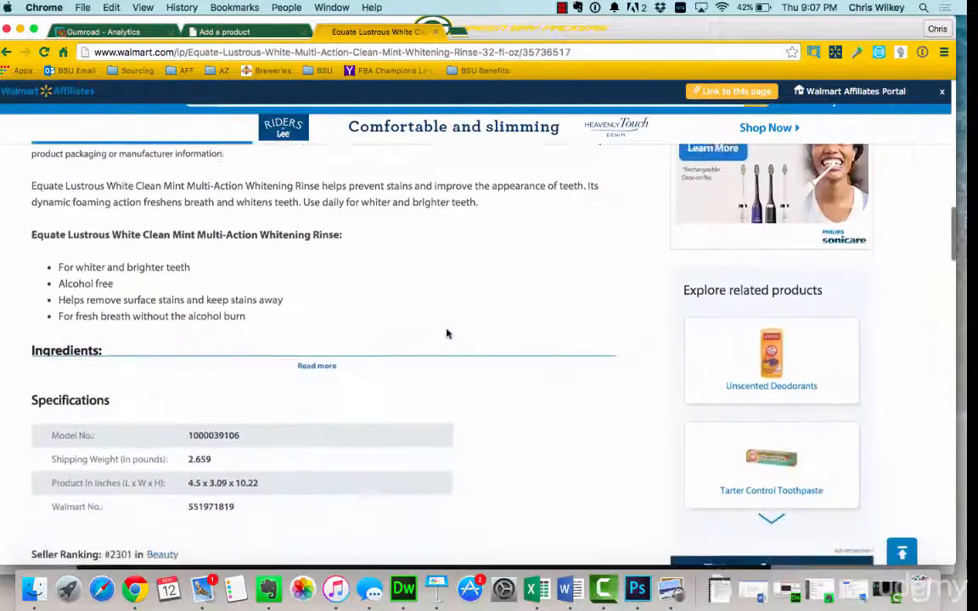
{"action": "scroll", "coordinate": [446, 330], "scroll_direction": "up", "scroll_amount": 1}
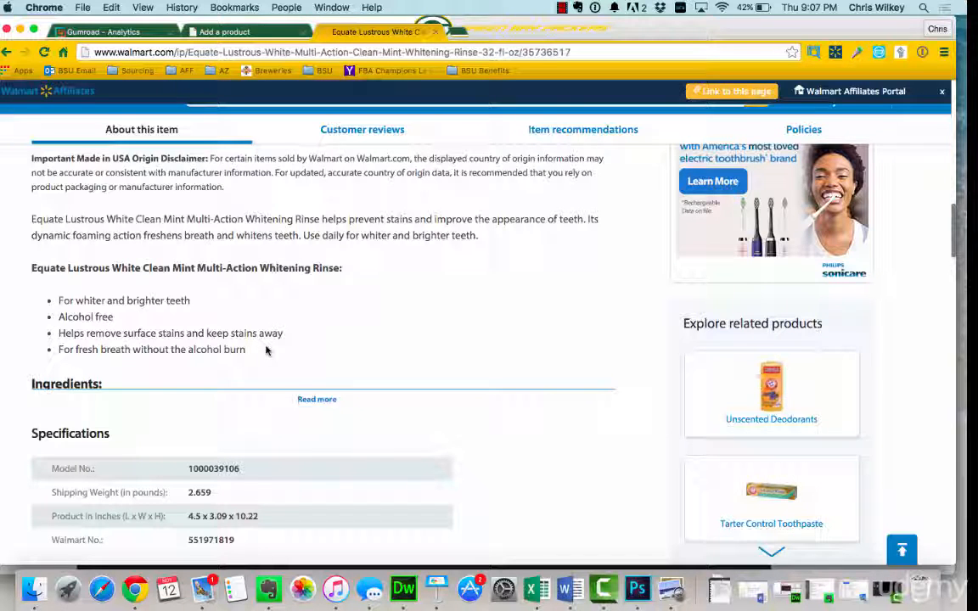
Copy the Walmart bullet "For fresh breath without the alcohol burn" into the third Key Product Features line of the Amazon listing.
{"action": "left_click_drag", "start_coordinate": [125, 323], "coordinate": [38, 302]}
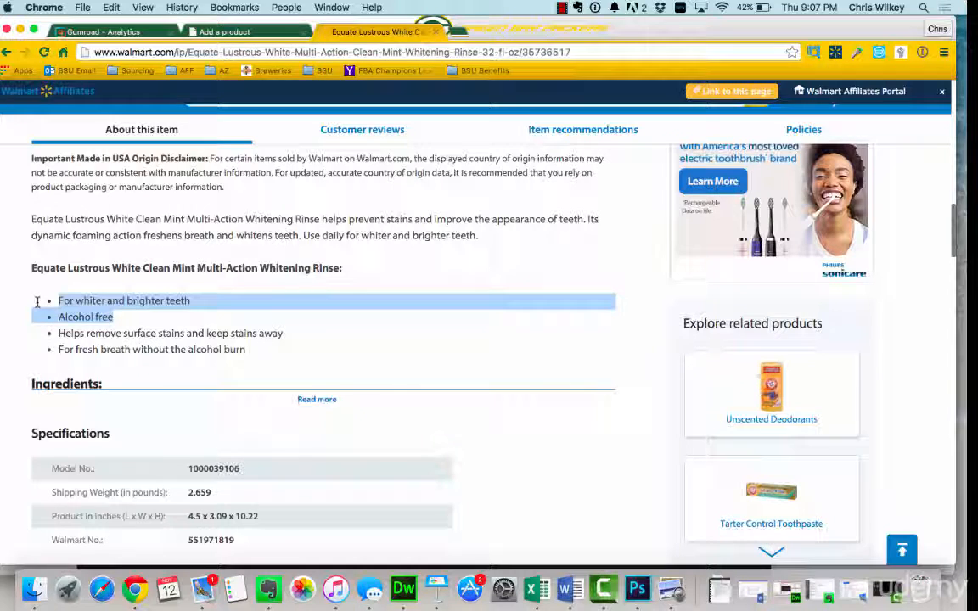
{"action": "left_click", "coordinate": [114, 315]}
{"action": "left_click_drag", "start_coordinate": [124, 317], "coordinate": [92, 317]}
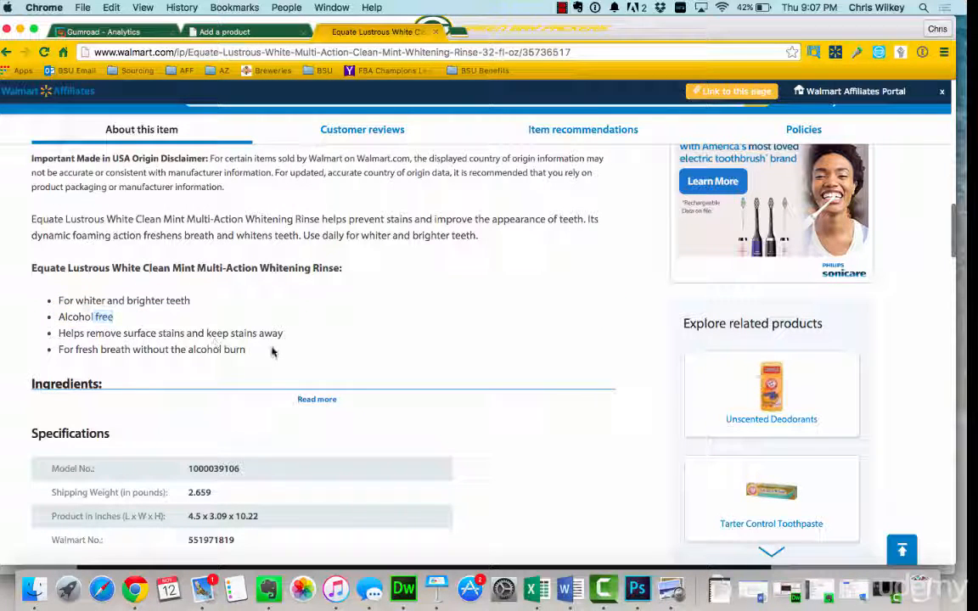
{"action": "left_click_drag", "start_coordinate": [273, 350], "coordinate": [58, 350]}
{"action": "key", "text": "super+c"}
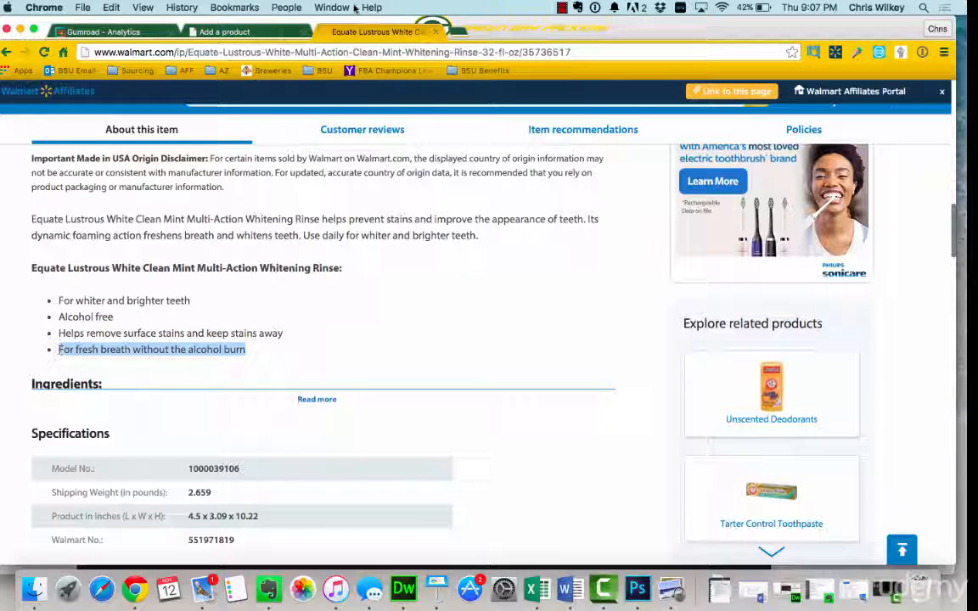
{"action": "left_click", "coordinate": [194, 32]}
{"action": "left_click", "coordinate": [510, 219]}
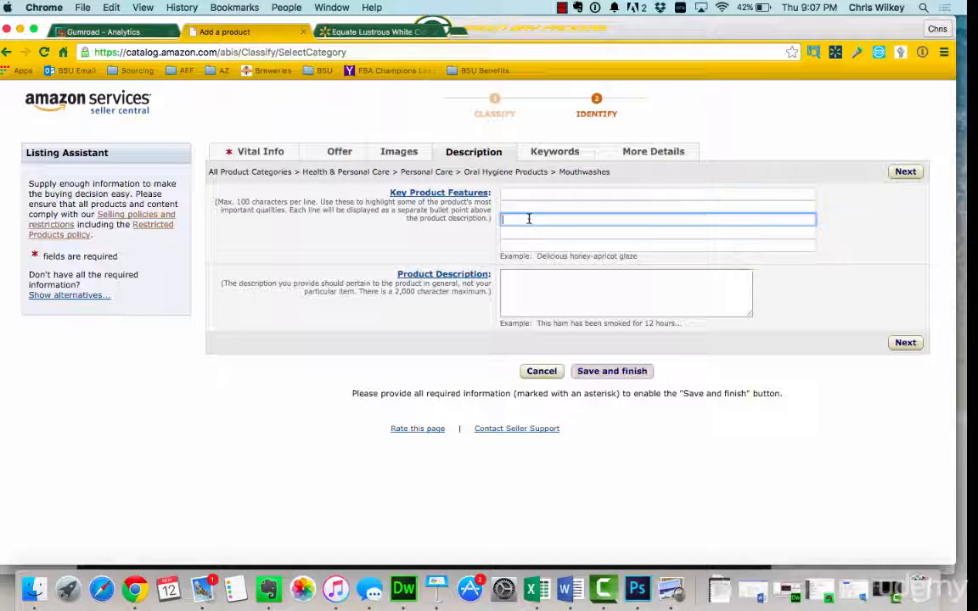
{"action": "key", "text": "super+v"}
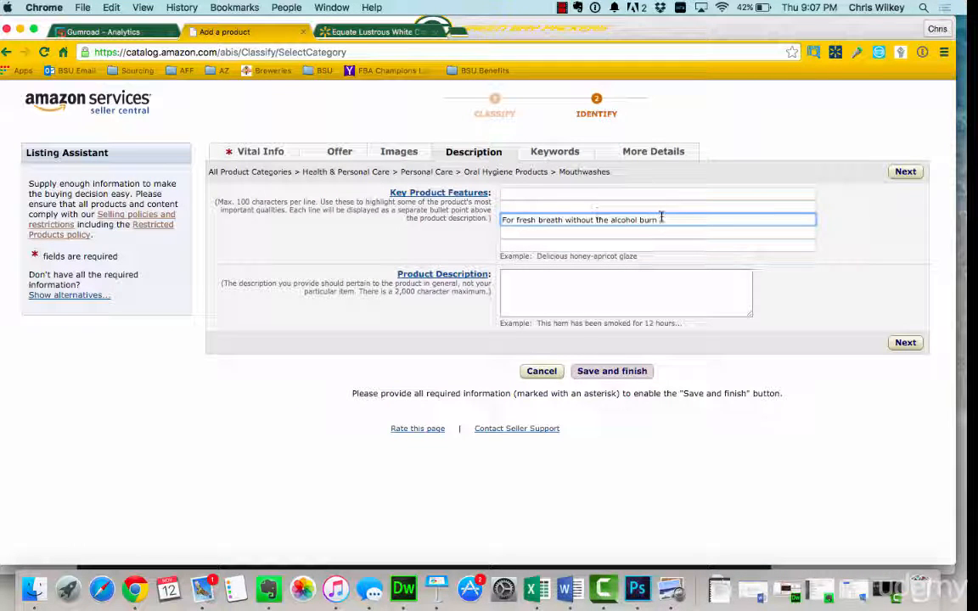
Reword the beginning of the third feature line so it reads "Alcohol free for fresh breath without the alcohol burn".
{"action": "key", "text": "Right"}
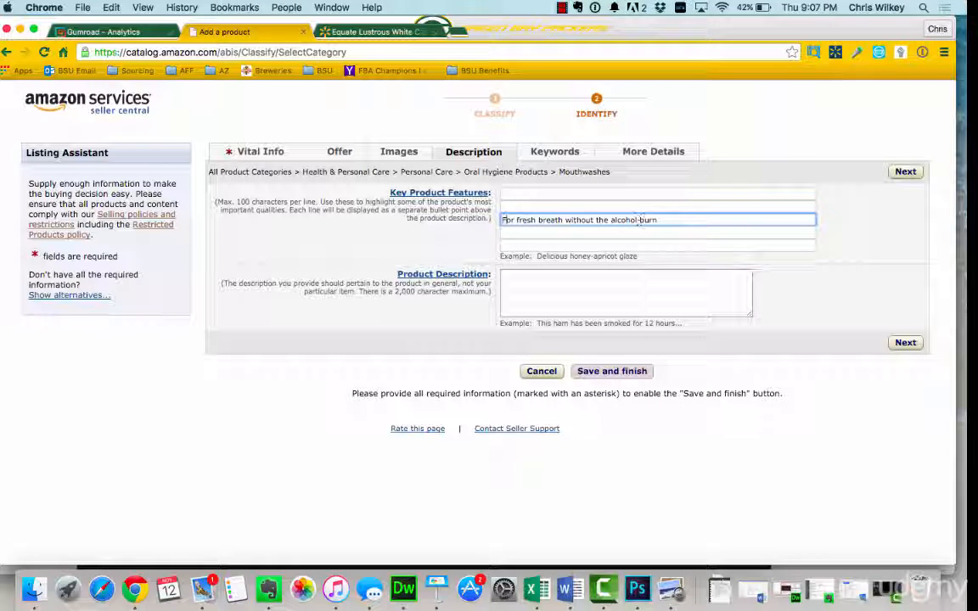
{"action": "key", "text": "BackSpace"}
{"action": "type", "text": "Al"}
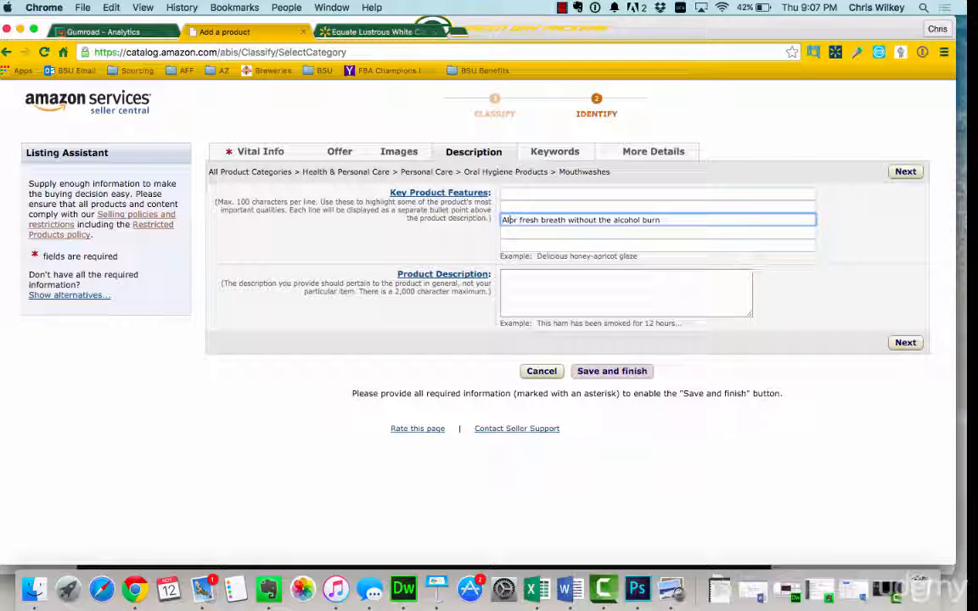
{"action": "type", "text": "cho"}
{"action": "key", "text": "BackSpace"}
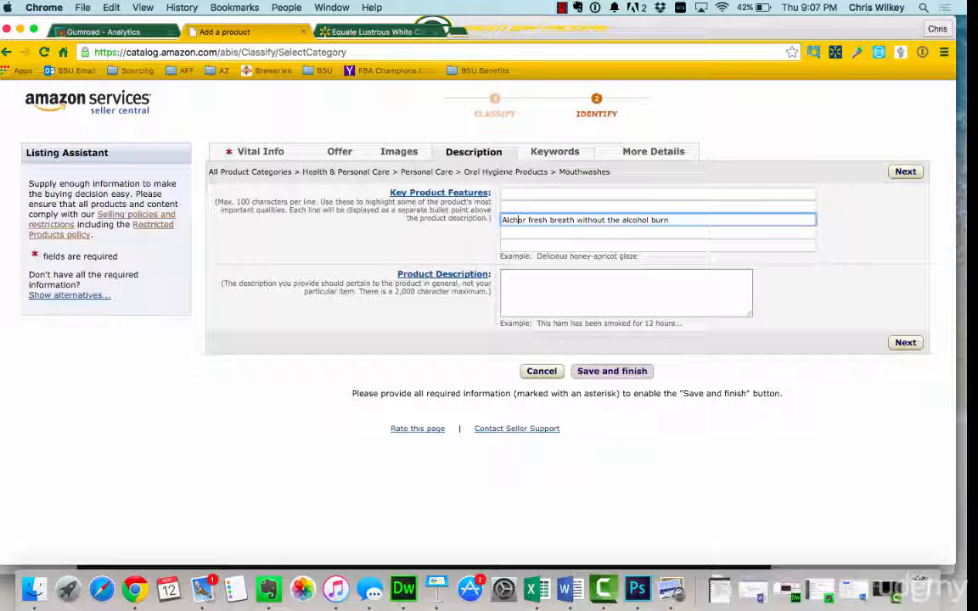
{"action": "key", "text": "BackSpace"}
{"action": "type", "text": "ohol "}
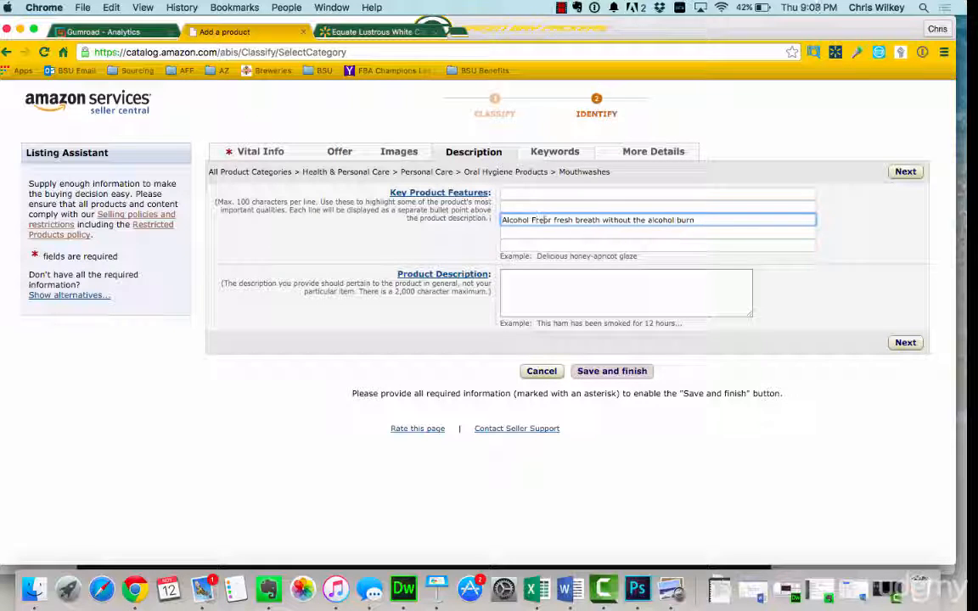
{"action": "type", "text": "free fo"}
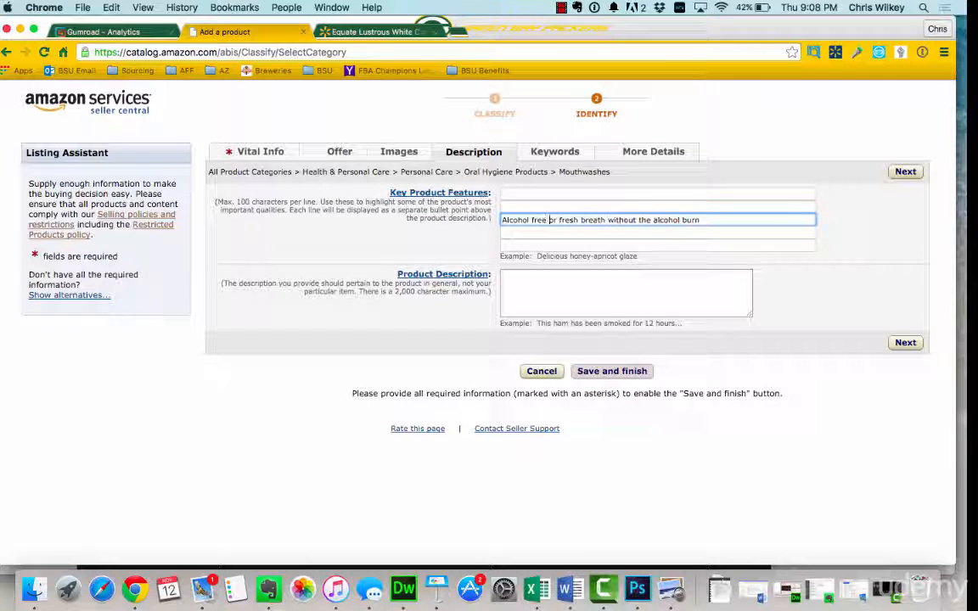
{"action": "left_click", "coordinate": [717, 220]}
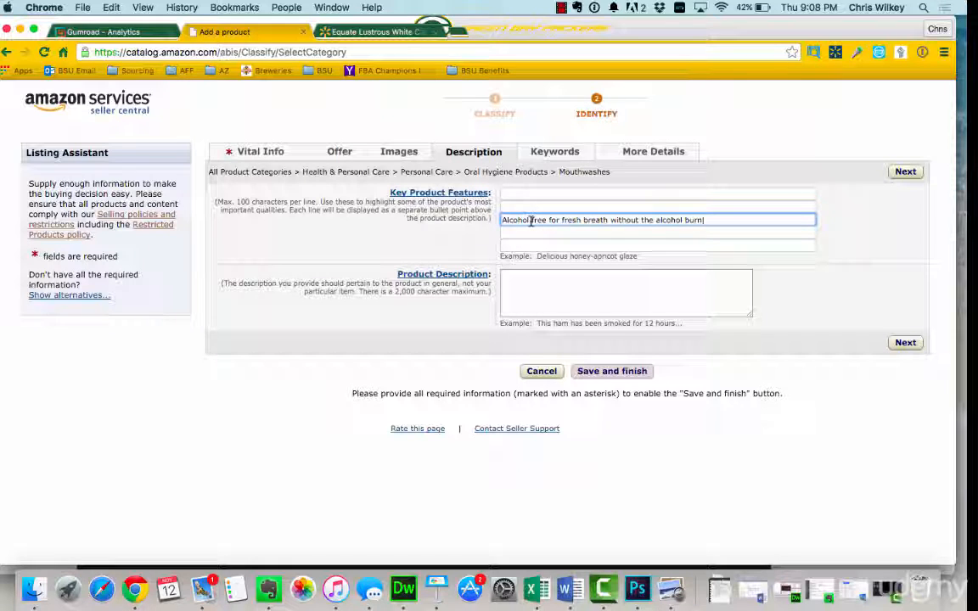
Copy the Walmart bullet "Helps remove surface stains and keep stains away" into the first Key Product Features line.
{"action": "left_click", "coordinate": [393, 33]}
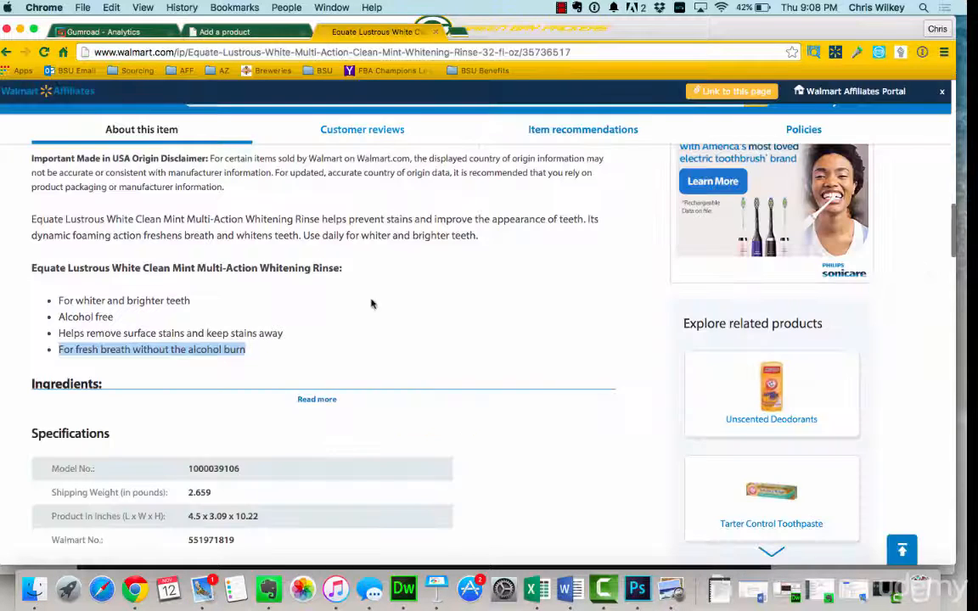
{"action": "left_click", "coordinate": [263, 333]}
{"action": "left_click_drag", "start_coordinate": [286, 333], "coordinate": [56, 333]}
{"action": "key", "text": "super+c"}
{"action": "key", "text": "super+alt+Left"}
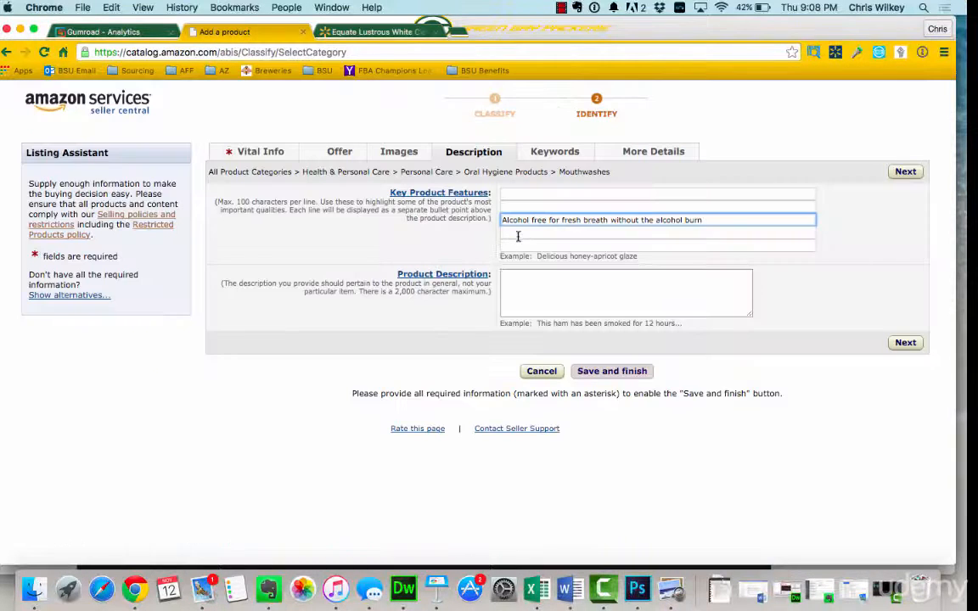
{"action": "left_click", "coordinate": [509, 193]}
{"action": "key", "text": "super+v"}
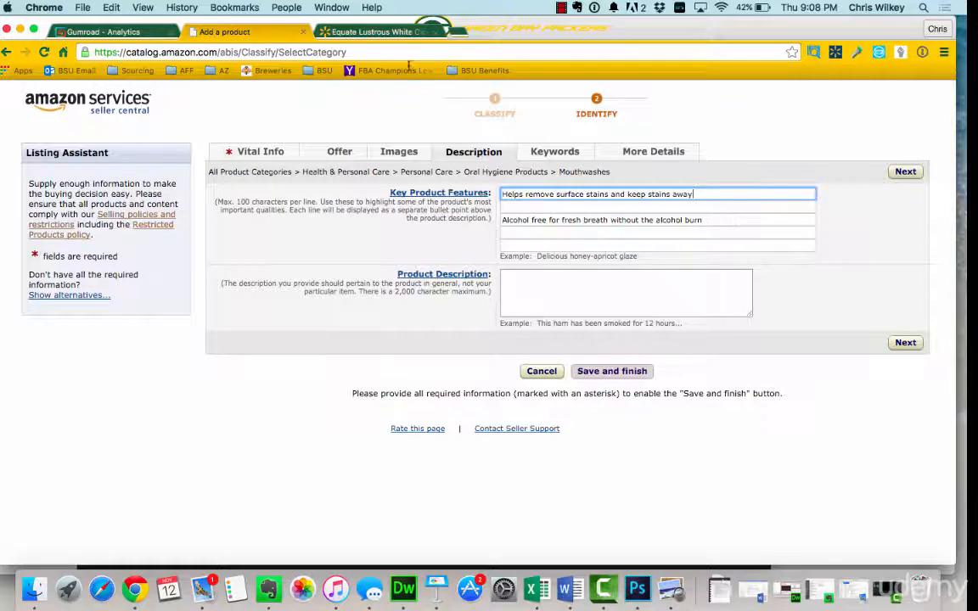
Enter "Helps" in the second Key Product Features line, followed by the copied Walmart bullet "For whiter and brighter teeth".
{"action": "left_click", "coordinate": [357, 32]}
{"action": "left_click_drag", "start_coordinate": [191, 307], "coordinate": [48, 300]}
{"action": "left_click", "coordinate": [208, 31]}
{"action": "left_click", "coordinate": [543, 206]}
{"action": "type", "text": "Helps"}
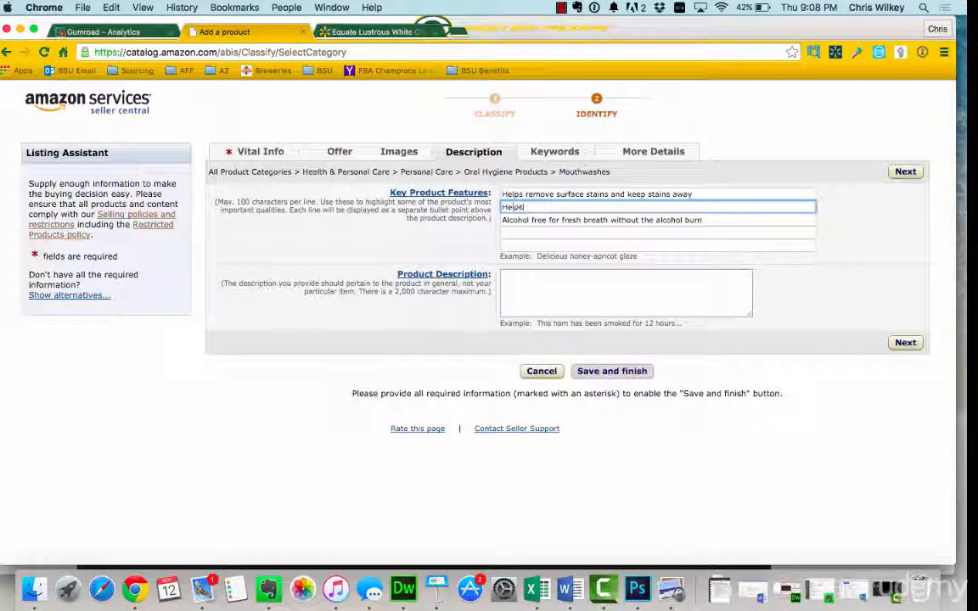
{"action": "key", "text": "super+v"}
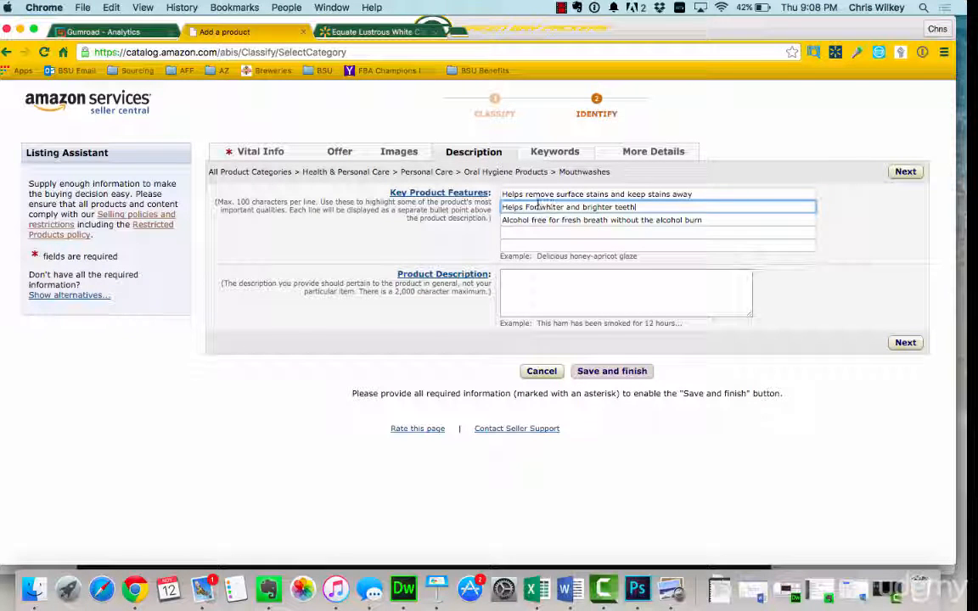
Reword the second feature line so it reads "Helps maintain whiter and brighter teeth".
{"action": "left_click", "coordinate": [537, 206]}
{"action": "key", "text": "BackSpace"}
{"action": "key", "text": "BackSpace"}
{"action": "key", "text": "BackSpace"}
{"action": "key", "text": "BackSpace"}
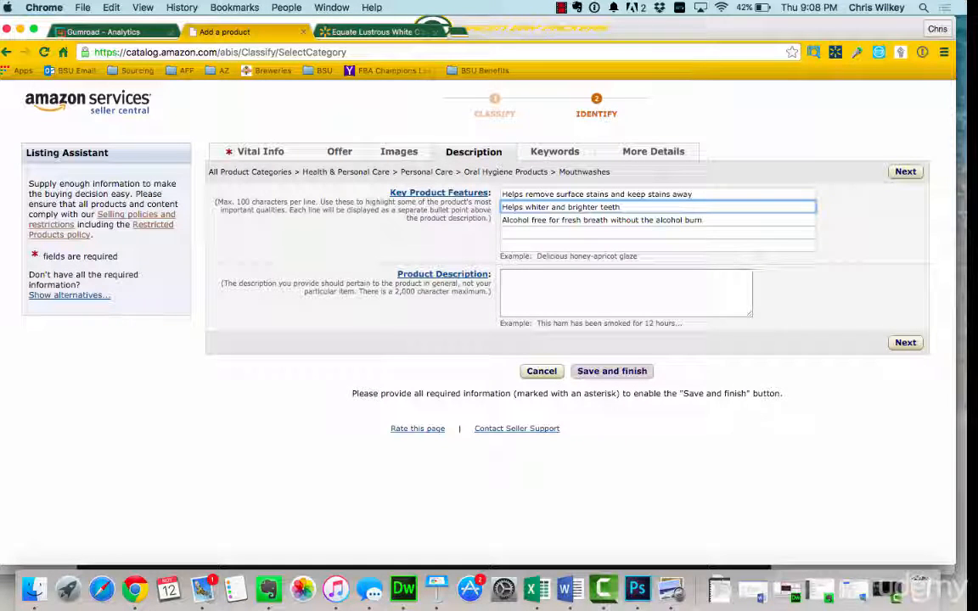
{"action": "type", "text": "main"}
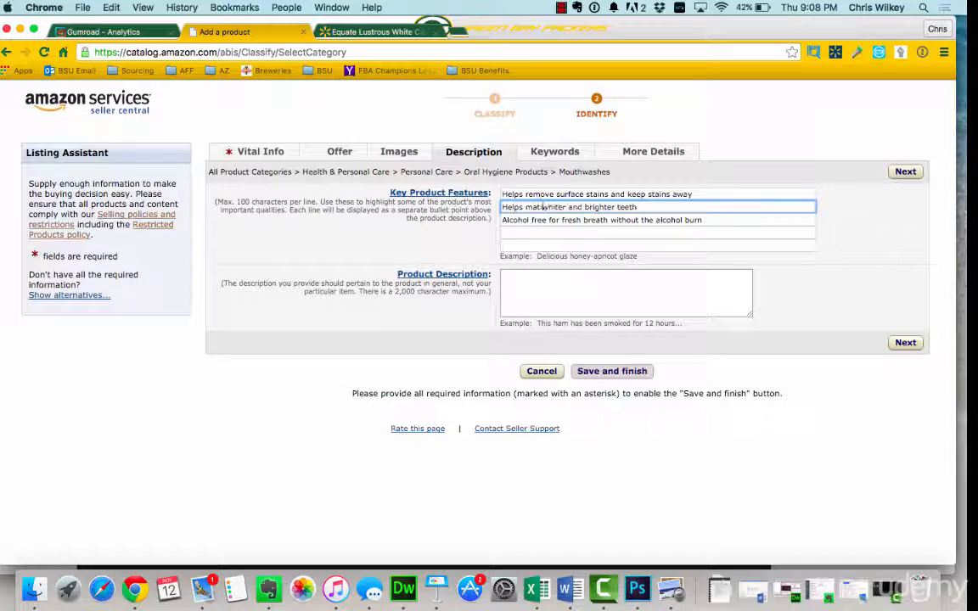
{"action": "type", "text": "tain and"}
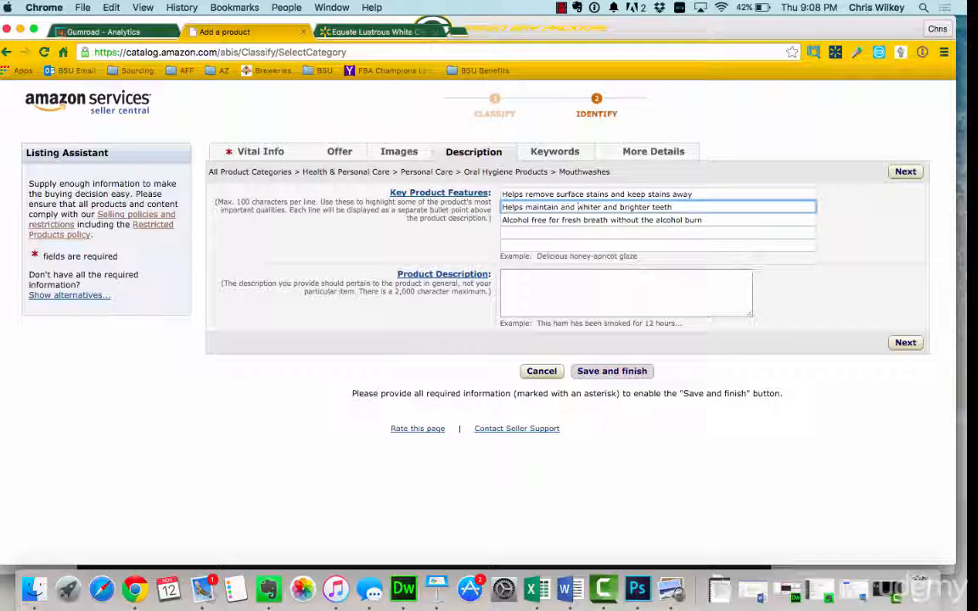
{"action": "key", "text": "BackSpace"}
{"action": "key", "text": "BackSpace"}
{"action": "key", "text": "BackSpace"}
{"action": "key", "text": "BackSpace"}
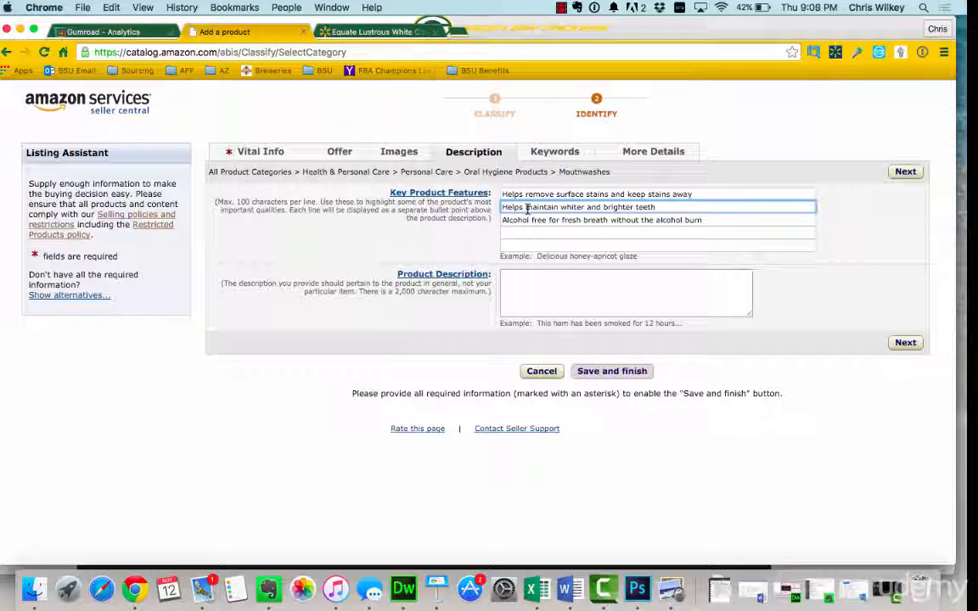
Review the description paragraph, bullets and specifications on the Walmart product page for another feature to list.
{"action": "left_click", "coordinate": [641, 220]}
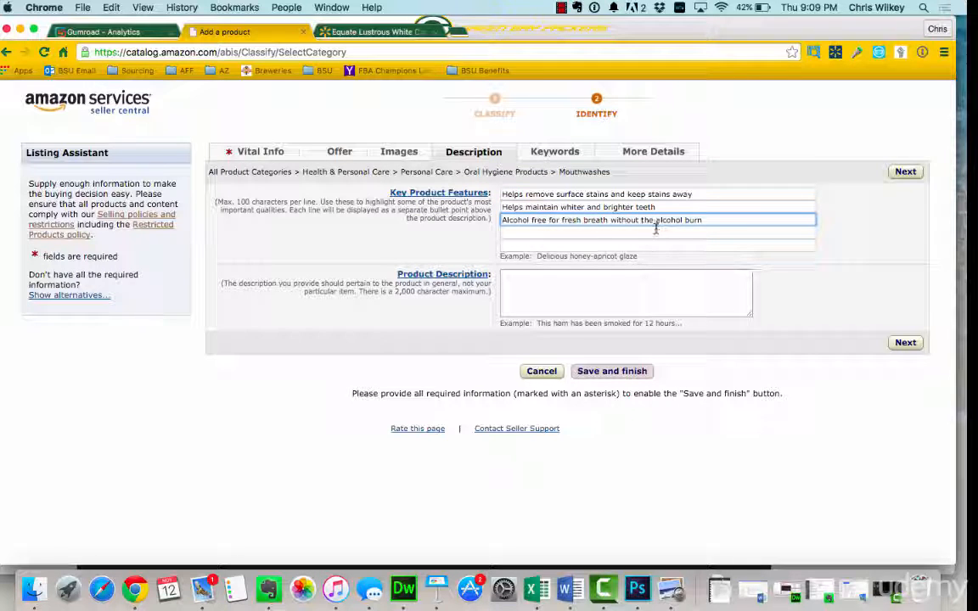
{"action": "left_click", "coordinate": [330, 32]}
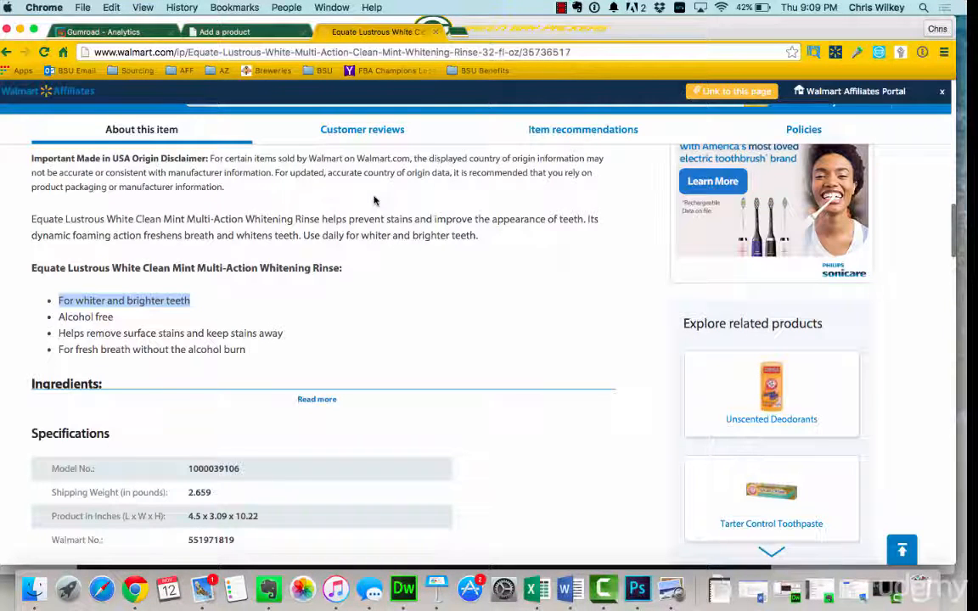
{"action": "scroll", "coordinate": [373, 201], "scroll_direction": "down", "scroll_amount": 1}
{"action": "scroll", "coordinate": [373, 198], "scroll_direction": "down", "scroll_amount": 5}
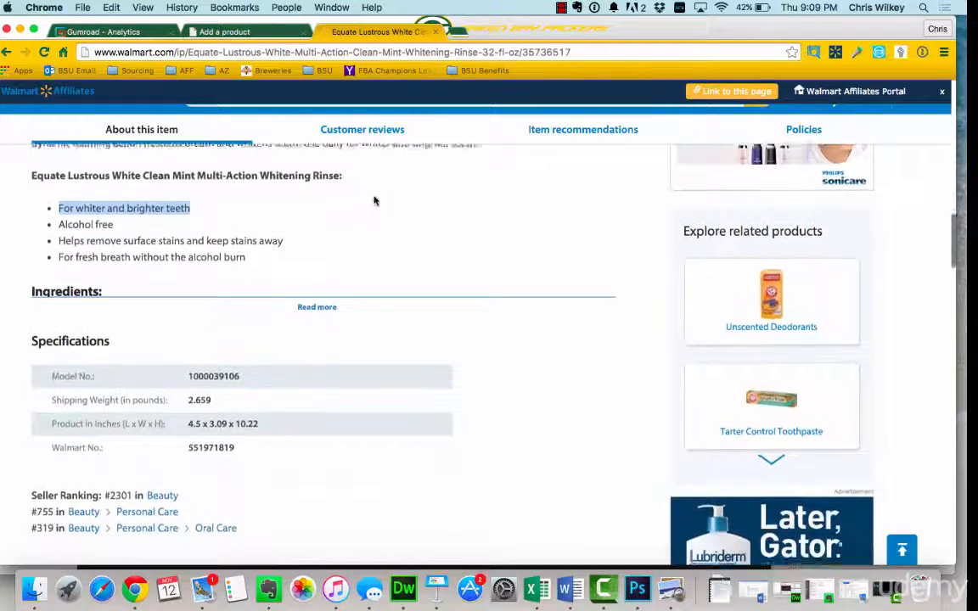
{"action": "scroll", "coordinate": [374, 200], "scroll_direction": "up", "scroll_amount": 2}
{"action": "scroll", "coordinate": [374, 200], "scroll_direction": "up", "scroll_amount": 4}
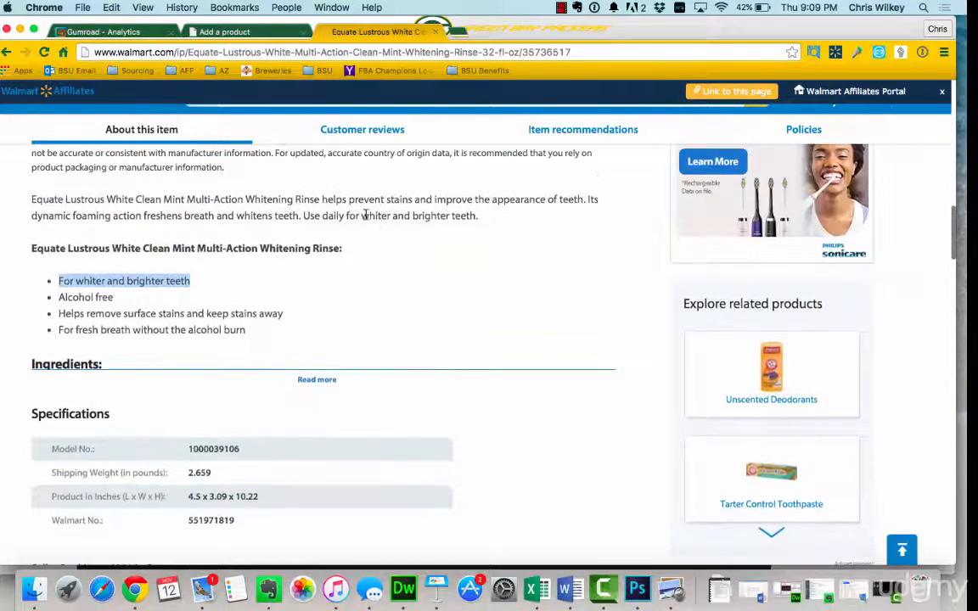
{"action": "left_click_drag", "start_coordinate": [495, 223], "coordinate": [201, 216]}
{"action": "scroll", "coordinate": [201, 217], "scroll_direction": "up", "scroll_amount": 2}
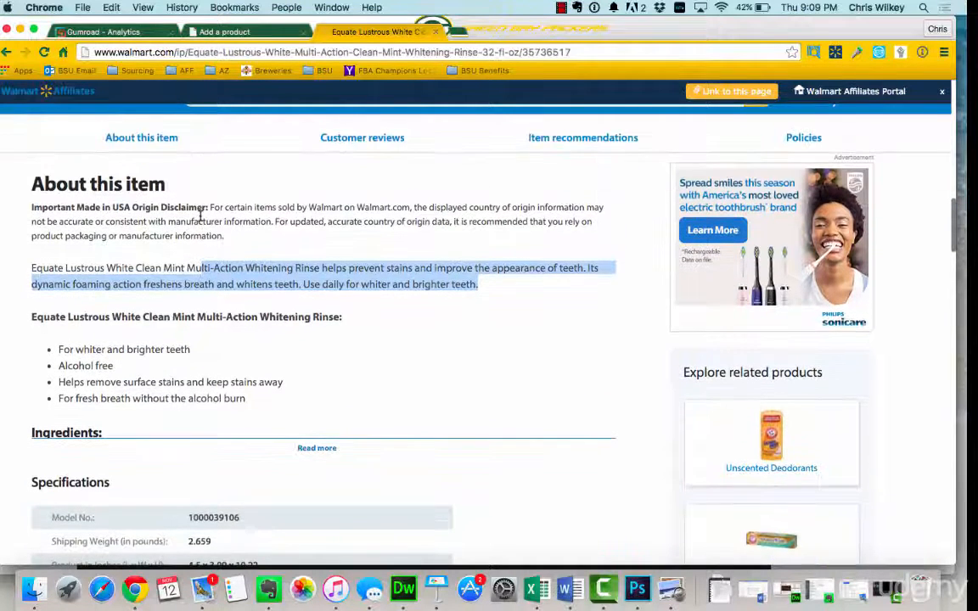
{"action": "left_click", "coordinate": [476, 284]}
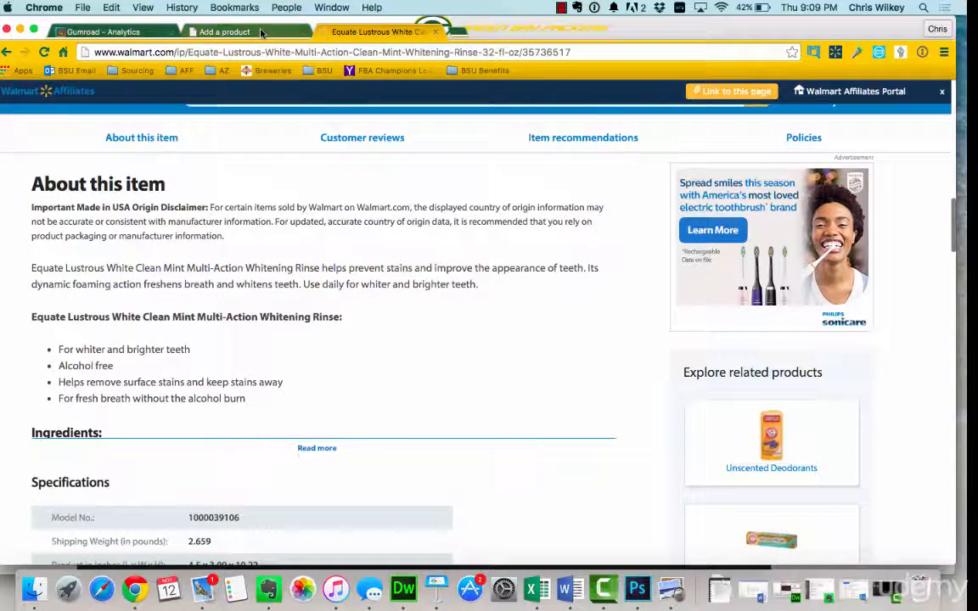
Enter "For daily use to keep teeth white" as the fourth Key Product Features line of the Amazon listing.
{"action": "left_click", "coordinate": [225, 31]}
{"action": "key", "text": "Tab"}
{"action": "type", "text": "For "}
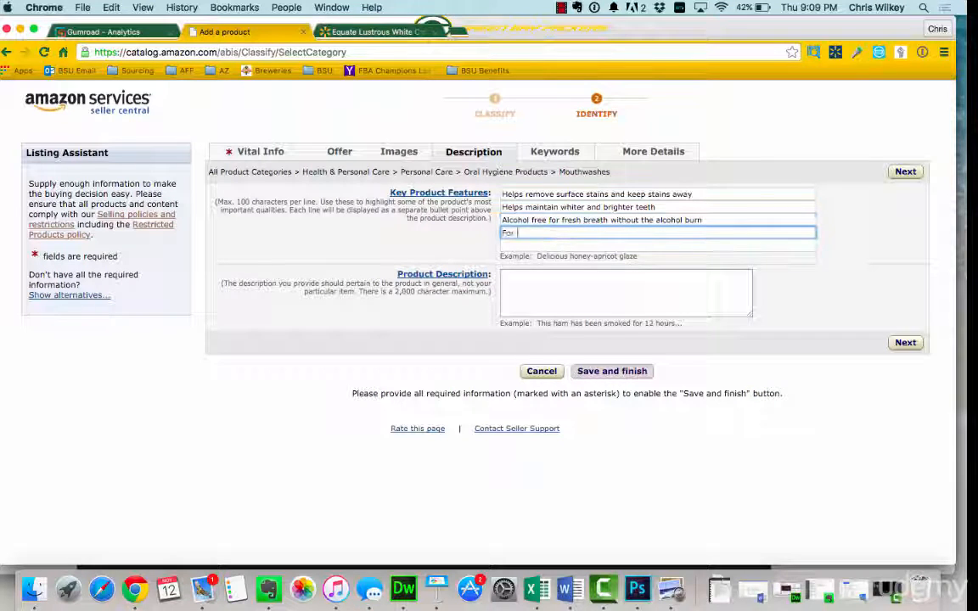
{"action": "type", "text": "daily use to "}
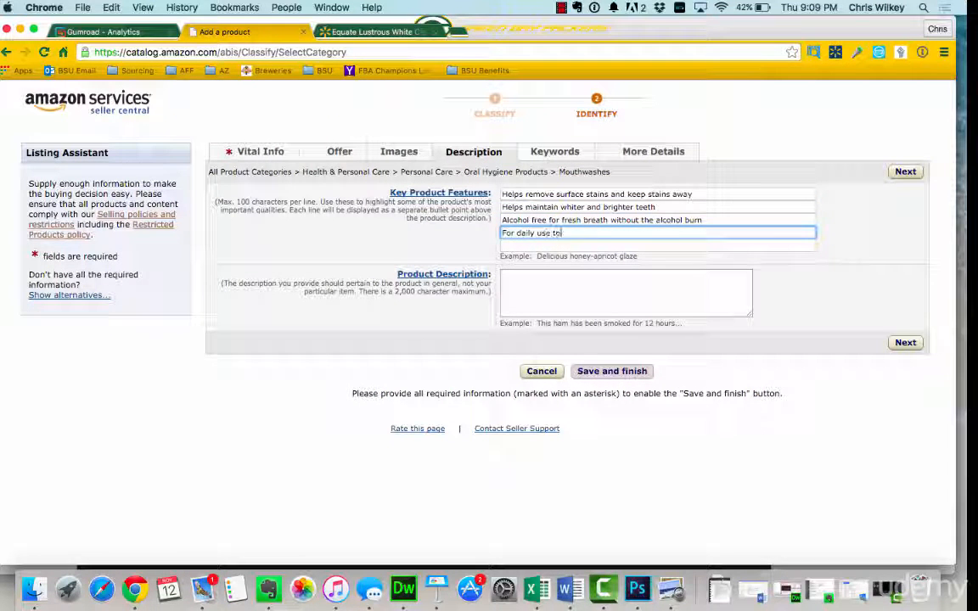
{"action": "type", "text": "keep w"}
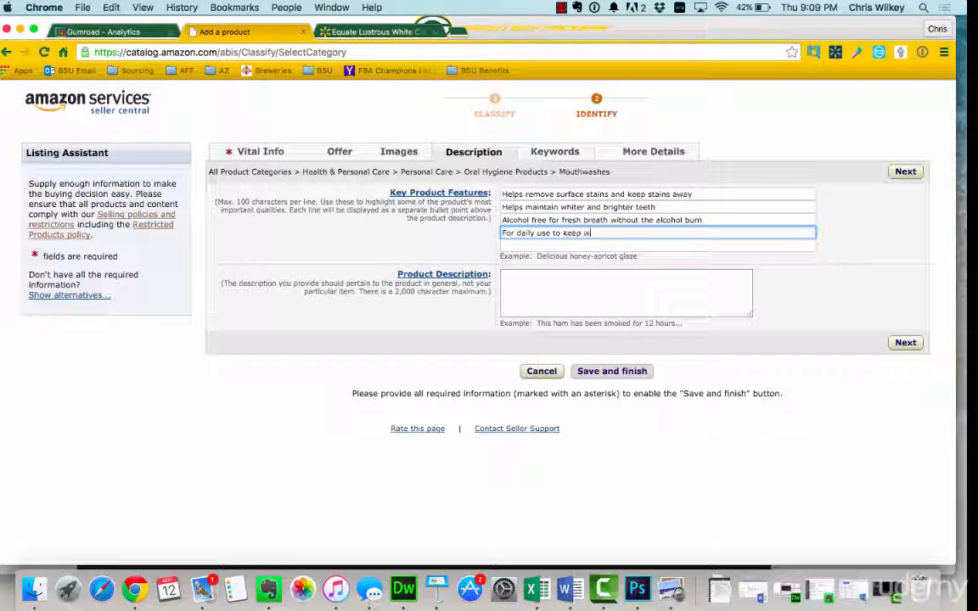
{"action": "key", "text": "BackSpace"}
{"action": "type", "text": "teeth white"}
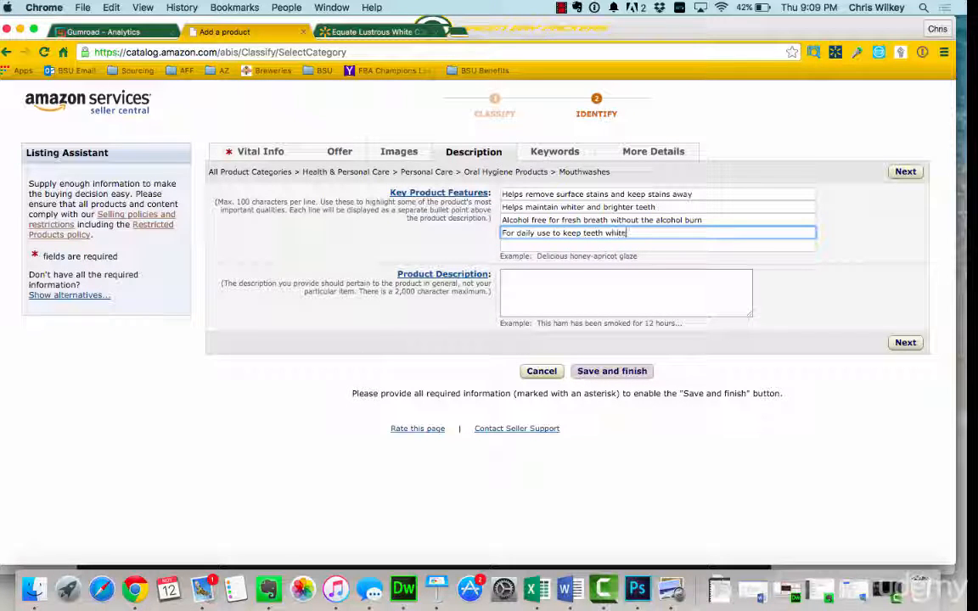
{"action": "key", "text": "Tab"}
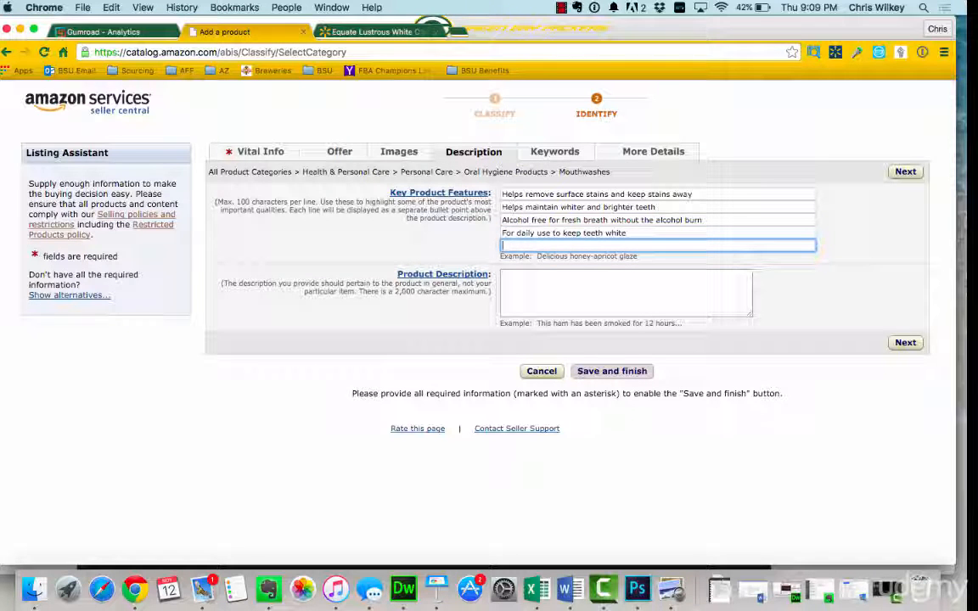
Close the Gumroad page and copy the descriptive paragraph from the Walmart product page into the listing's Product Description.
{"action": "left_click", "coordinate": [174, 33]}
{"action": "left_click", "coordinate": [620, 288]}
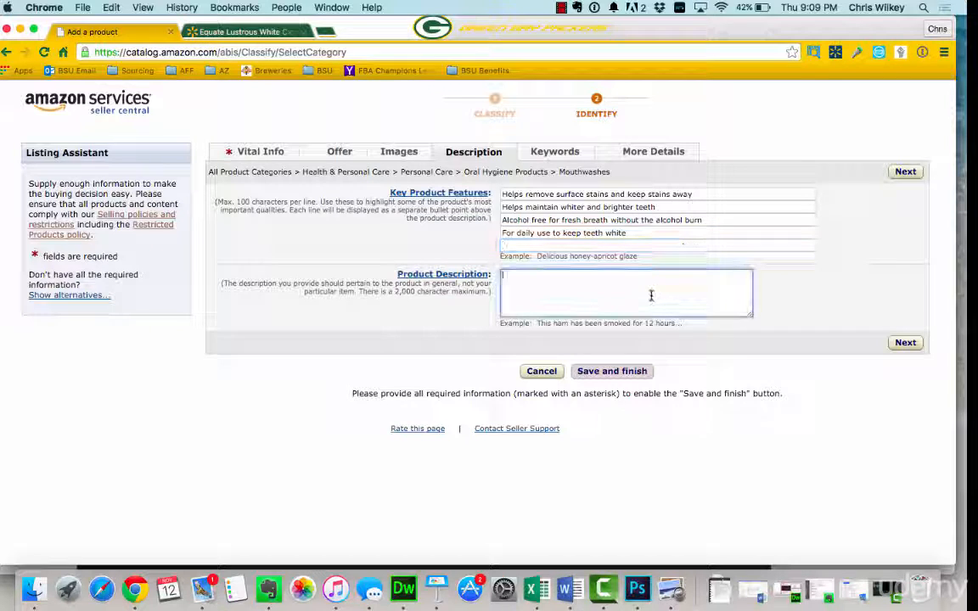
{"action": "left_click", "coordinate": [271, 33]}
{"action": "left_click_drag", "start_coordinate": [478, 284], "coordinate": [46, 265]}
{"action": "key", "text": "super+c"}
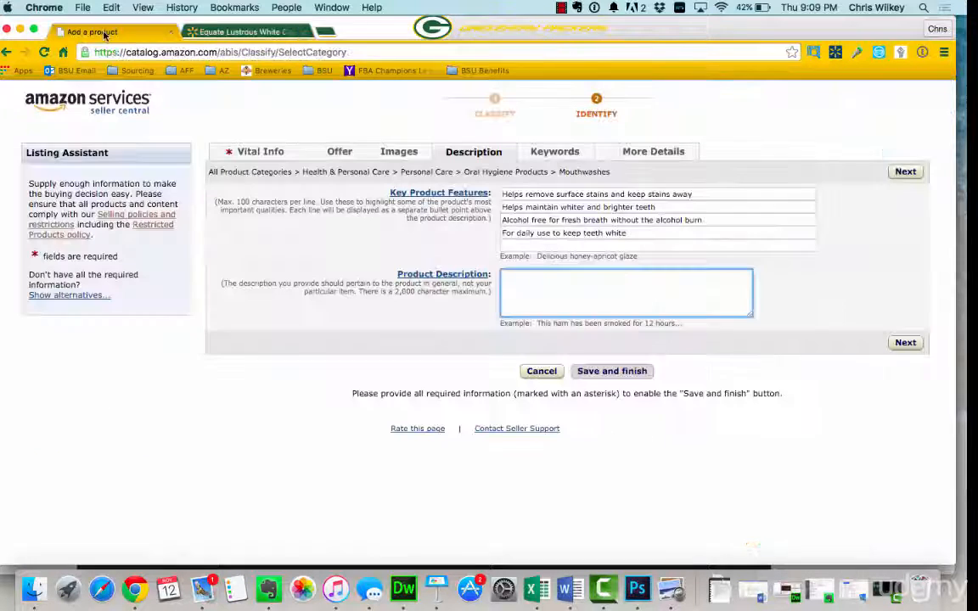
{"action": "left_click", "coordinate": [95, 34]}
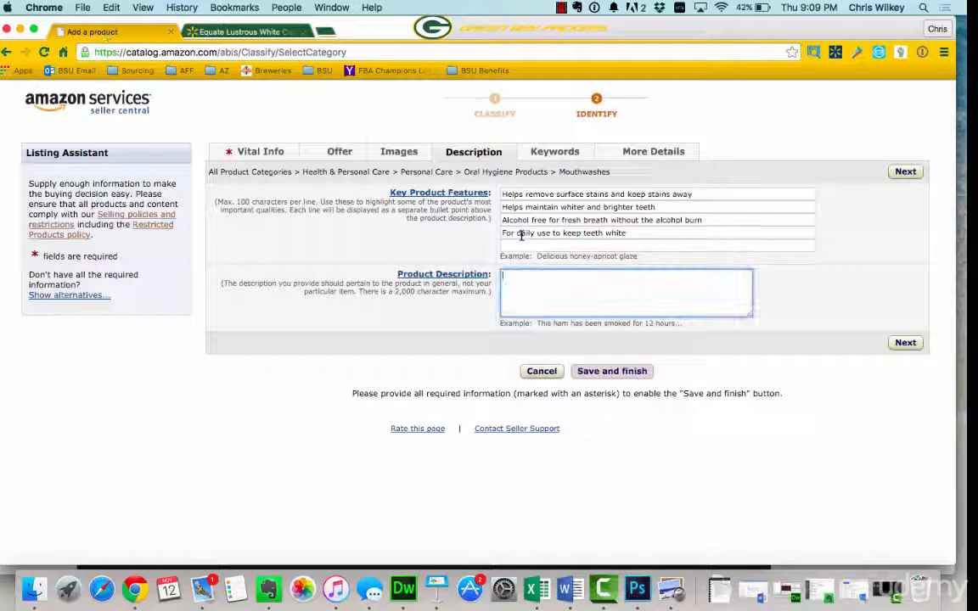
{"action": "key", "text": "super+v"}
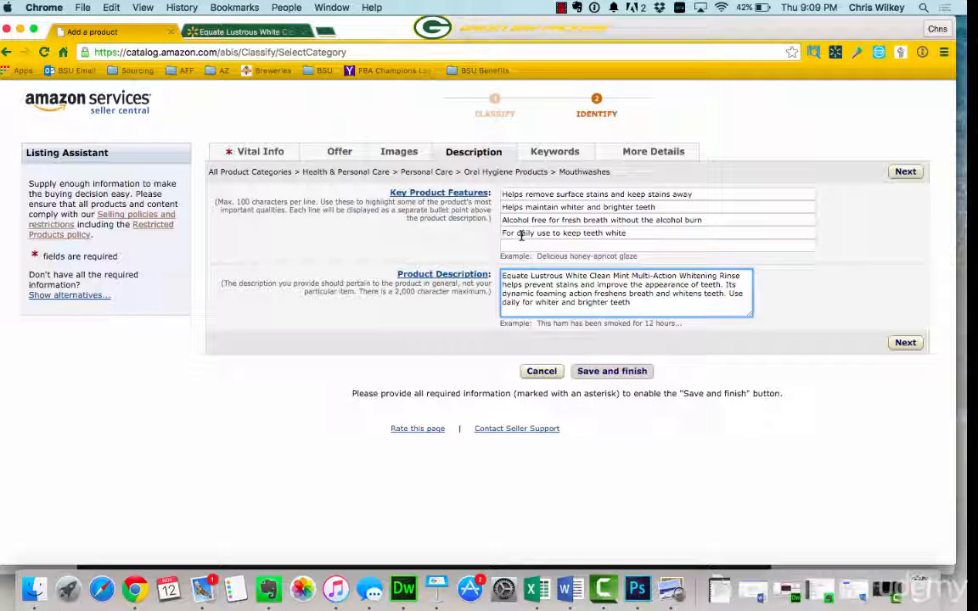
Replace the whole product description with the opening question "Looking for a whiter and brighter smile?".
{"action": "left_click_drag", "start_coordinate": [632, 303], "coordinate": [490, 278]}
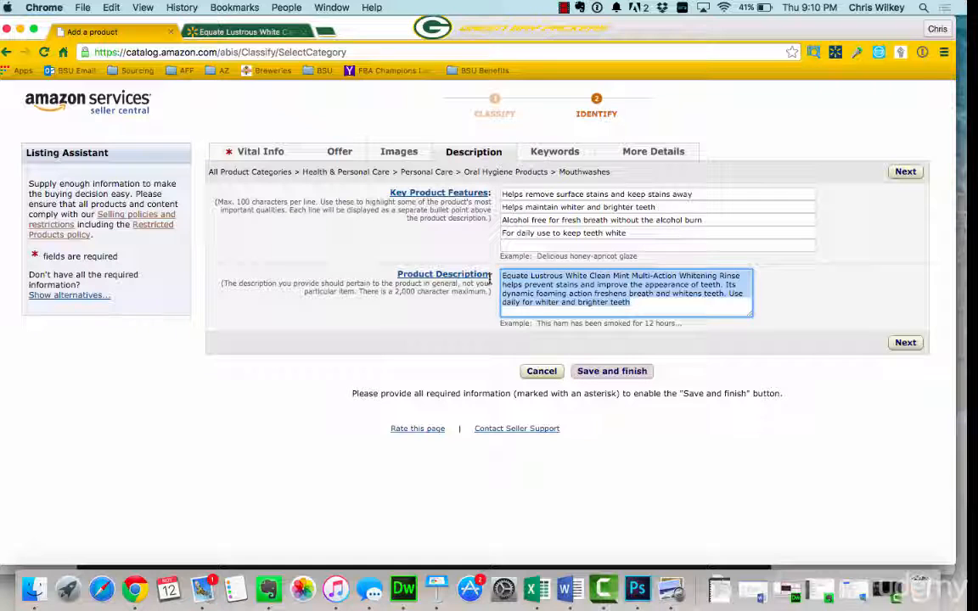
{"action": "type", "text": "Looking for a"}
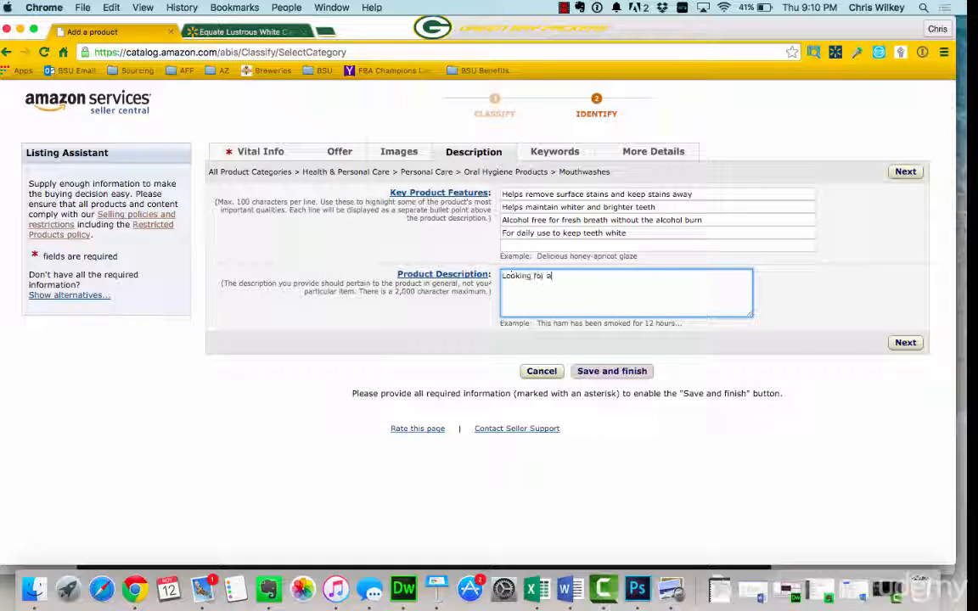
{"action": "type", "text": " whi"}
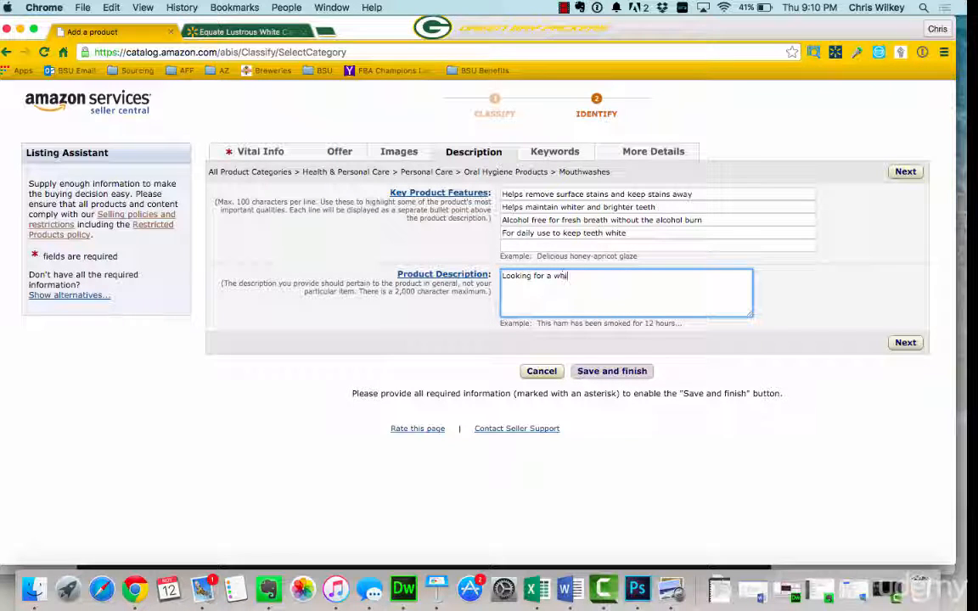
{"action": "type", "text": "ter"}
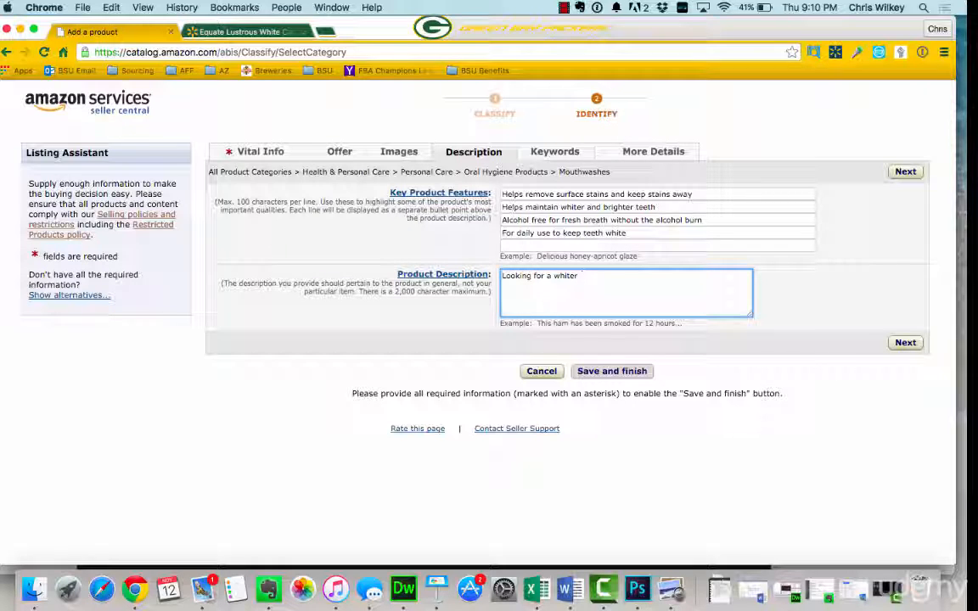
{"action": "type", "text": " and brighter"}
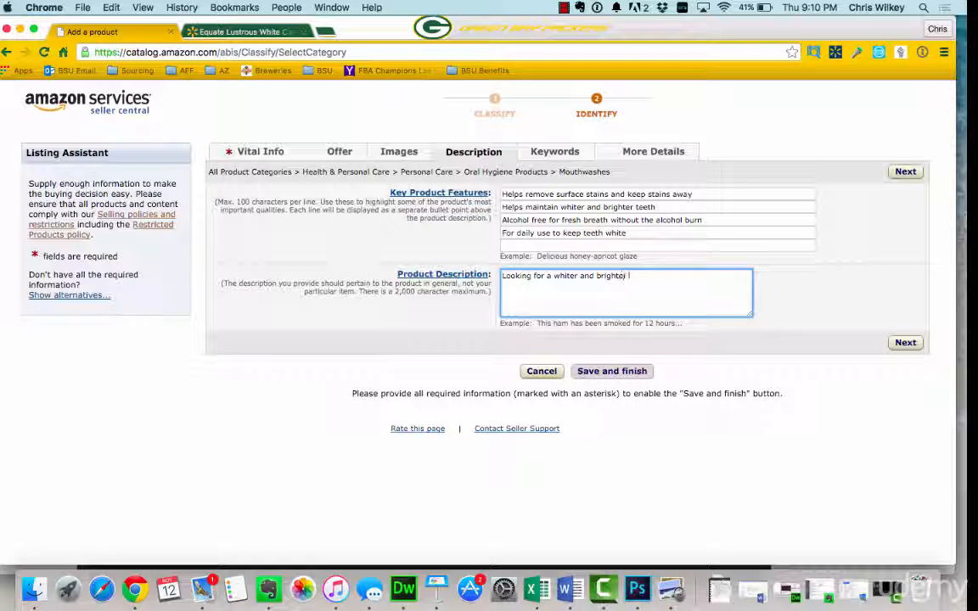
{"action": "type", "text": " smile. The q"}
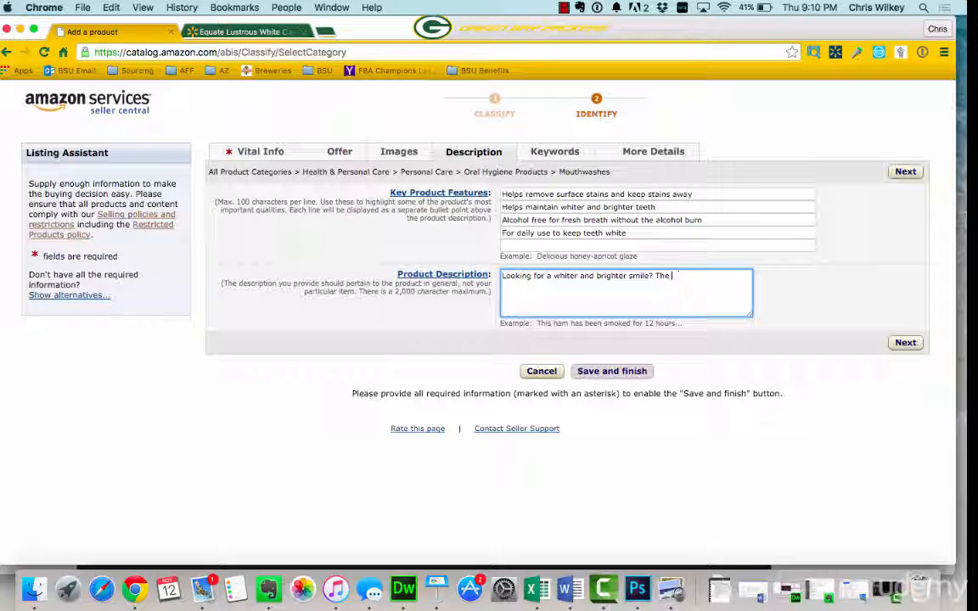
Continue the description with "The Equate provides your mouth with the care it needs by:" and add a blank line below it.
{"action": "key", "text": "BackSpace"}
{"action": "type", "text": "Equate provides your mouth "}
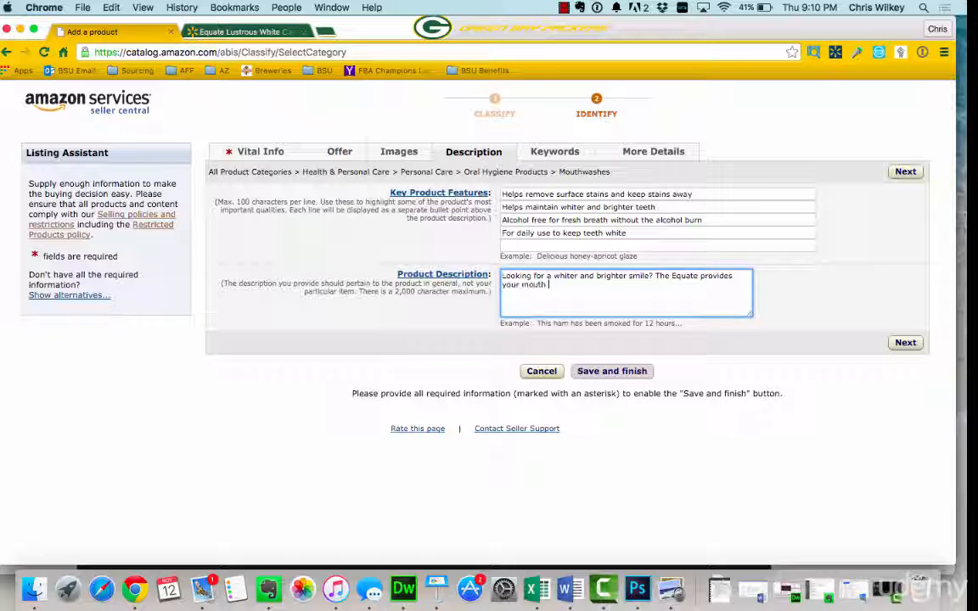
{"action": "type", "text": "with a"}
{"action": "type", "text": "c"}
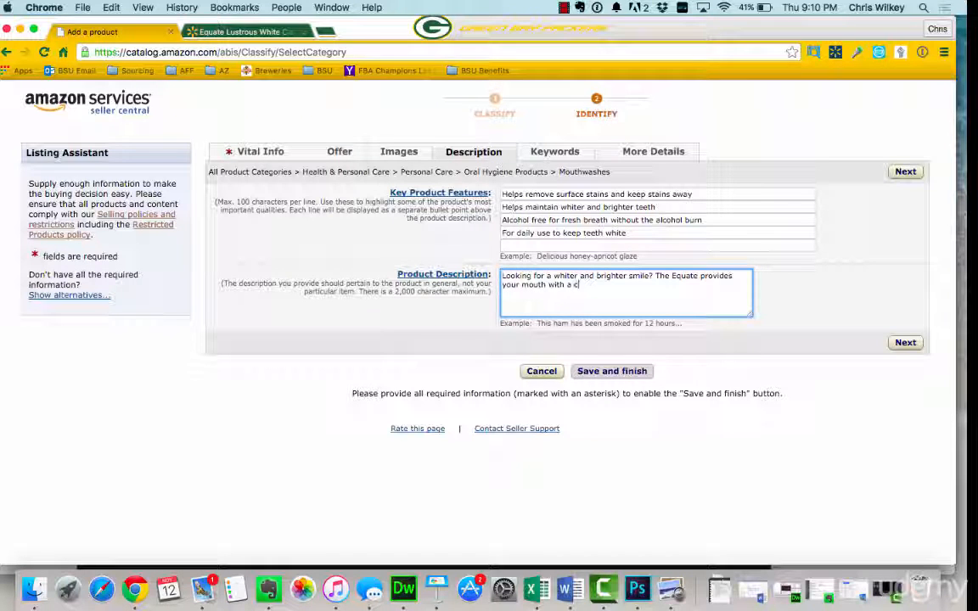
{"action": "key", "text": "BackSpace"}
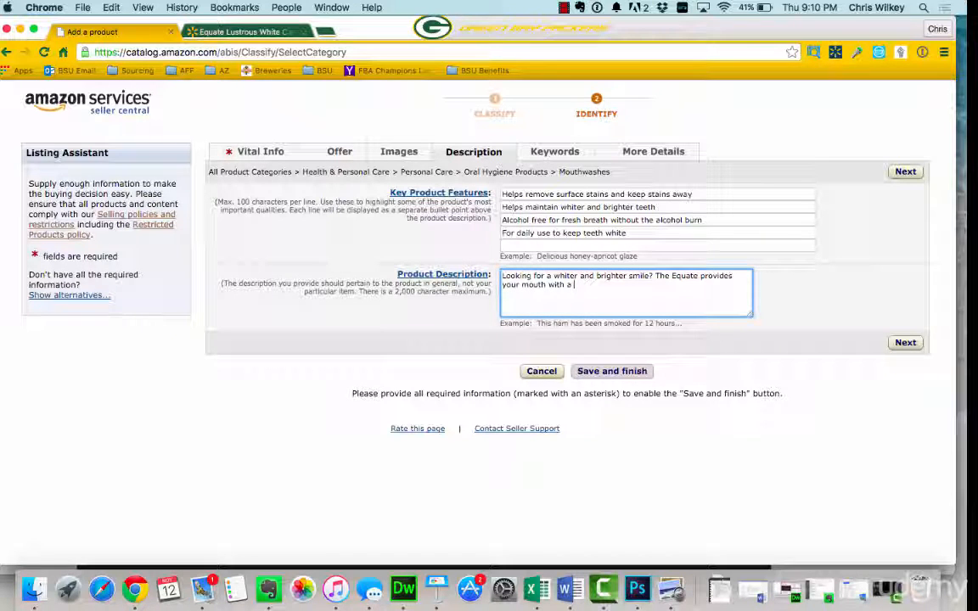
{"action": "type", "text": "pro"}
{"action": "key", "text": "BackSpace"}
{"action": "key", "text": "BackSpace"}
{"action": "key", "text": "BackSpace"}
{"action": "key", "text": "BackSpace"}
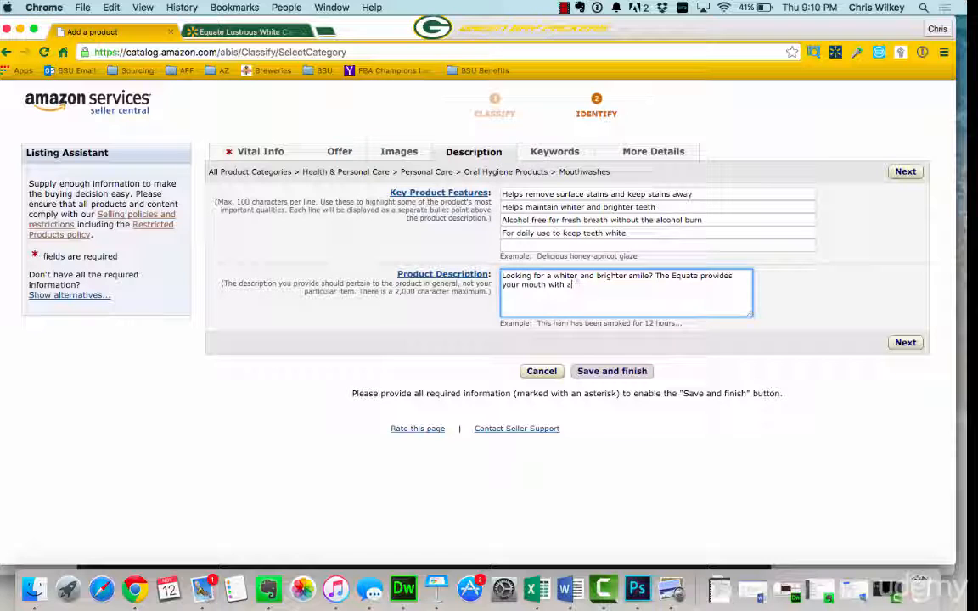
{"action": "type", "text": "the care "}
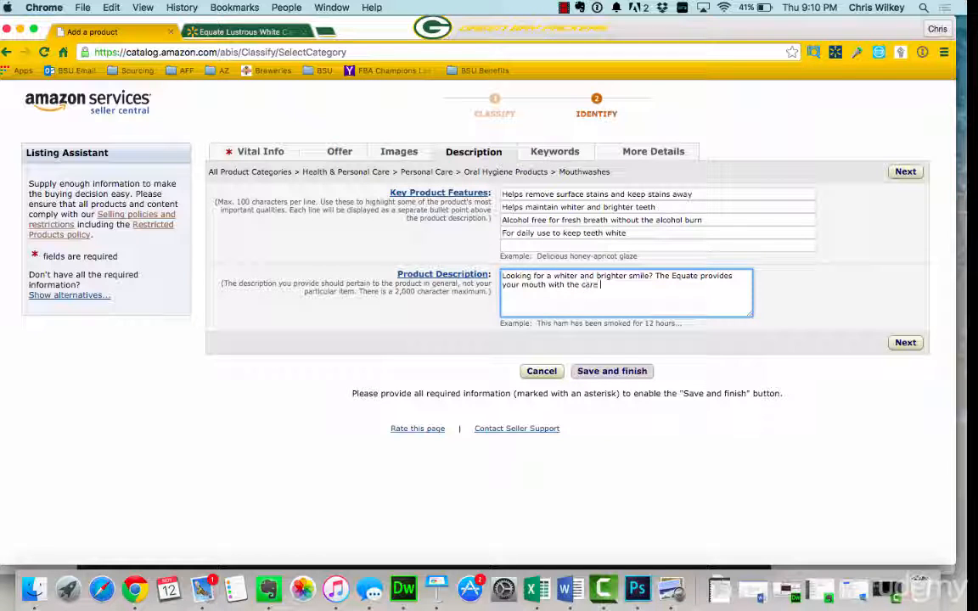
{"action": "type", "text": "it needs by"}
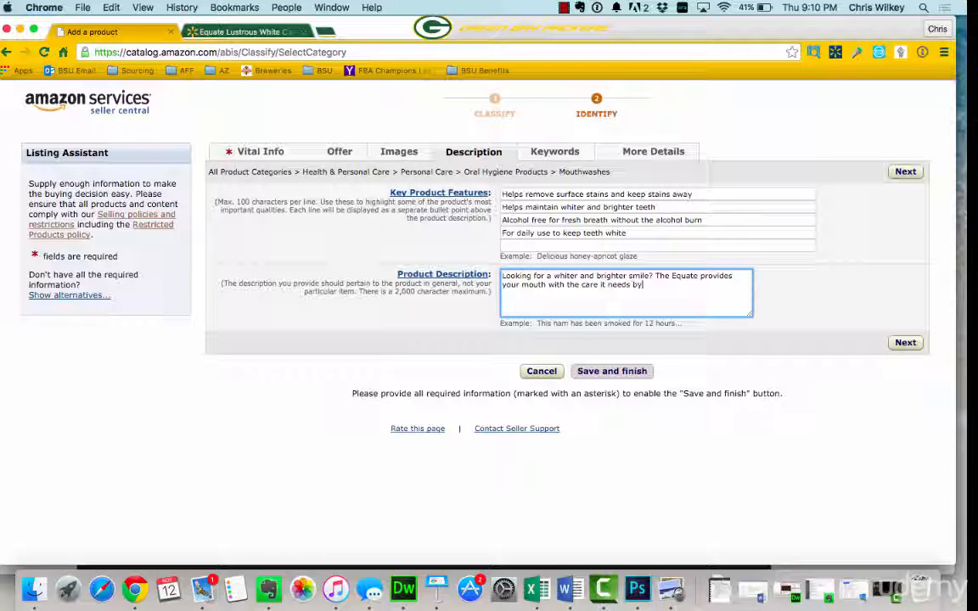
{"action": "type", "text": ":"}
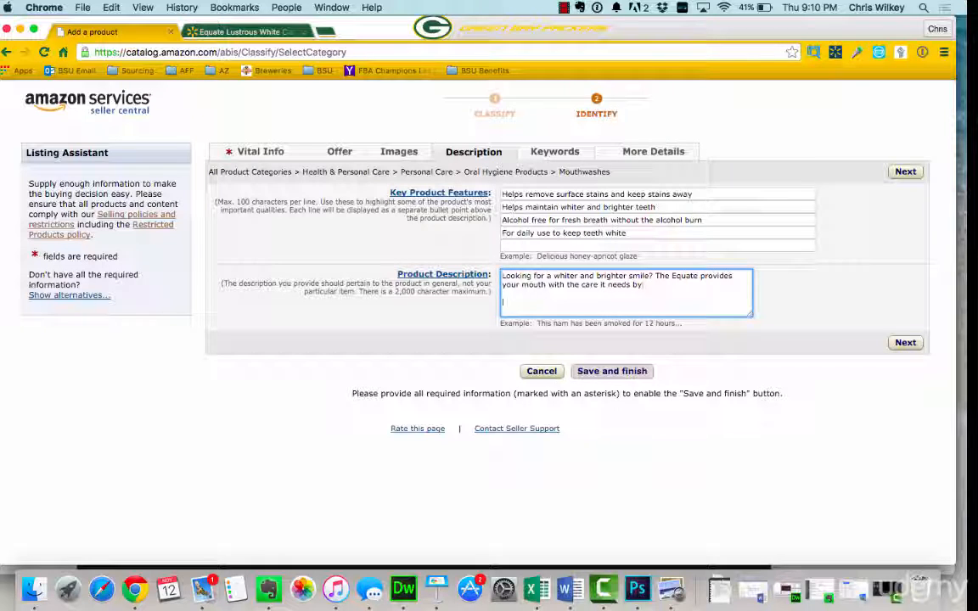
{"action": "key", "text": "Return"}
{"action": "key", "text": "Return"}
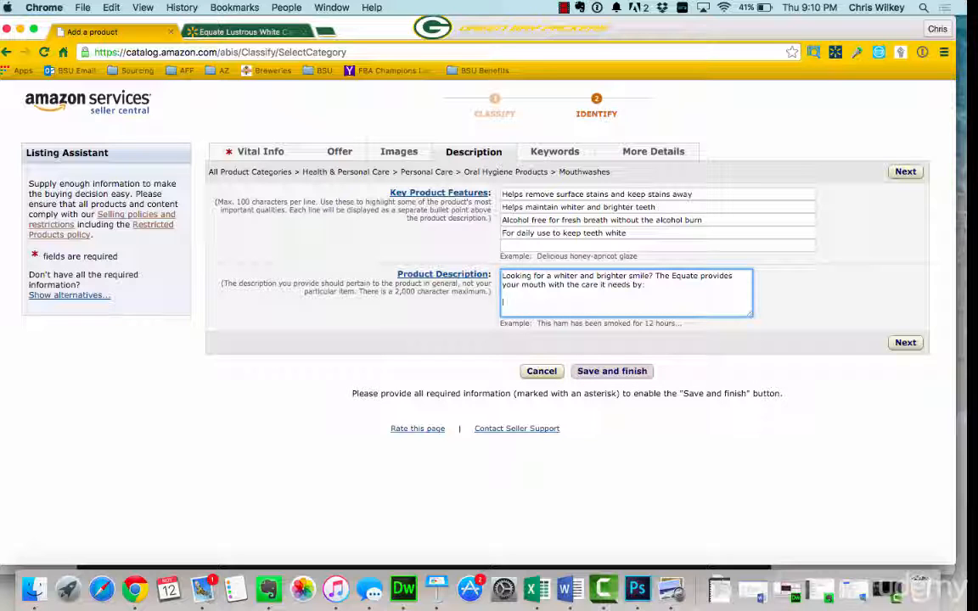
Open the listing's Keywords section and enter "mouthwash" as the first search term.
{"action": "scroll", "coordinate": [567, 293], "scroll_direction": "down", "scroll_amount": 1}
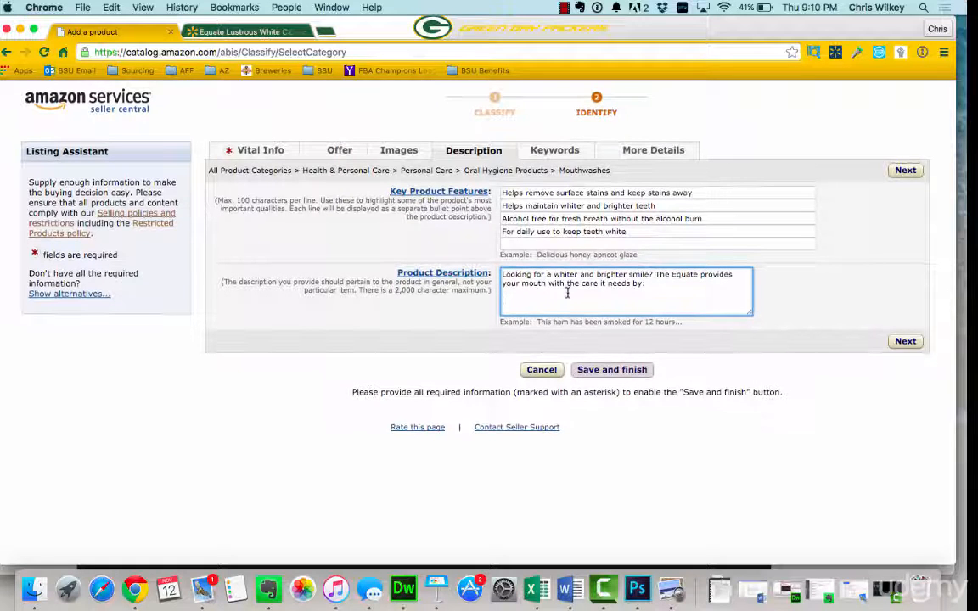
{"action": "left_click", "coordinate": [553, 153]}
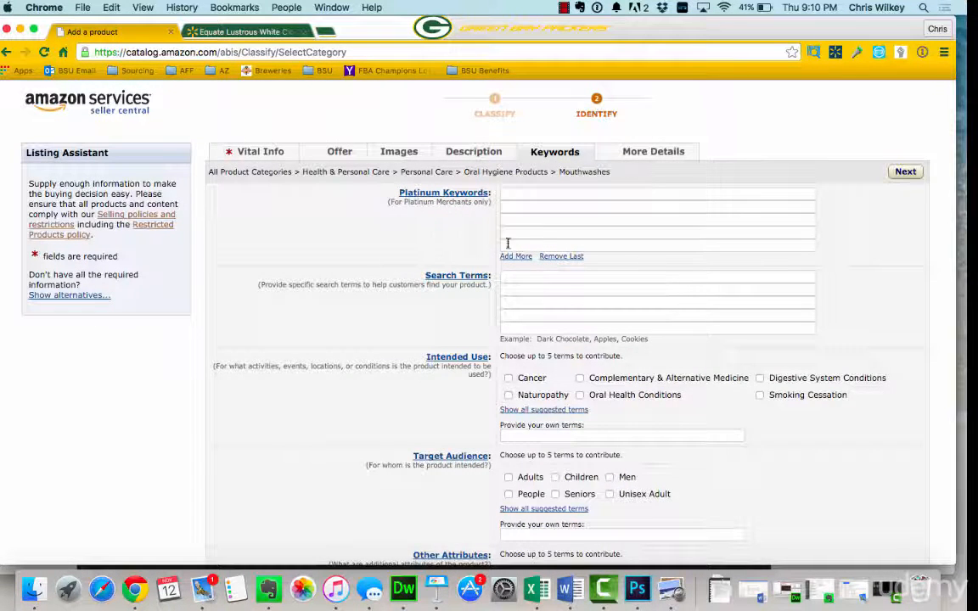
{"action": "scroll", "coordinate": [476, 248], "scroll_direction": "down", "scroll_amount": 1}
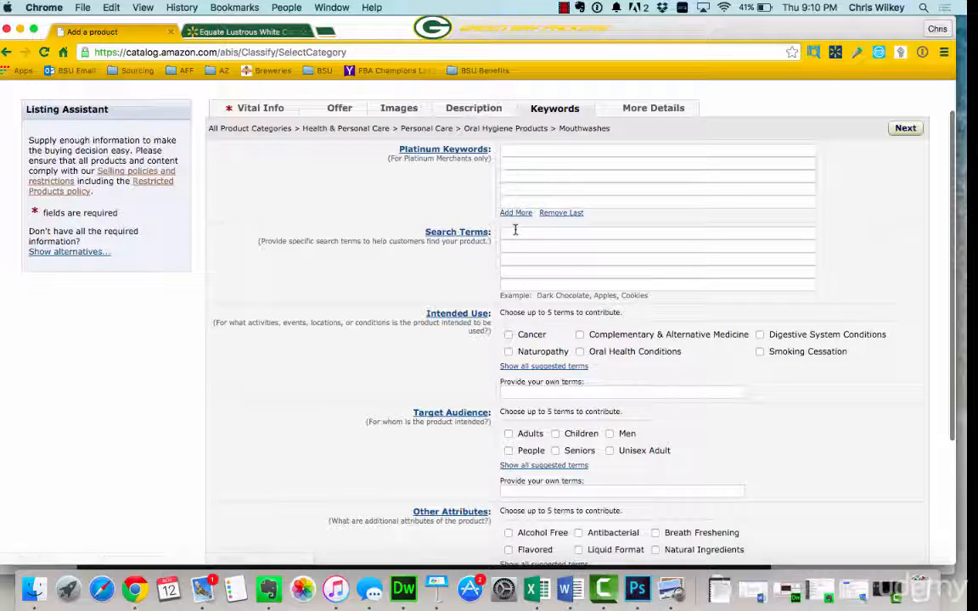
{"action": "left_click", "coordinate": [515, 231]}
{"action": "type", "text": "mouth"}
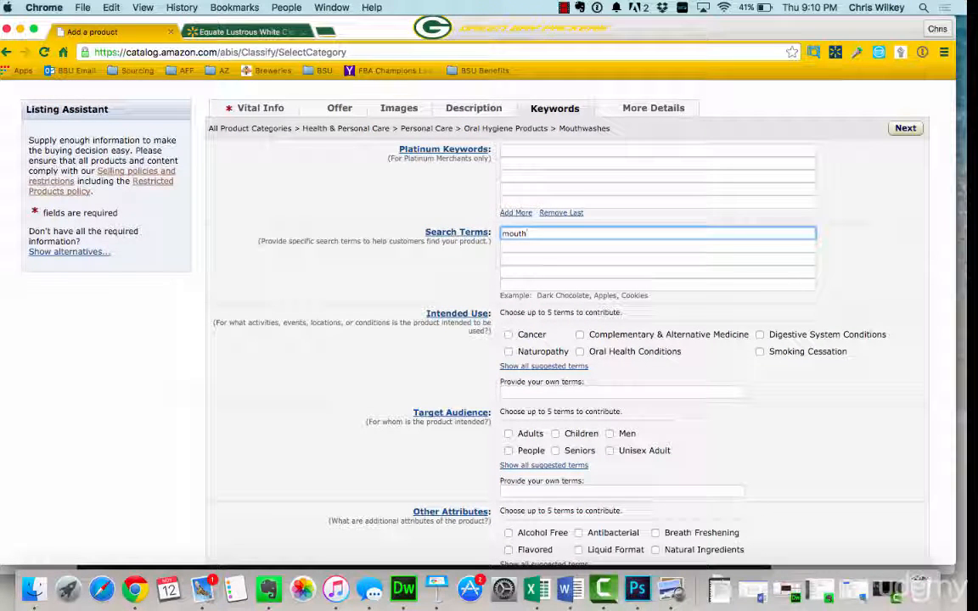
{"action": "type", "text": "wash"}
{"action": "key", "text": "Tab"}
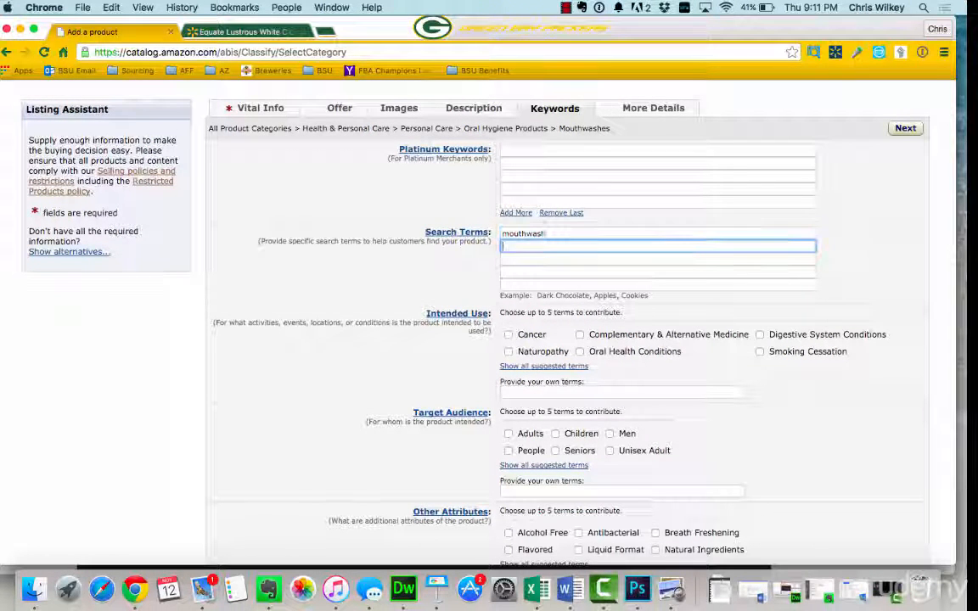
{"action": "type", "text": "toothpaste"}
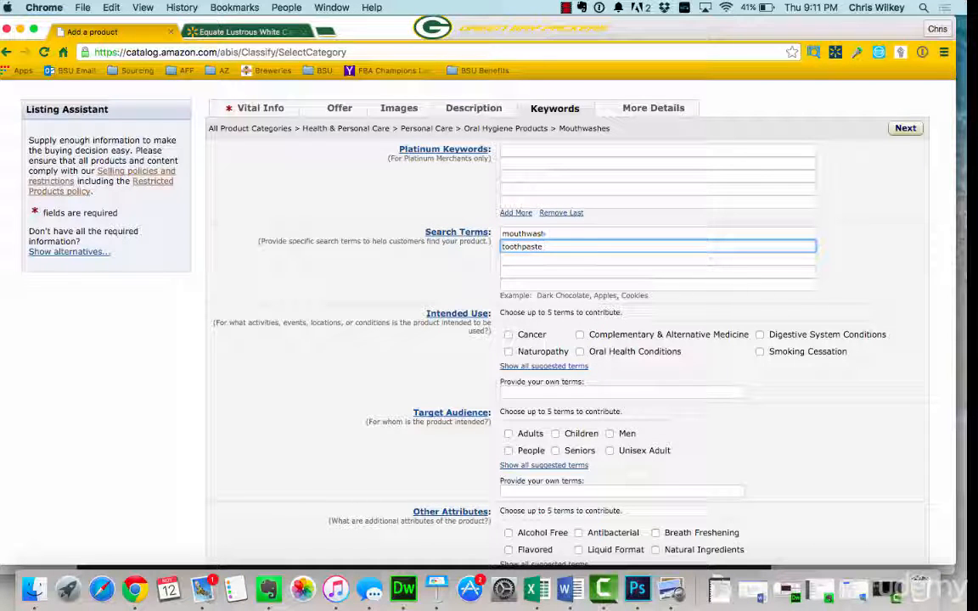
{"action": "key", "text": "BackSpace"}
{"action": "key", "text": "BackSpace"}
{"action": "key", "text": "BackSpace"}
{"action": "key", "text": "BackSpace"}
{"action": "key", "text": "BackSpace"}
{"action": "key", "text": "BackSpace"}
{"action": "key", "text": "BackSpace"}
{"action": "key", "text": "BackSpace"}
{"action": "key", "text": "BackSpace"}
{"action": "key", "text": "BackSpace"}
{"action": "key", "text": "BackSpace"}
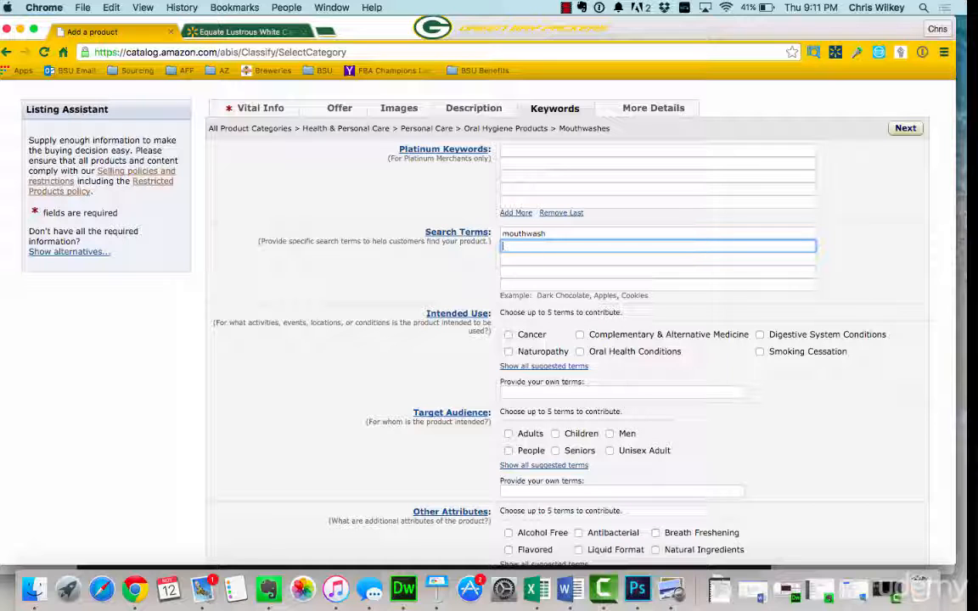
Enter "mint mouthwash" and "adult mouthwash" as the second and third search terms.
{"action": "type", "text": "mint mouth"}
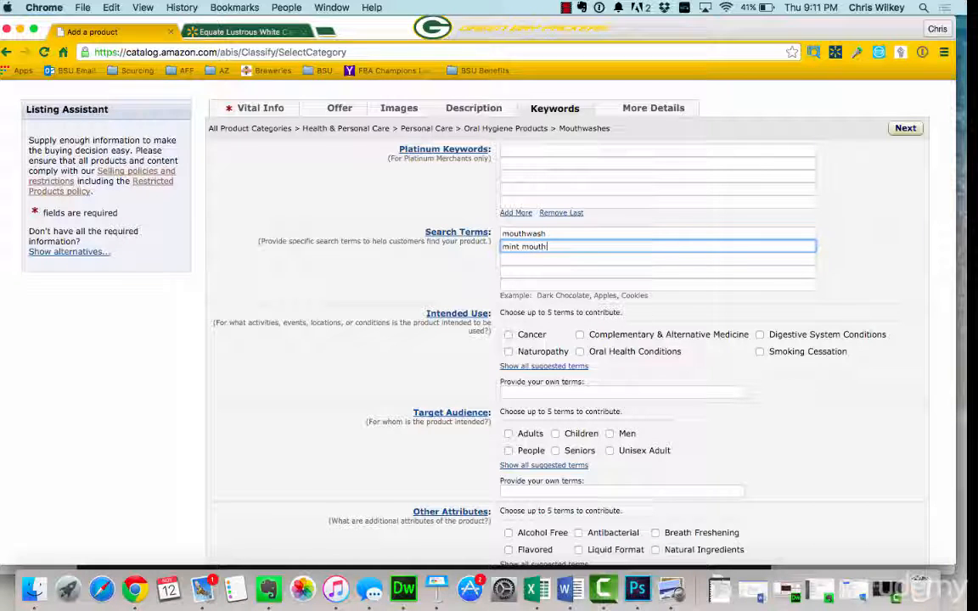
{"action": "type", "text": "wash"}
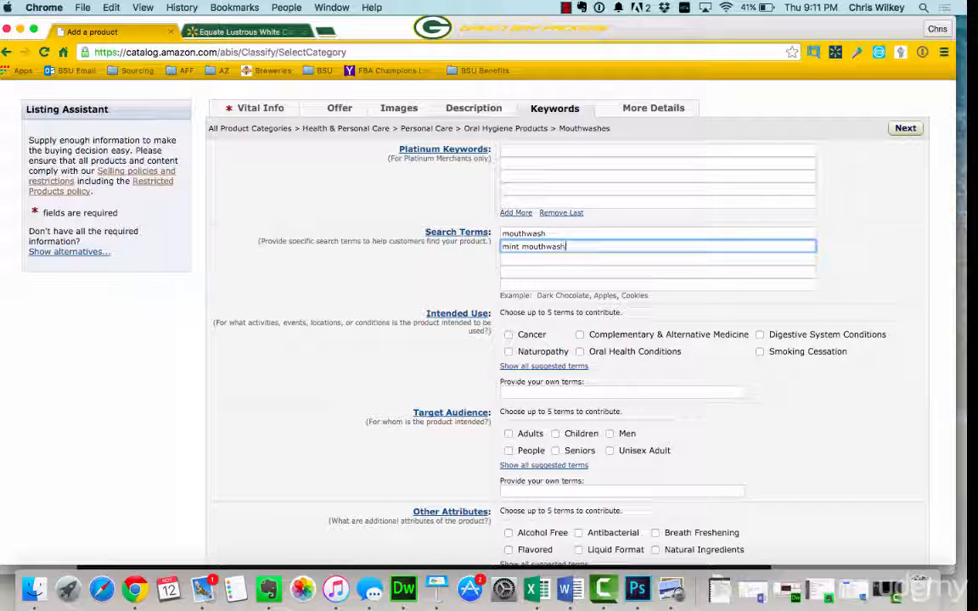
{"action": "key", "text": "Tab"}
{"action": "type", "text": "as"}
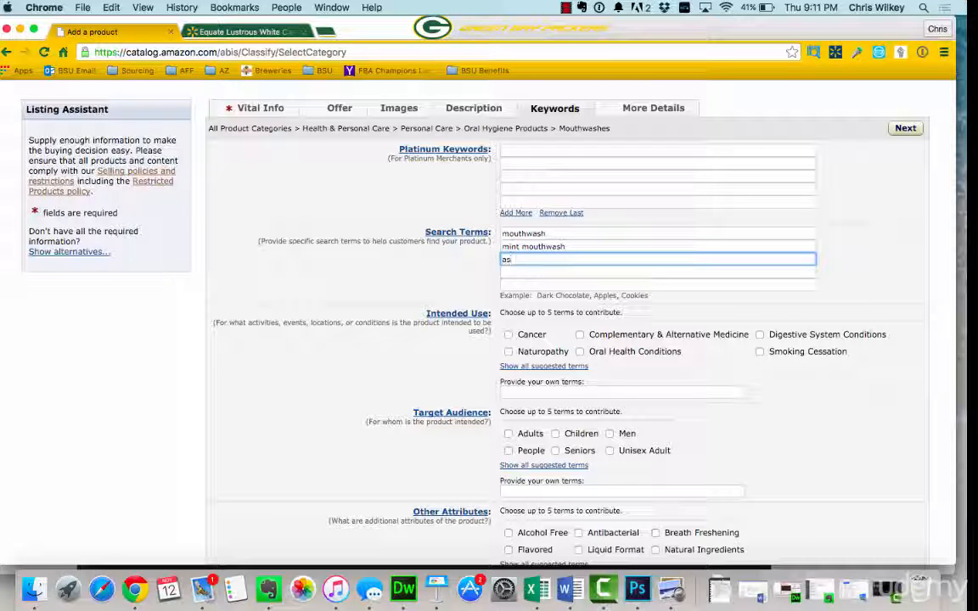
{"action": "key", "text": "BackSpace"}
{"action": "type", "text": "dult moth"}
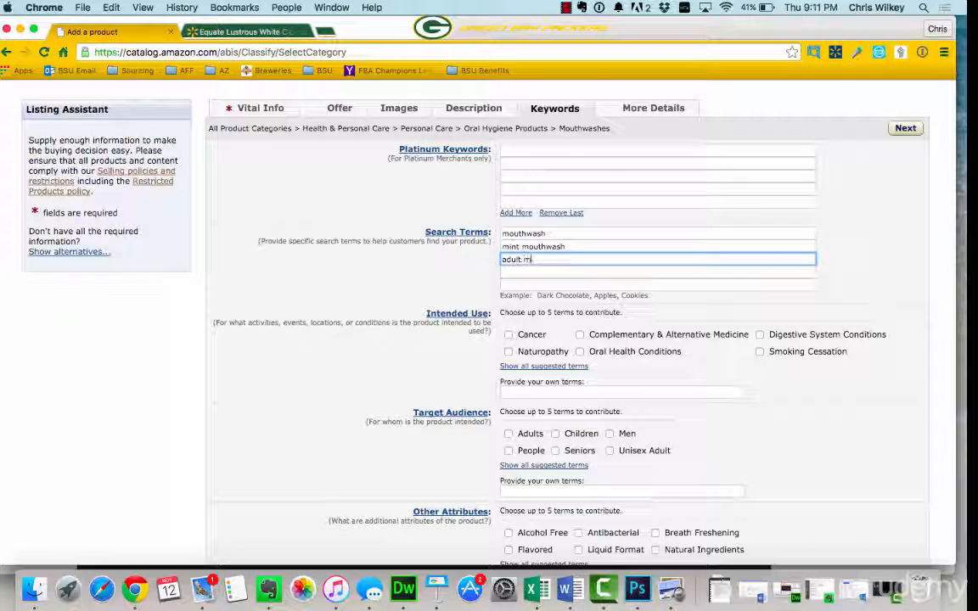
{"action": "key", "text": "BackSpace"}
{"action": "key", "text": "BackSpace"}
{"action": "type", "text": "uth"}
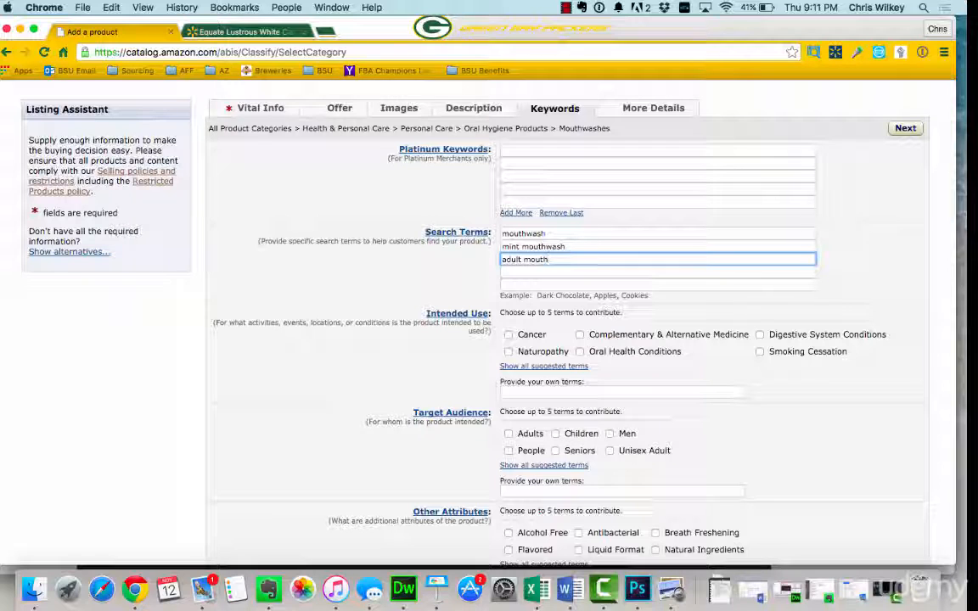
{"action": "type", "text": "wash"}
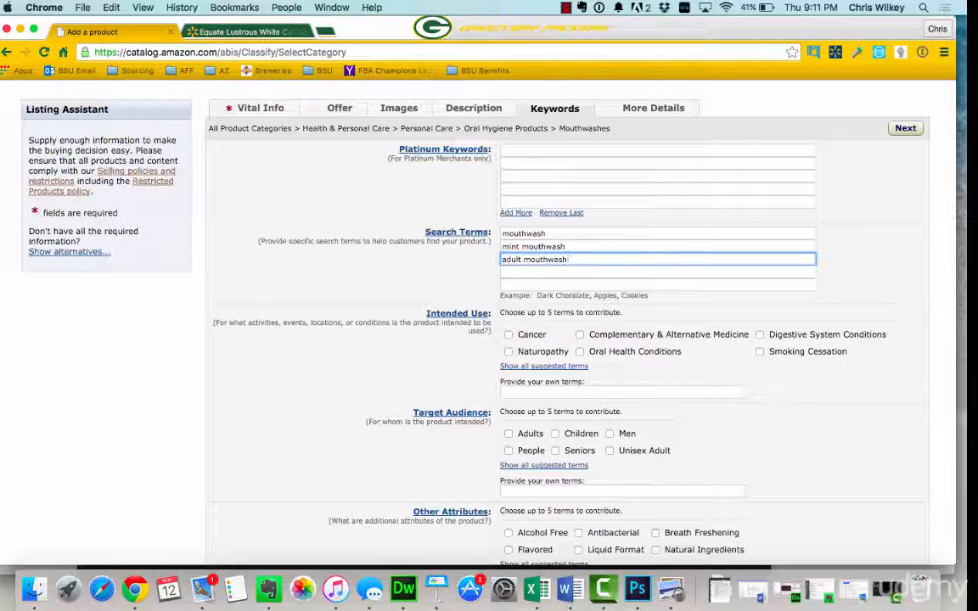
Enter "Teeth Whiting" as a custom Intended Use term and expand all suggested terms for that attribute.
{"action": "scroll", "coordinate": [595, 254], "scroll_direction": "down", "scroll_amount": 2}
{"action": "scroll", "coordinate": [620, 289], "scroll_direction": "down", "scroll_amount": 1}
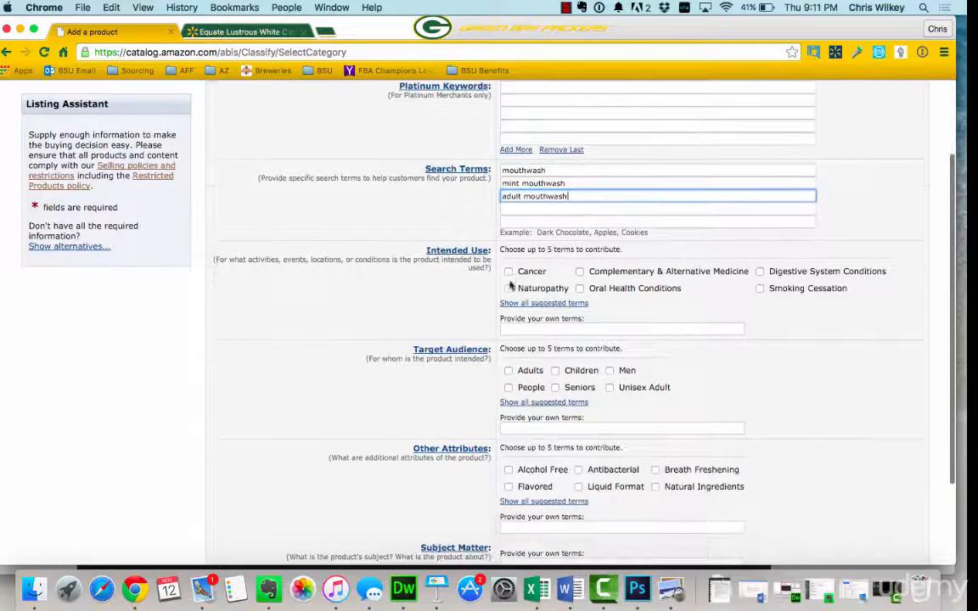
{"action": "left_click", "coordinate": [556, 330]}
{"action": "type", "text": "Teeth Whit"}
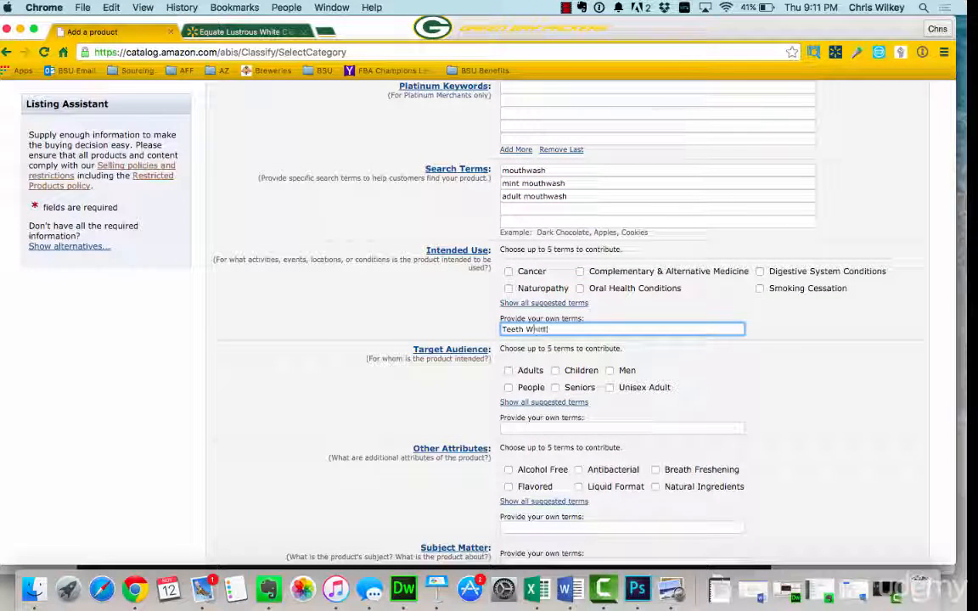
{"action": "type", "text": "ing"}
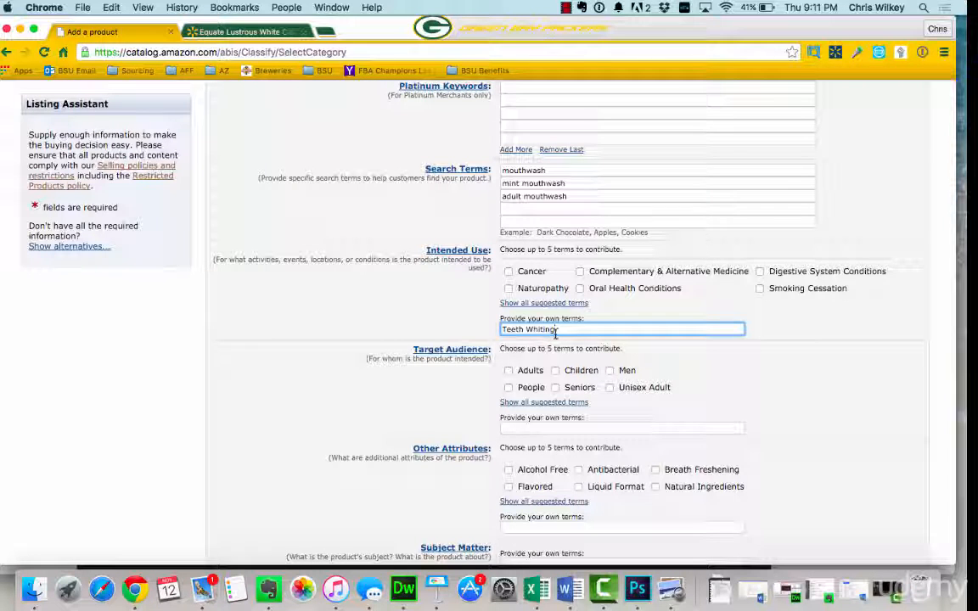
{"action": "left_click", "coordinate": [569, 303]}
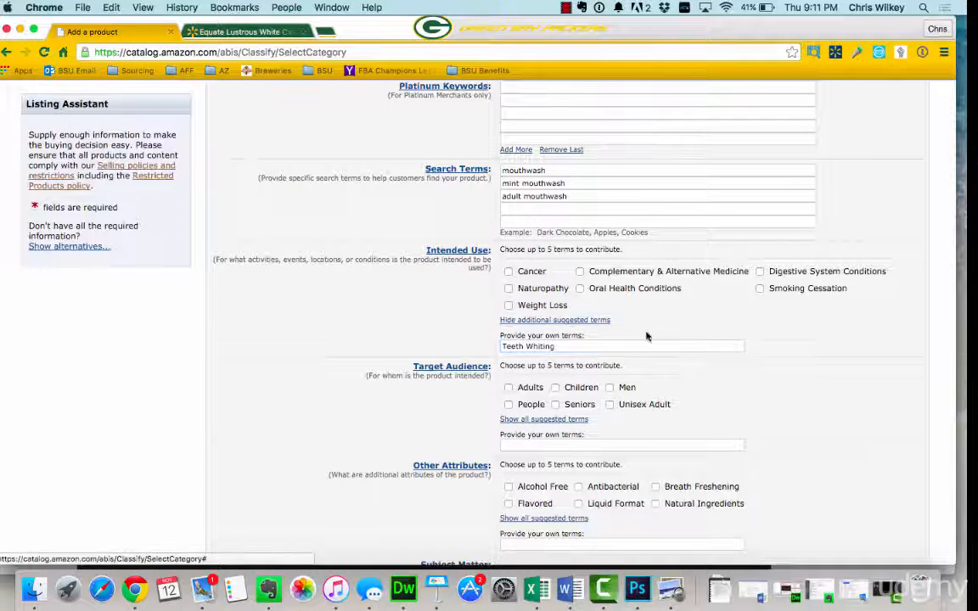
Set the target audience to Adults and select Alcohol Free, Liquid Format, Flavored and Breath Freshening as other attributes.
{"action": "scroll", "coordinate": [658, 325], "scroll_direction": "down", "scroll_amount": 3}
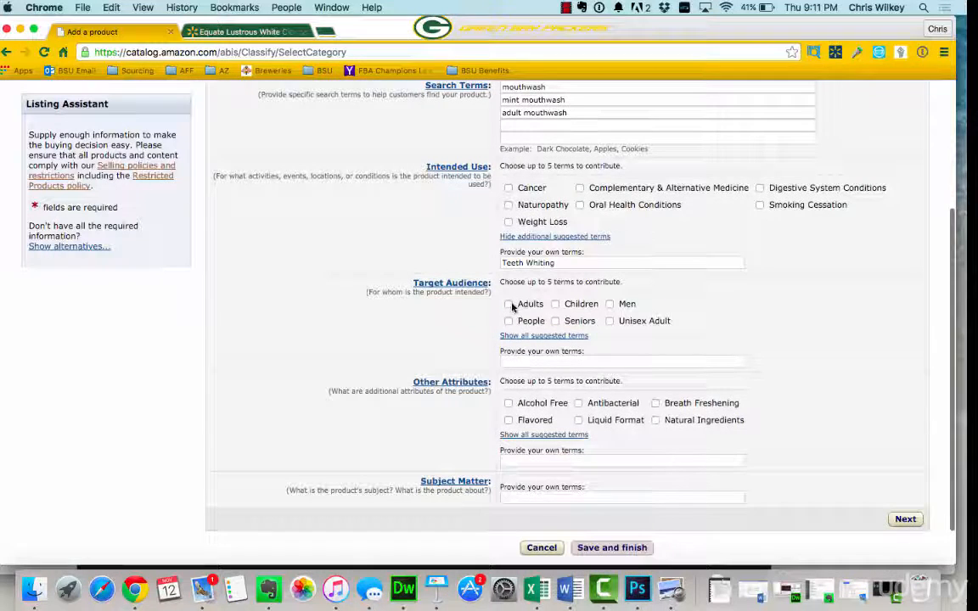
{"action": "left_click", "coordinate": [509, 305]}
{"action": "scroll", "coordinate": [635, 359], "scroll_direction": "down", "scroll_amount": 2}
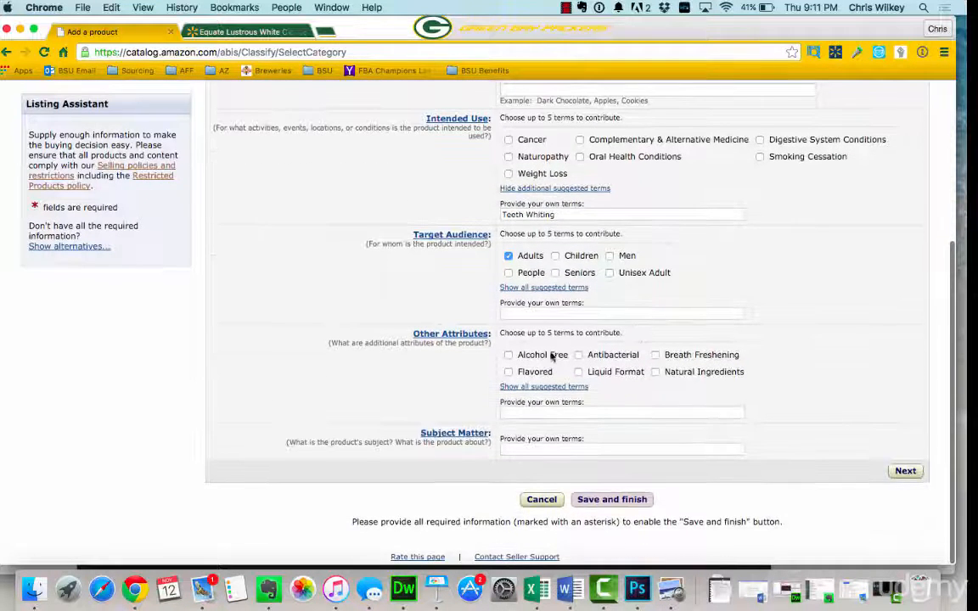
{"action": "left_click", "coordinate": [507, 355]}
{"action": "left_click", "coordinate": [592, 375]}
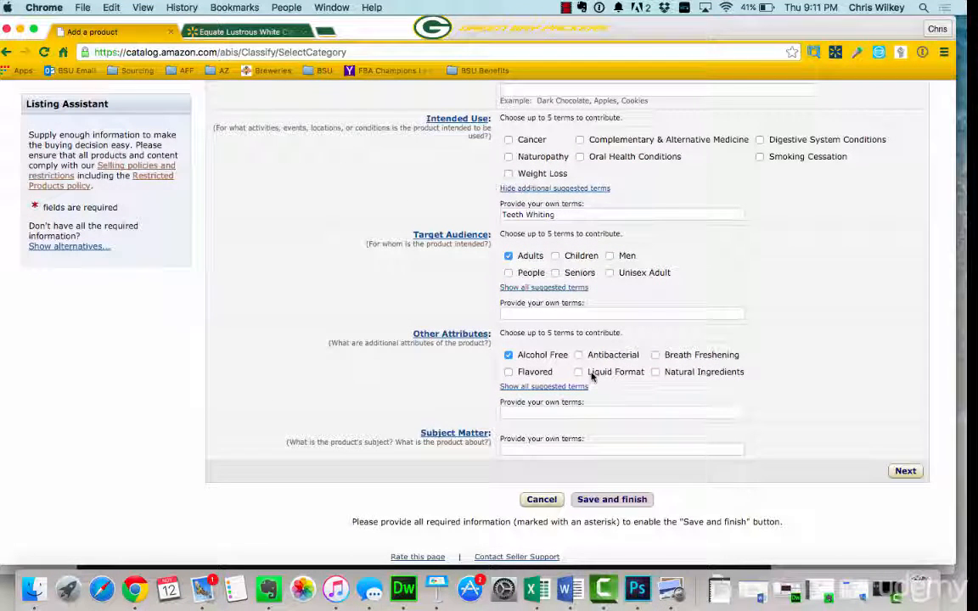
{"action": "left_click", "coordinate": [533, 375]}
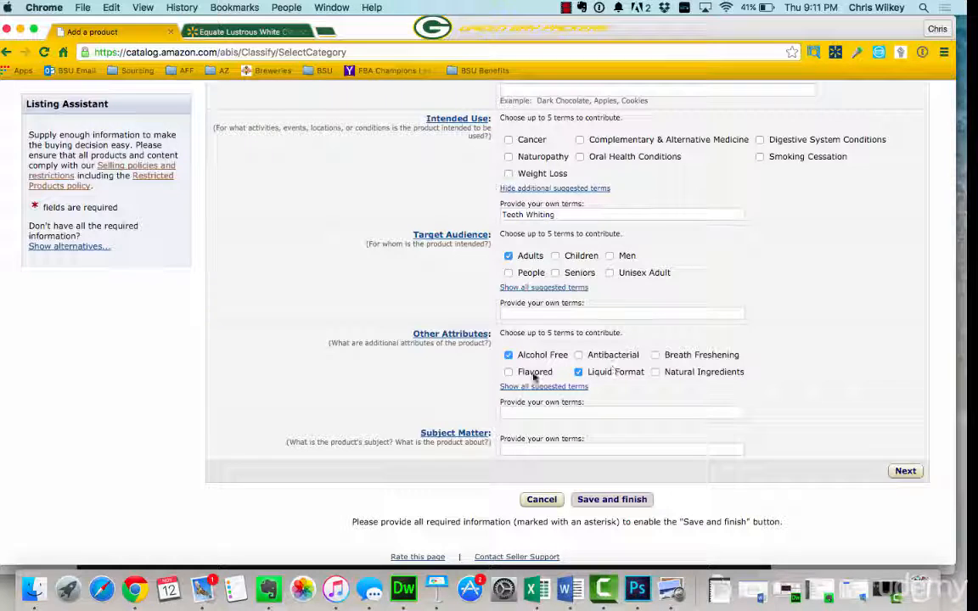
{"action": "left_click", "coordinate": [677, 356]}
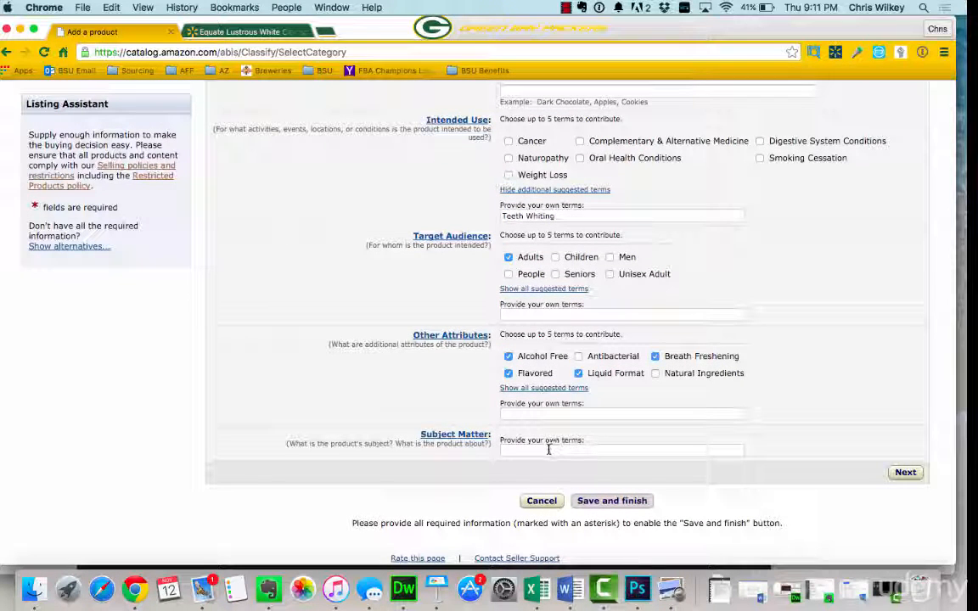
Open the listing's More Details section and examine the price, dimension and weight fields.
{"action": "scroll", "coordinate": [546, 448], "scroll_direction": "up", "scroll_amount": 5}
{"action": "left_click", "coordinate": [631, 153]}
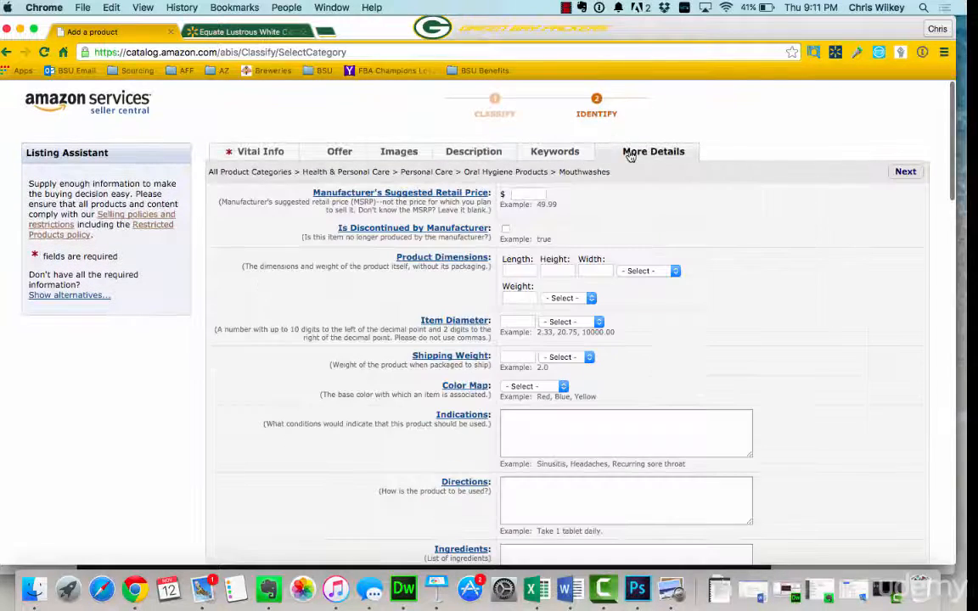
{"action": "scroll", "coordinate": [518, 204], "scroll_direction": "down", "scroll_amount": 1}
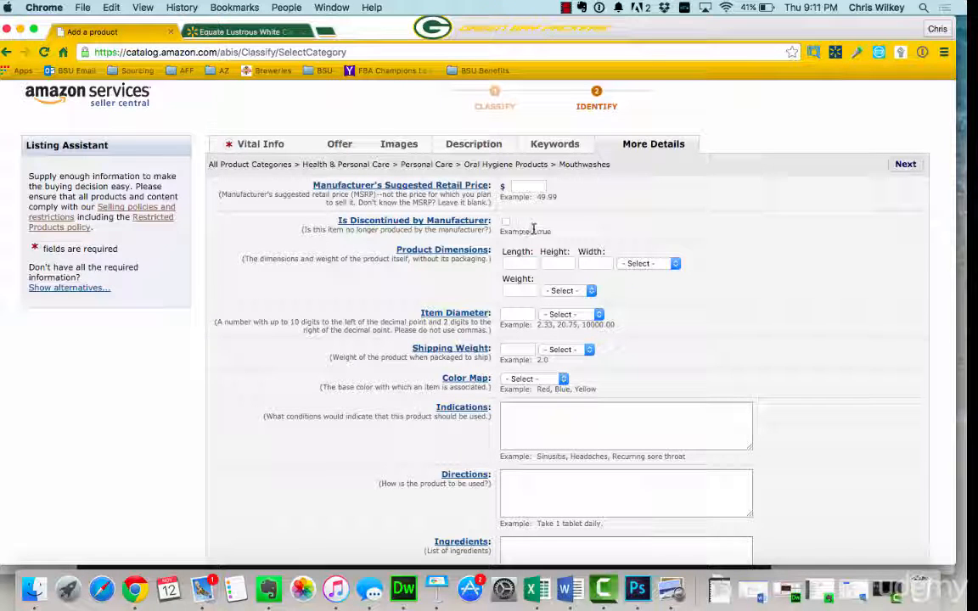
{"action": "scroll", "coordinate": [586, 259], "scroll_direction": "down", "scroll_amount": 1}
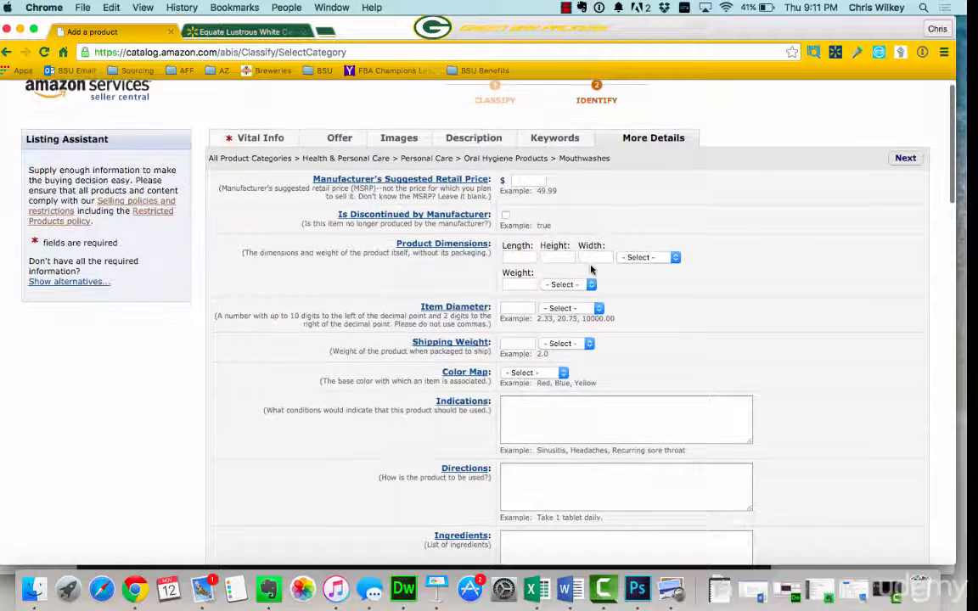
Look up the product dimensions and shipping weight in the Walmart page's specifications, then return to the Amazon listing.
{"action": "left_click", "coordinate": [257, 32]}
{"action": "scroll", "coordinate": [434, 344], "scroll_direction": "down", "scroll_amount": 3}
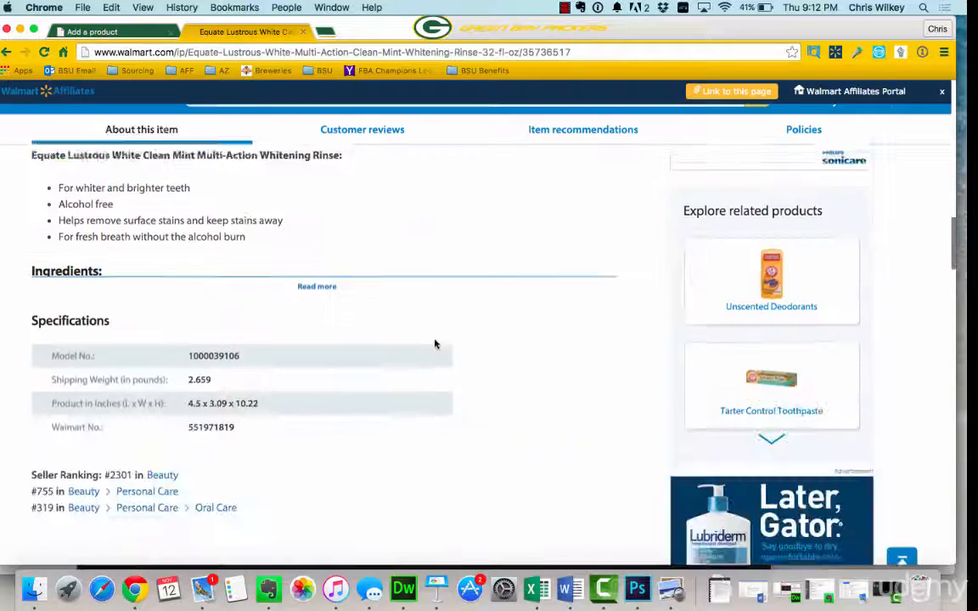
{"action": "left_click_drag", "start_coordinate": [260, 397], "coordinate": [51, 396]}
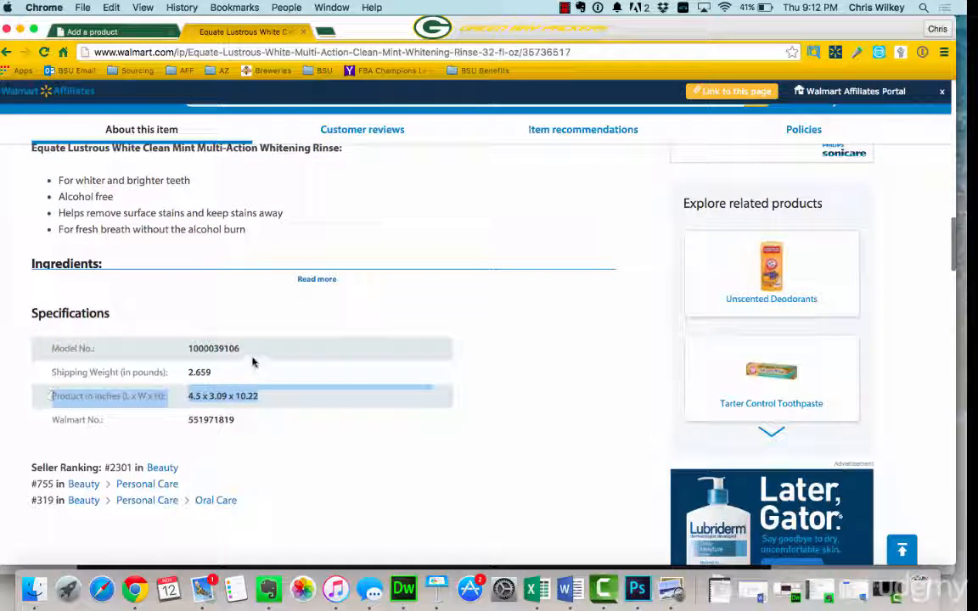
{"action": "left_click_drag", "start_coordinate": [231, 374], "coordinate": [82, 372]}
{"action": "left_click", "coordinate": [110, 34]}
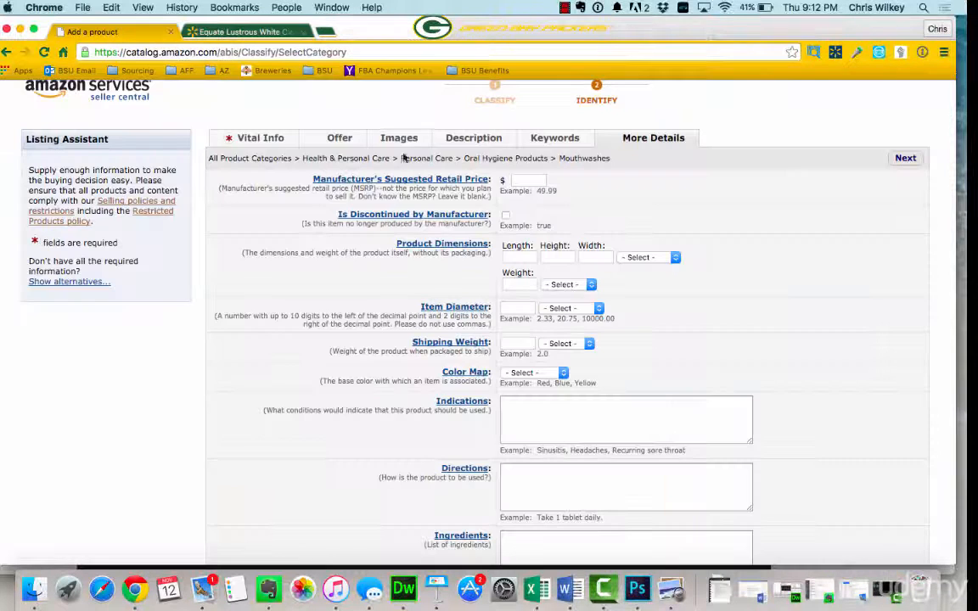
Review the remaining optional fields in the More Details section, from ingredients and safety warning down to batteries.
{"action": "scroll", "coordinate": [580, 281], "scroll_direction": "down", "scroll_amount": 5}
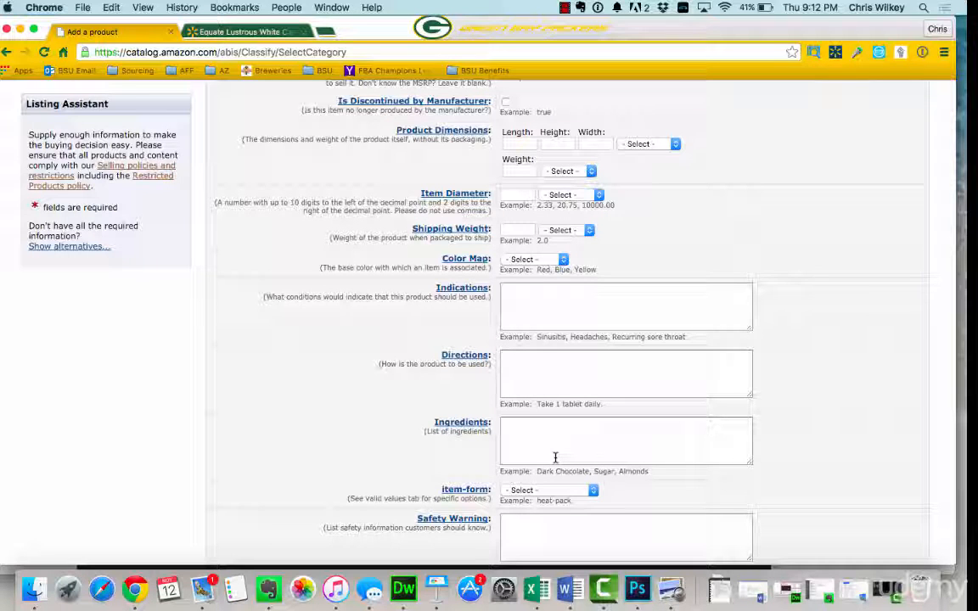
{"action": "scroll", "coordinate": [556, 459], "scroll_direction": "down", "scroll_amount": 5}
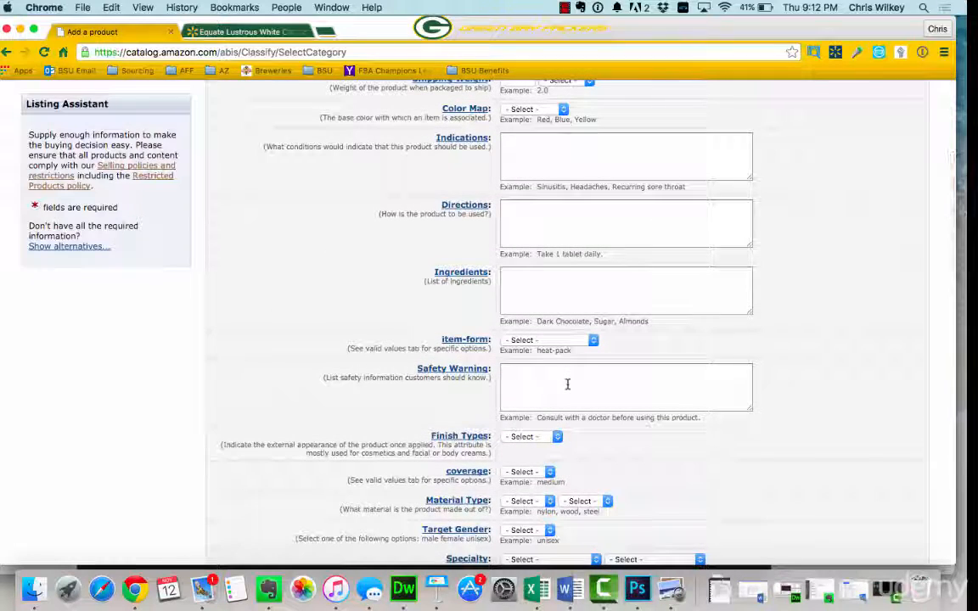
{"action": "scroll", "coordinate": [568, 386], "scroll_direction": "down", "scroll_amount": 5}
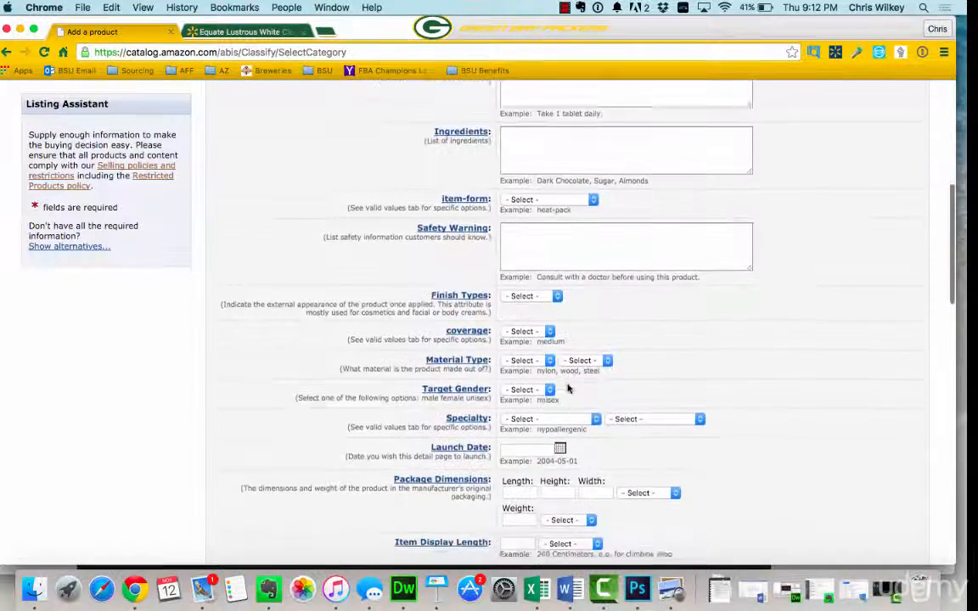
{"action": "scroll", "coordinate": [568, 388], "scroll_direction": "down", "scroll_amount": 5}
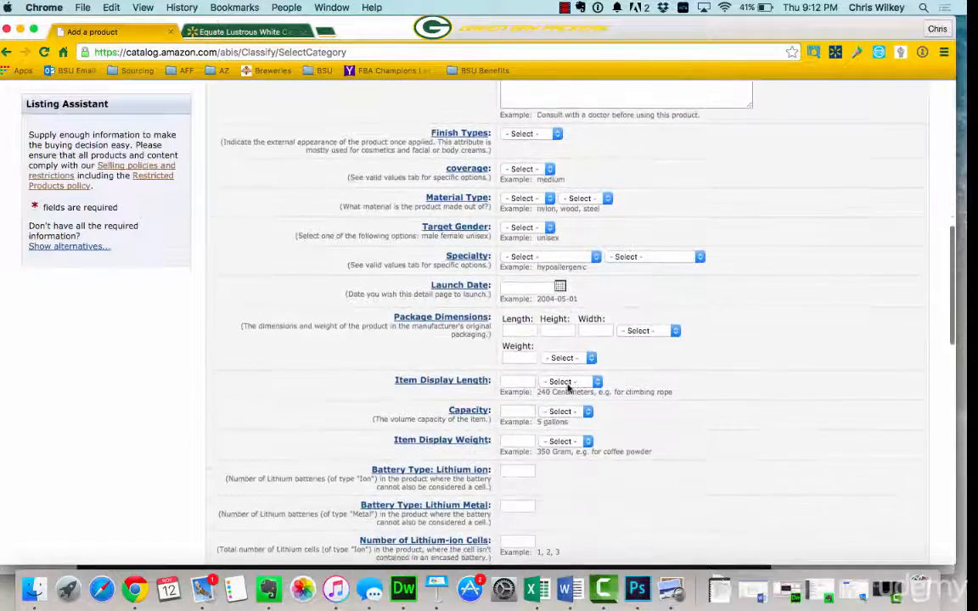
{"action": "scroll", "coordinate": [568, 386], "scroll_direction": "down", "scroll_amount": 5}
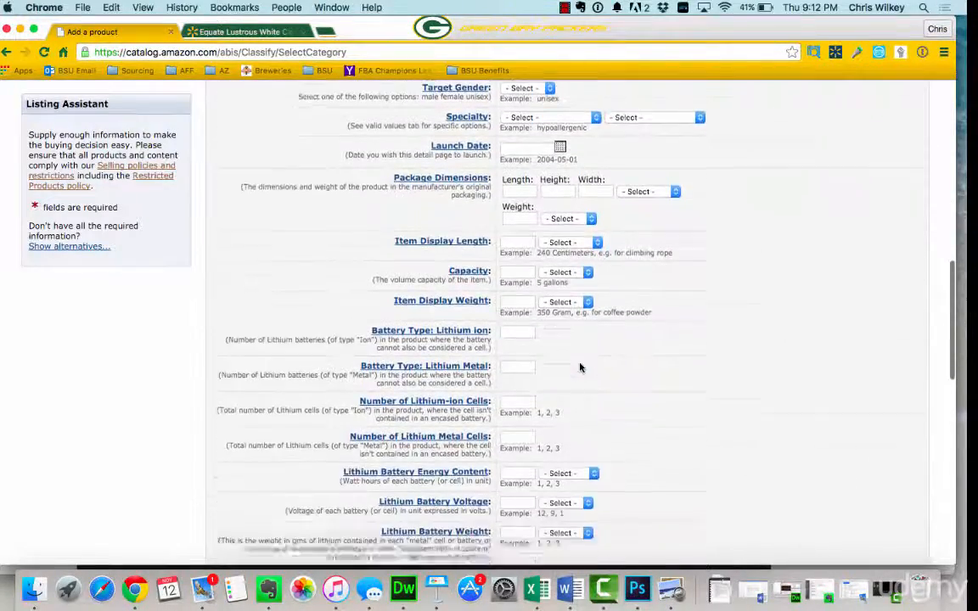
{"action": "scroll", "coordinate": [580, 367], "scroll_direction": "down", "scroll_amount": 15}
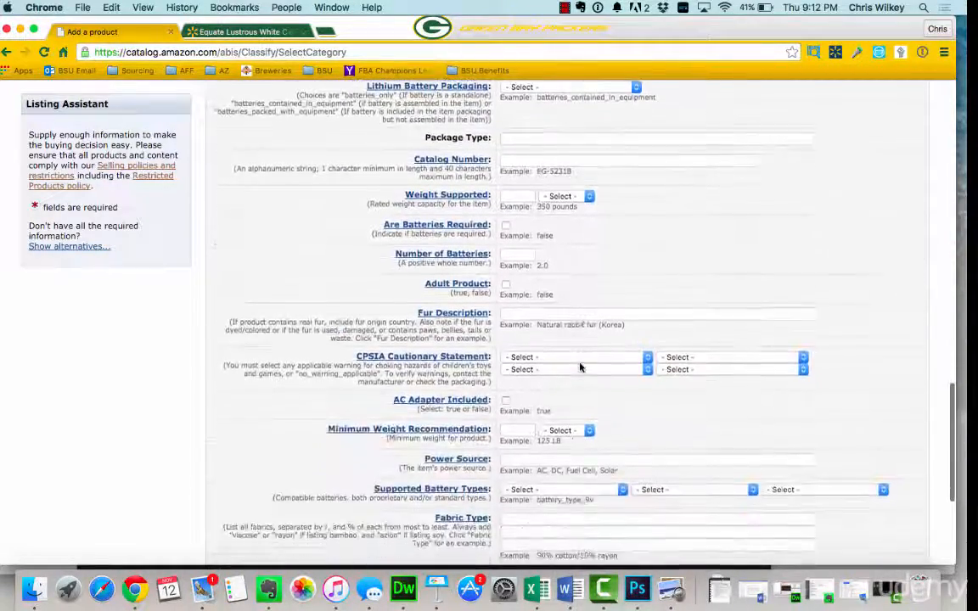
{"action": "scroll", "coordinate": [580, 367], "scroll_direction": "down", "scroll_amount": 6}
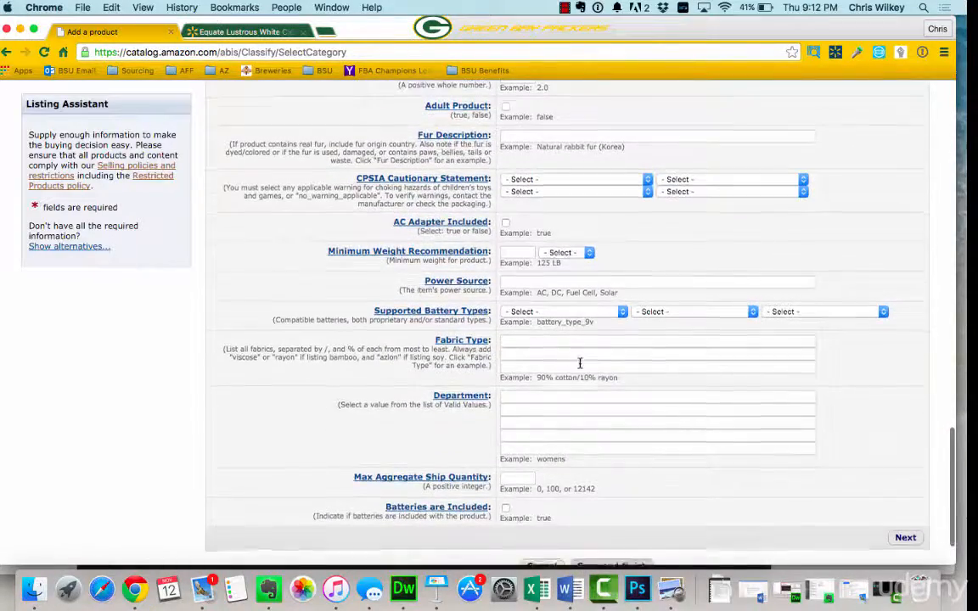
{"action": "scroll", "coordinate": [580, 363], "scroll_direction": "up", "scroll_amount": 20}
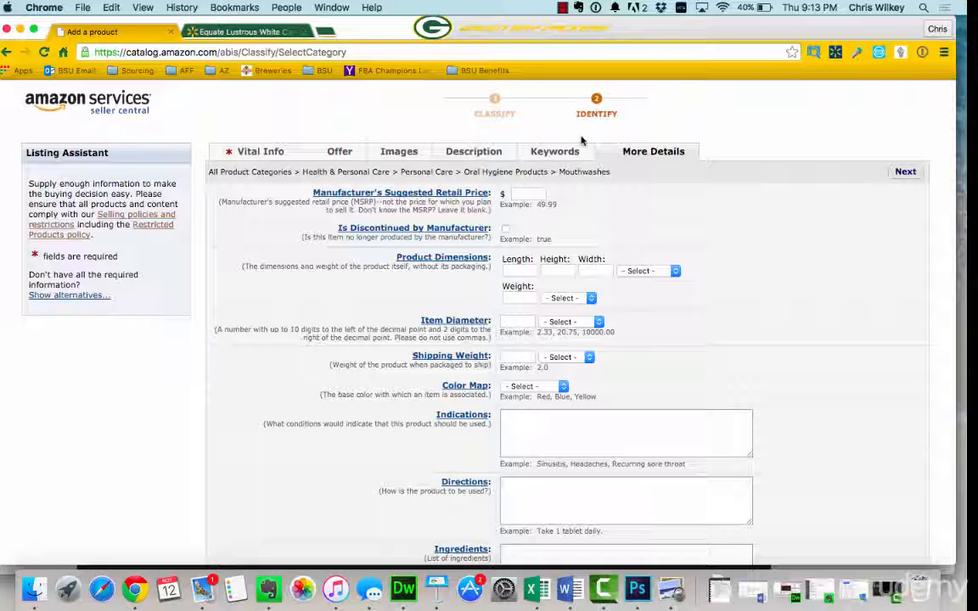
{"action": "left_click", "coordinate": [563, 7]}
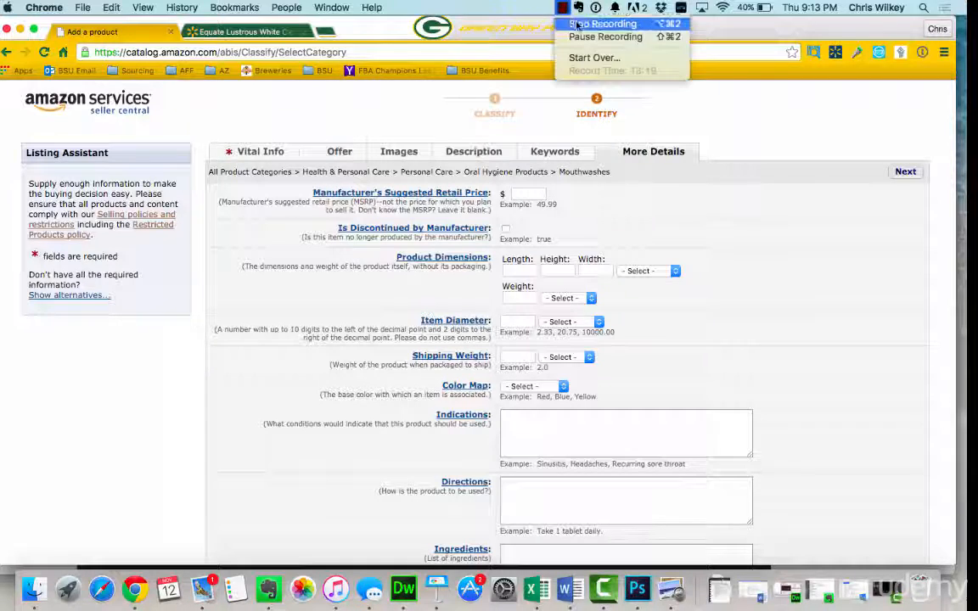